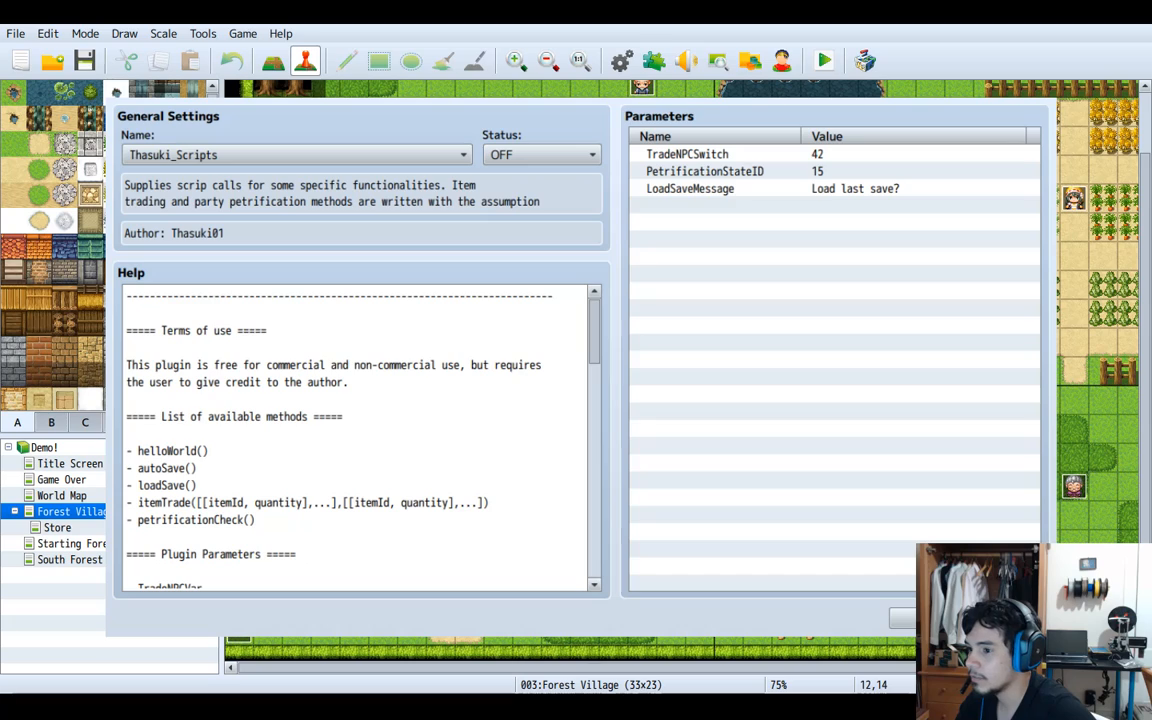
Read the Thasuki_Scripts help sections covering the terms of use, available methods and how to call the scripts from an event
scroll(355, 440, down, 3)
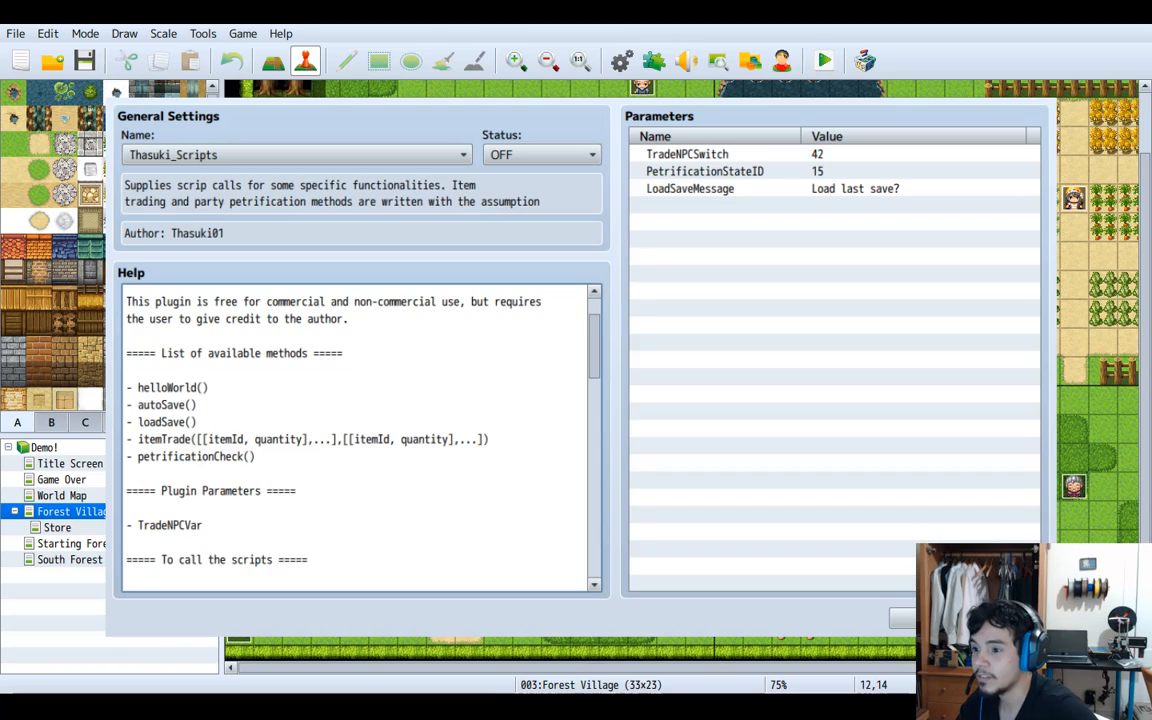
scroll(355, 440, down, 1)
scroll(355, 440, down, 1)
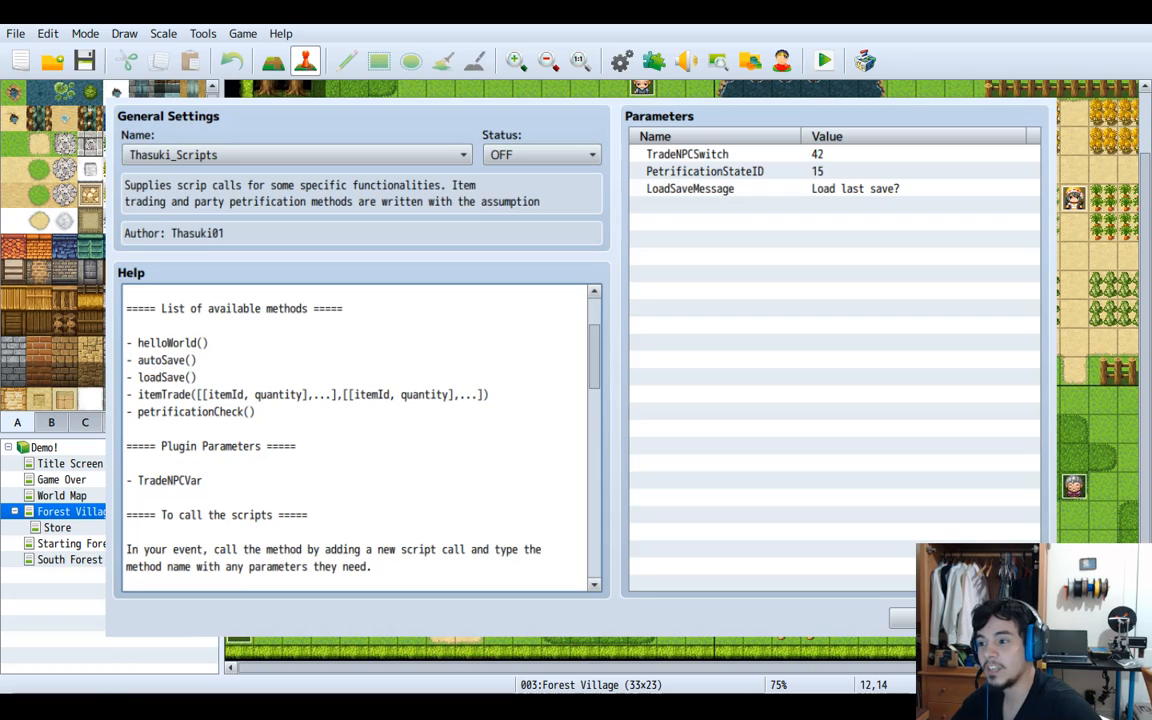
triple_click(307, 394)
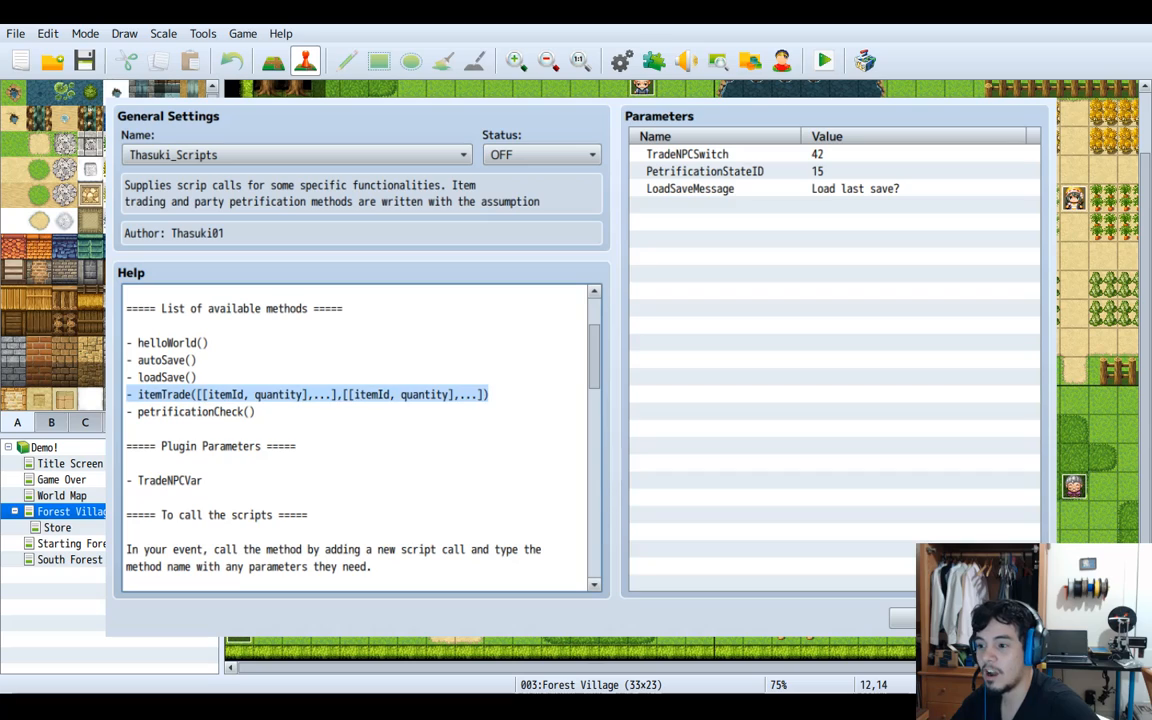
click(307, 394)
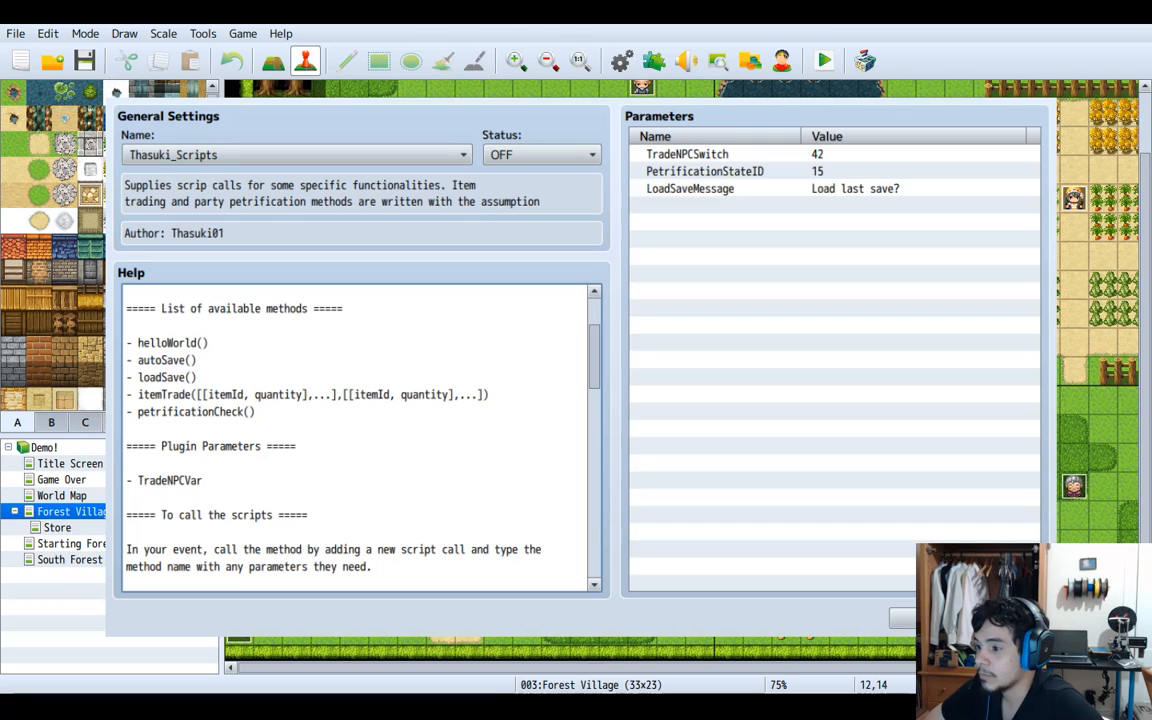
scroll(355, 437, down, 9)
scroll(355, 437, up, 7)
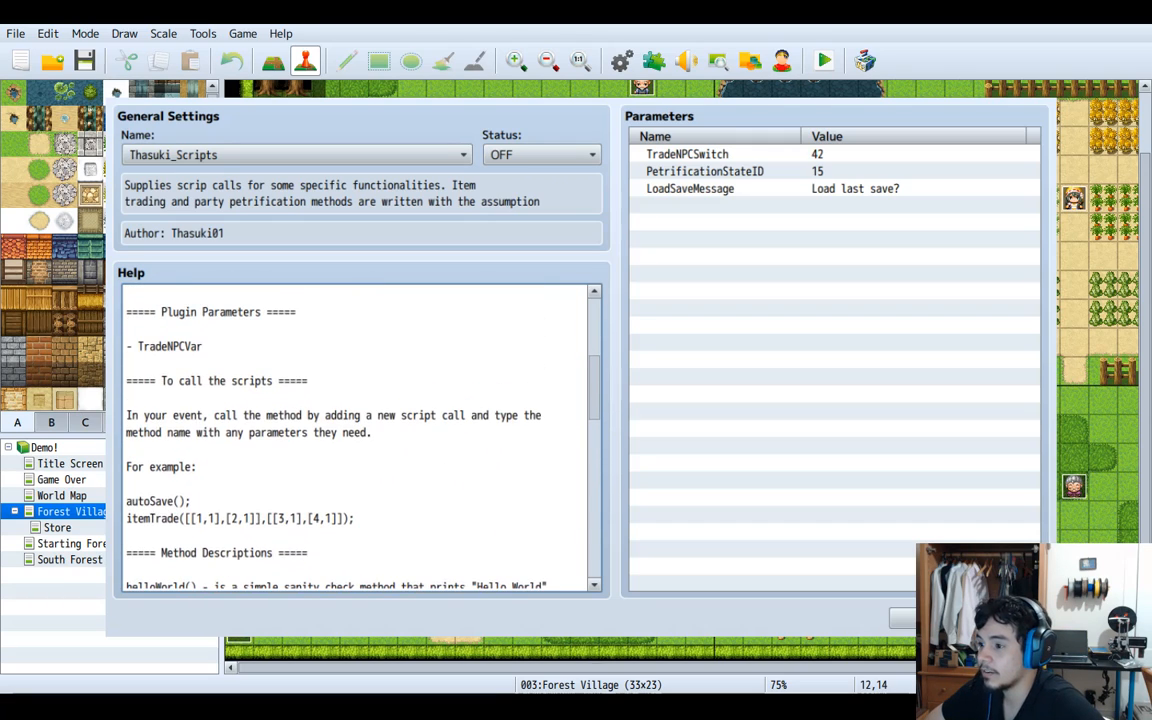
scroll(355, 437, down, 3)
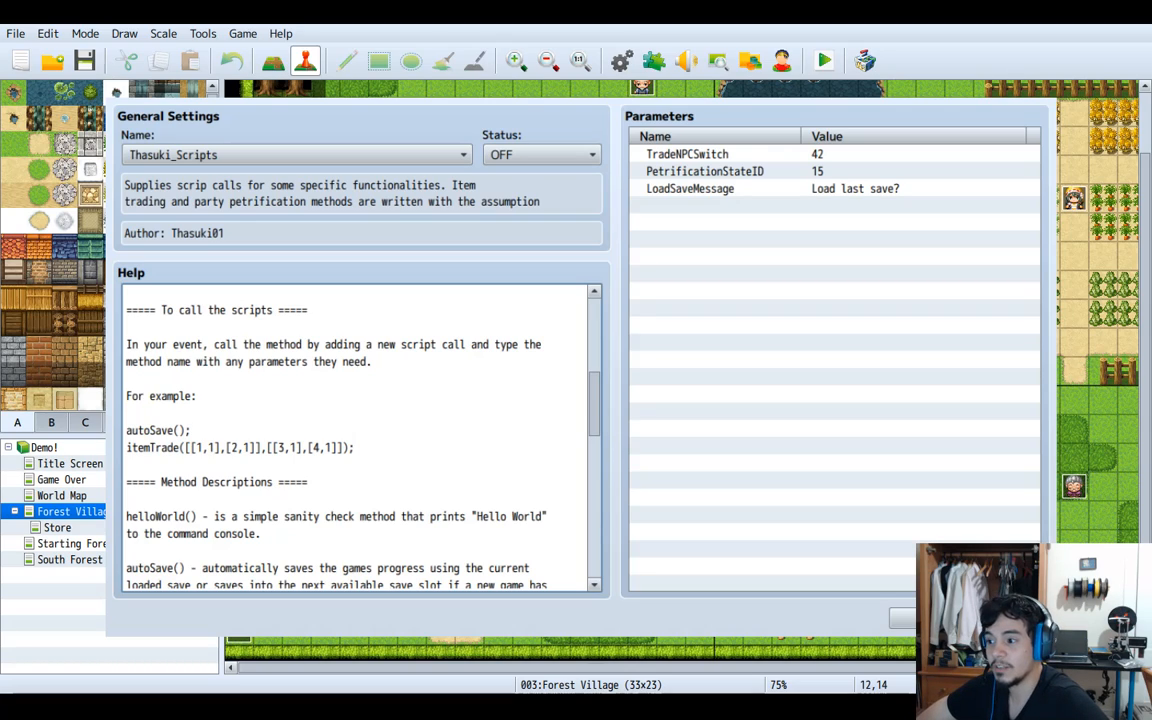
scroll(355, 437, down, 3)
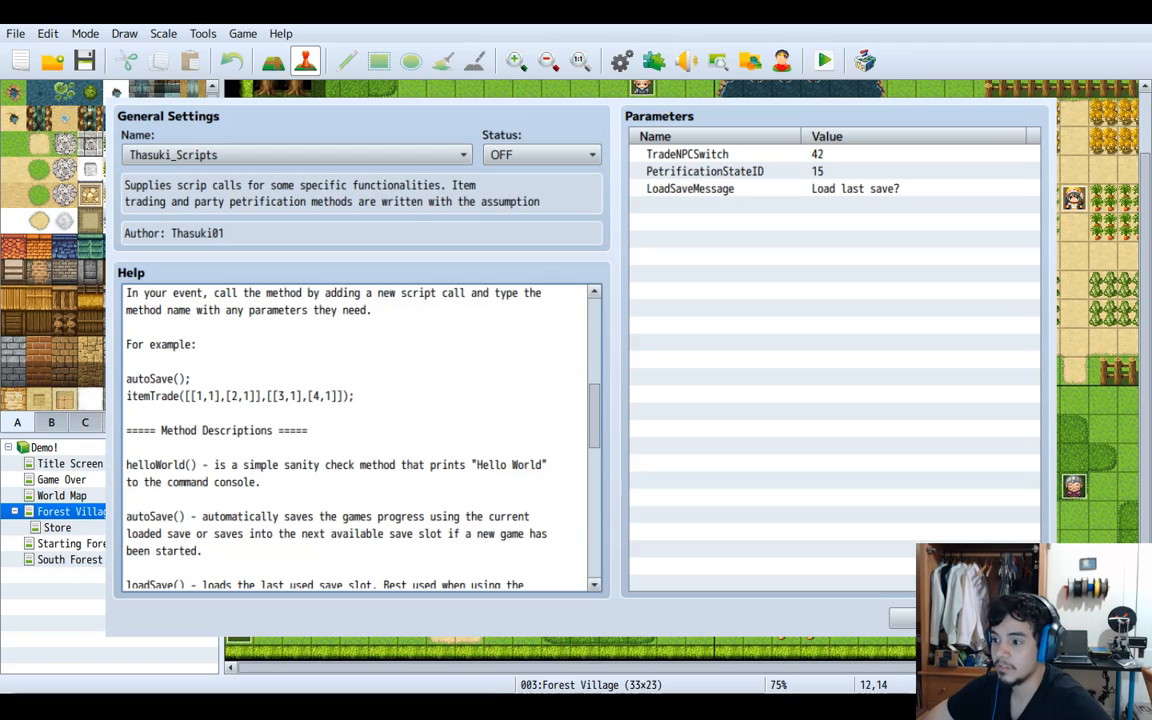
Examine the autoSave and itemTrade example calls in the help, including the two item arrays passed to itemTrade
drag(126, 379, 190, 379)
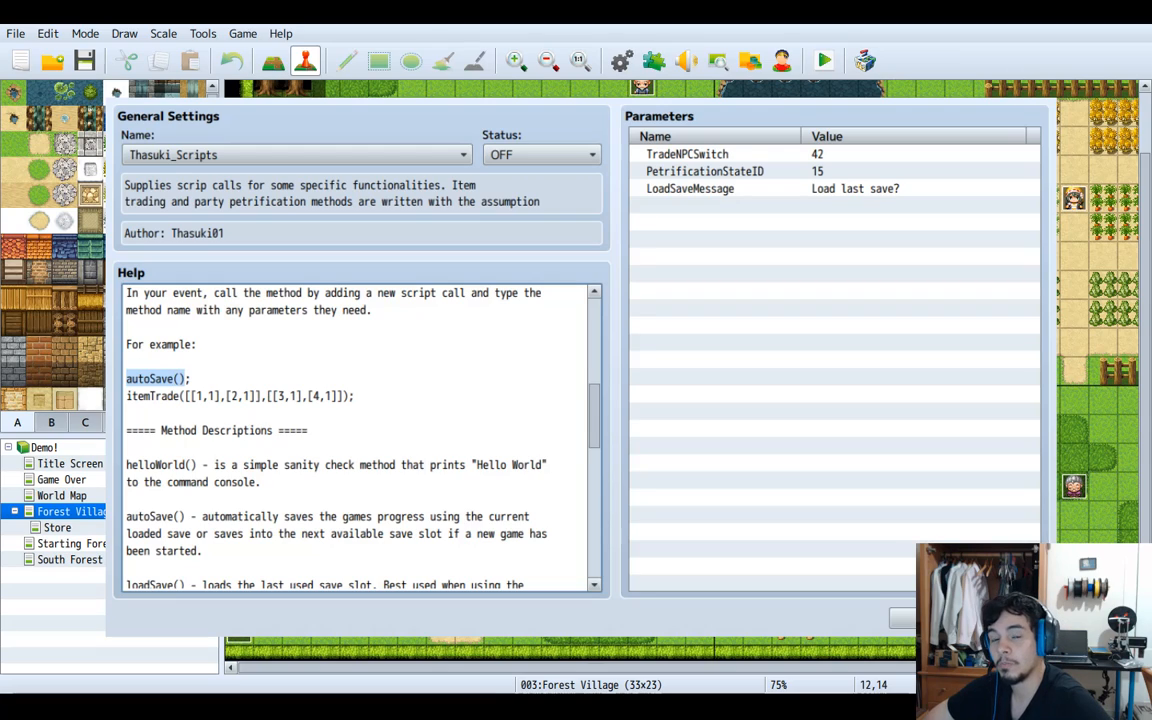
click(186, 380)
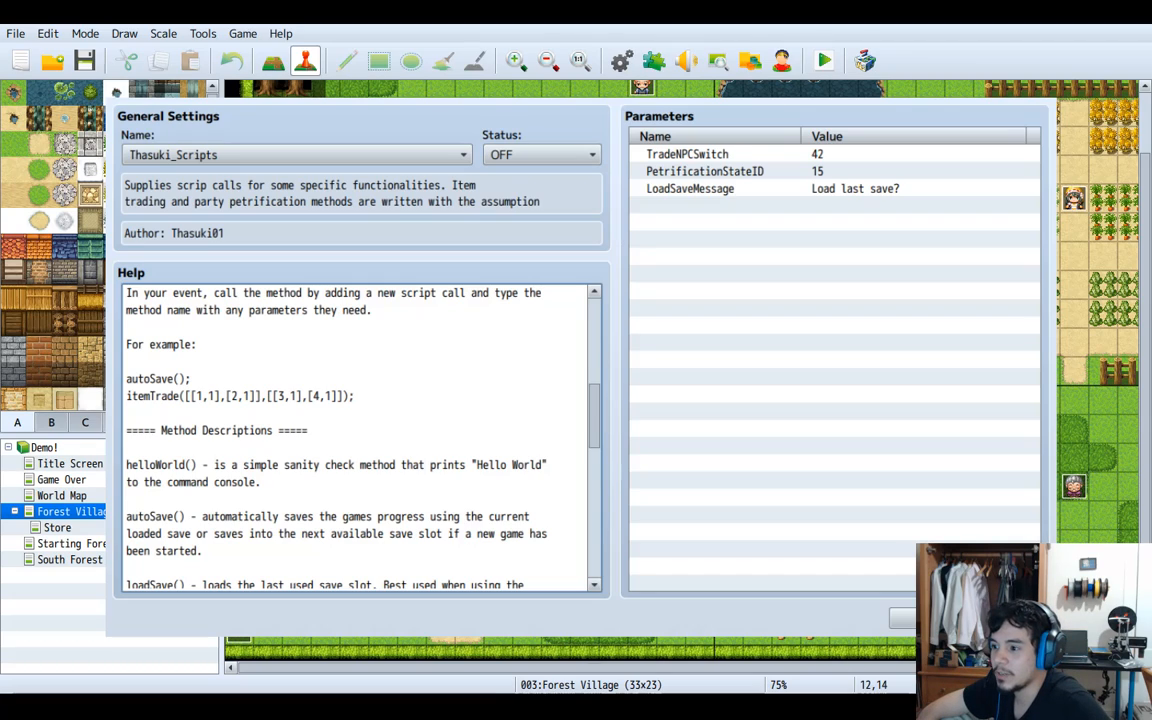
drag(184, 396, 257, 396)
click(266, 396)
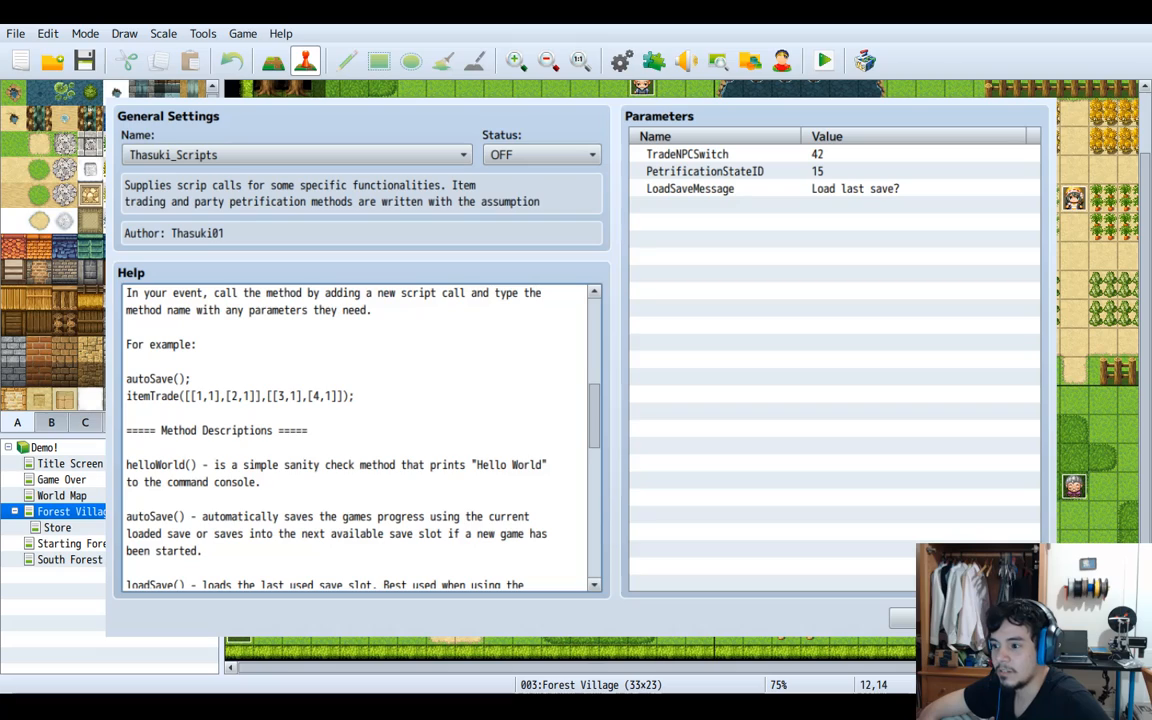
drag(184, 396, 261, 396)
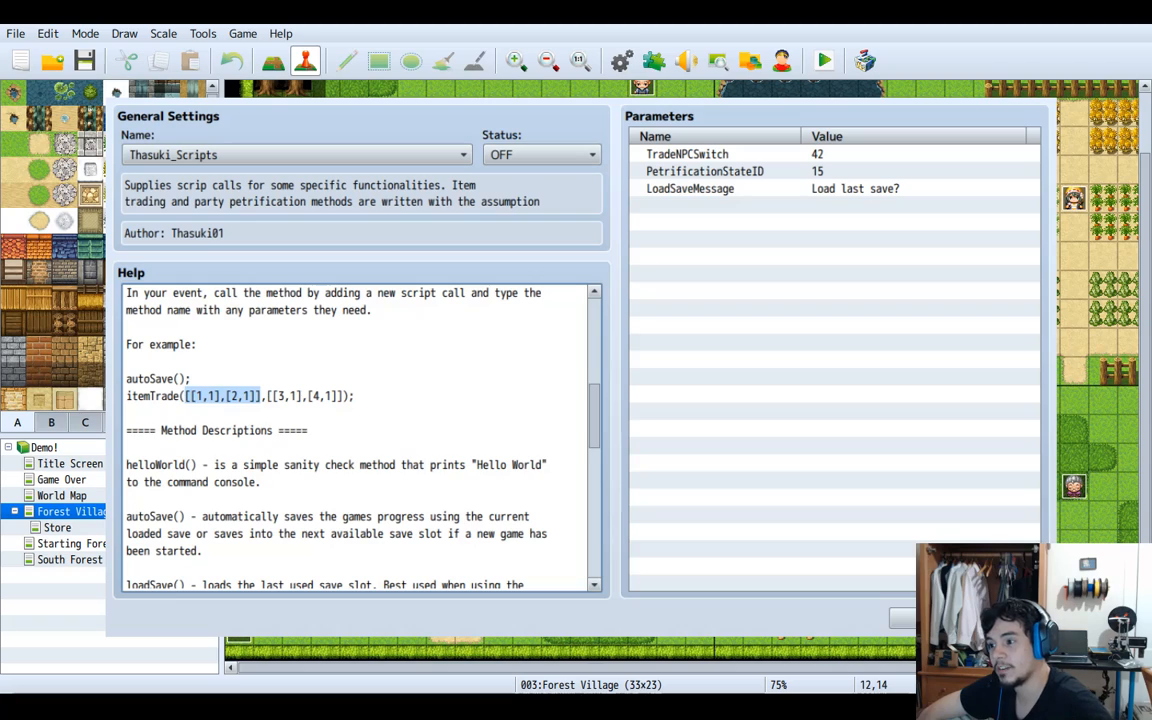
drag(267, 396, 342, 396)
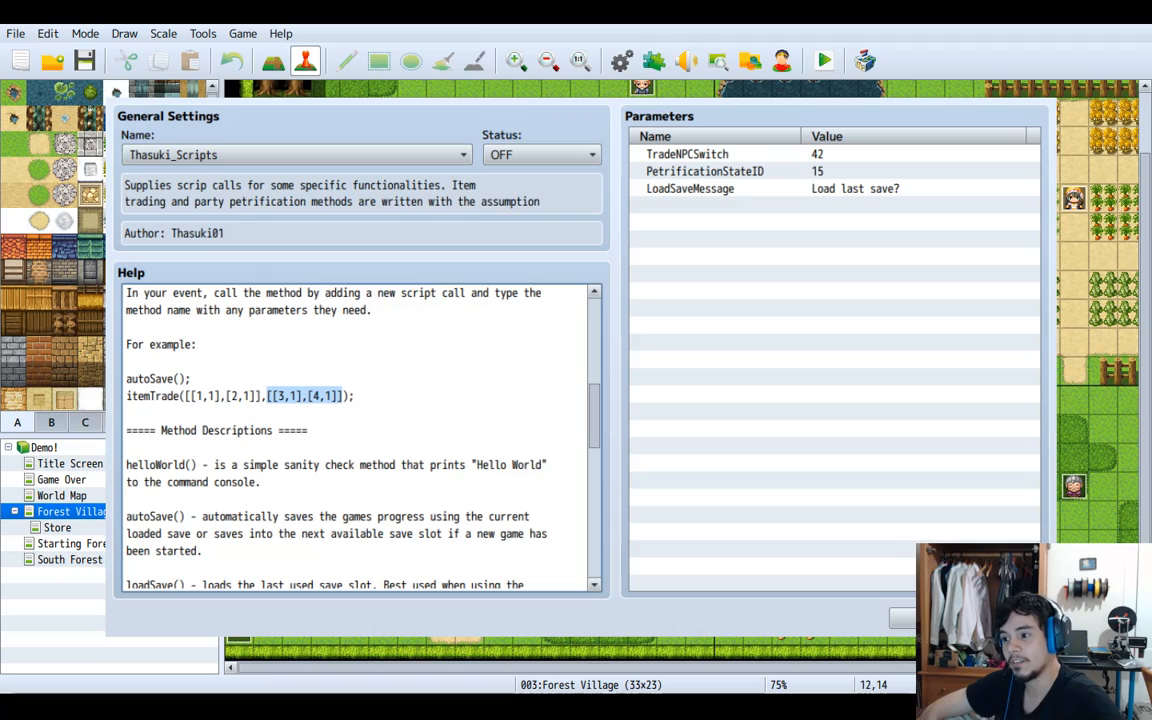
click(343, 397)
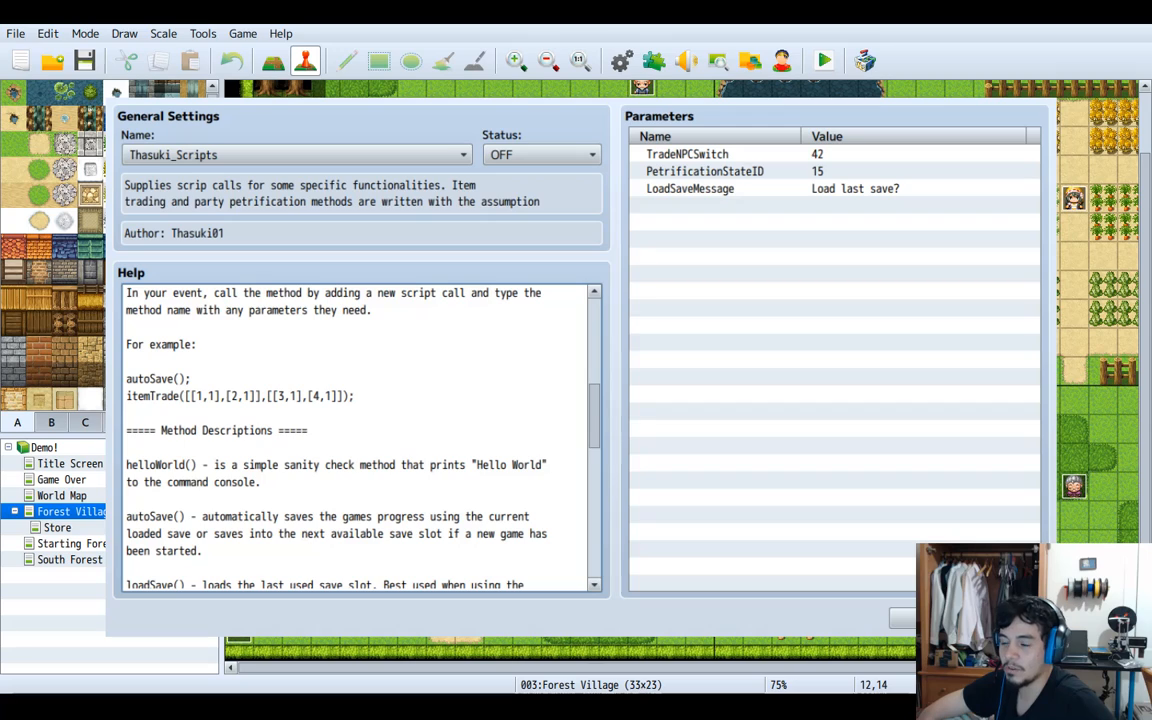
drag(267, 397, 338, 397)
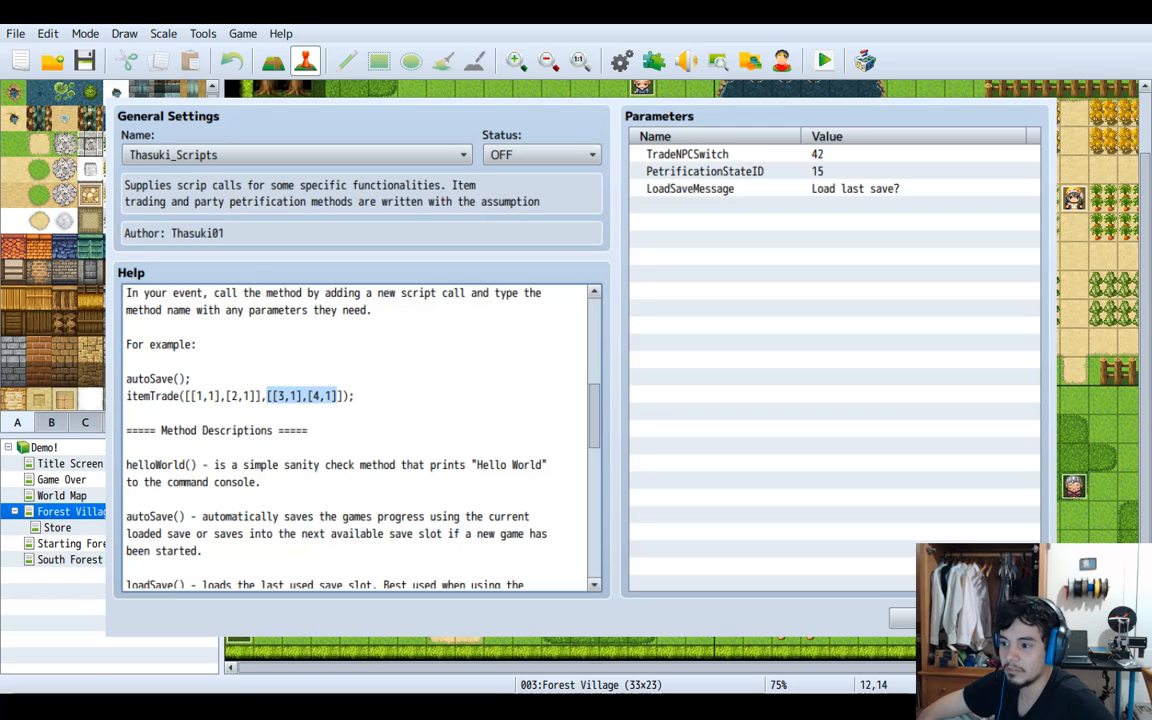
click(338, 397)
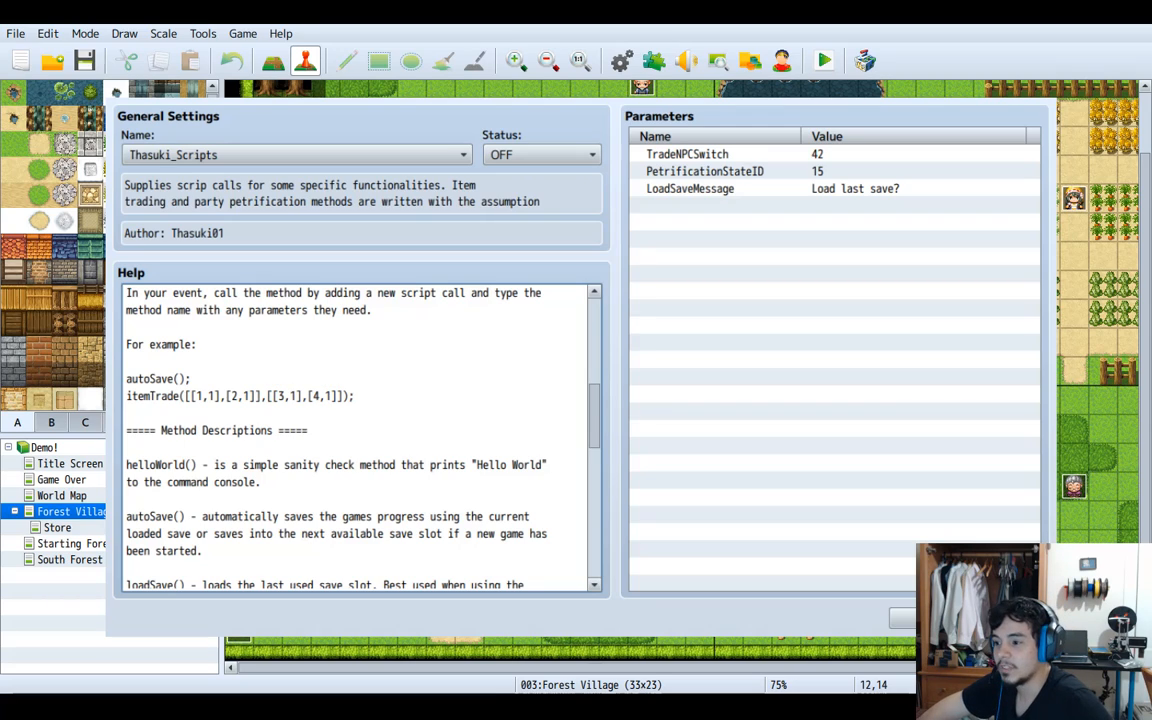
Read the method and parameter descriptions, and review the TradeNPCSwitch, PetrificationStateID and LoadSaveMessage parameters
scroll(355, 437, down, 5)
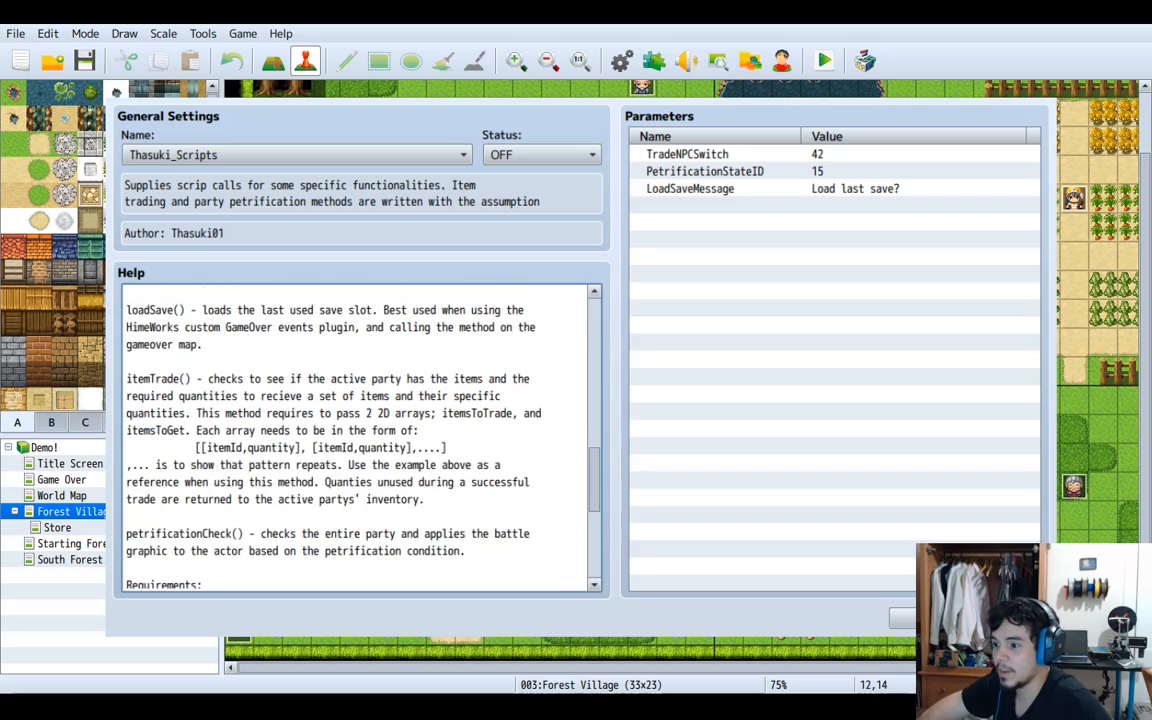
scroll(355, 437, up, 2)
scroll(355, 437, down, 6)
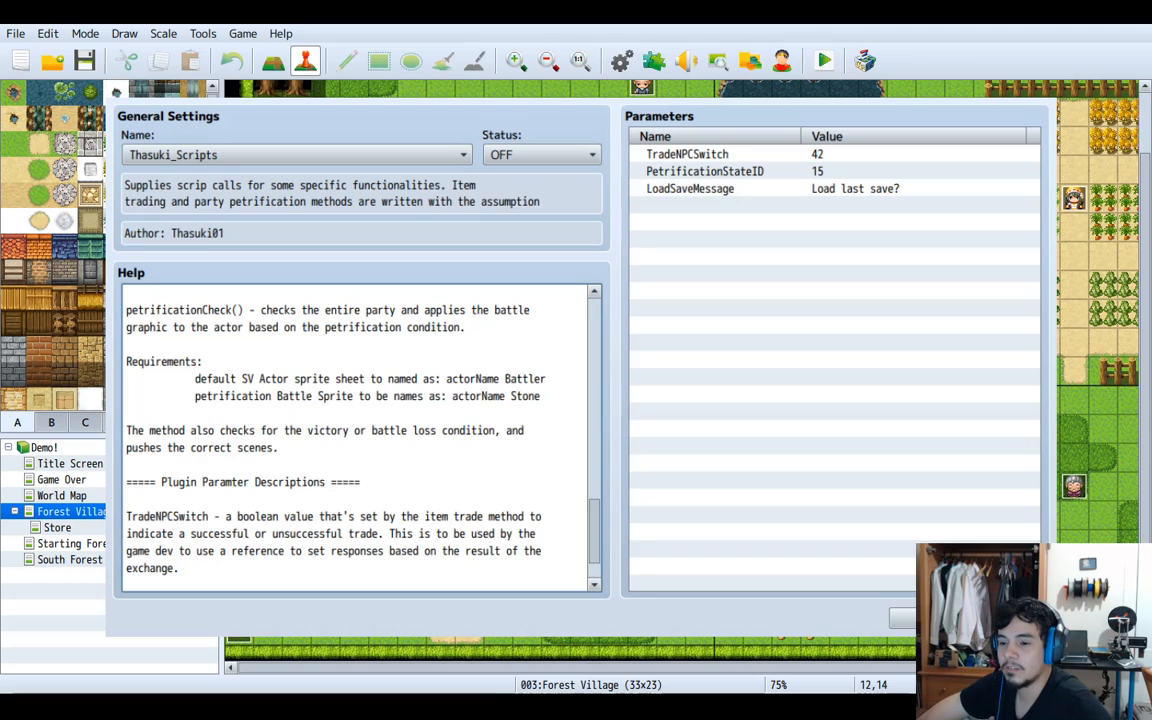
click(702, 154)
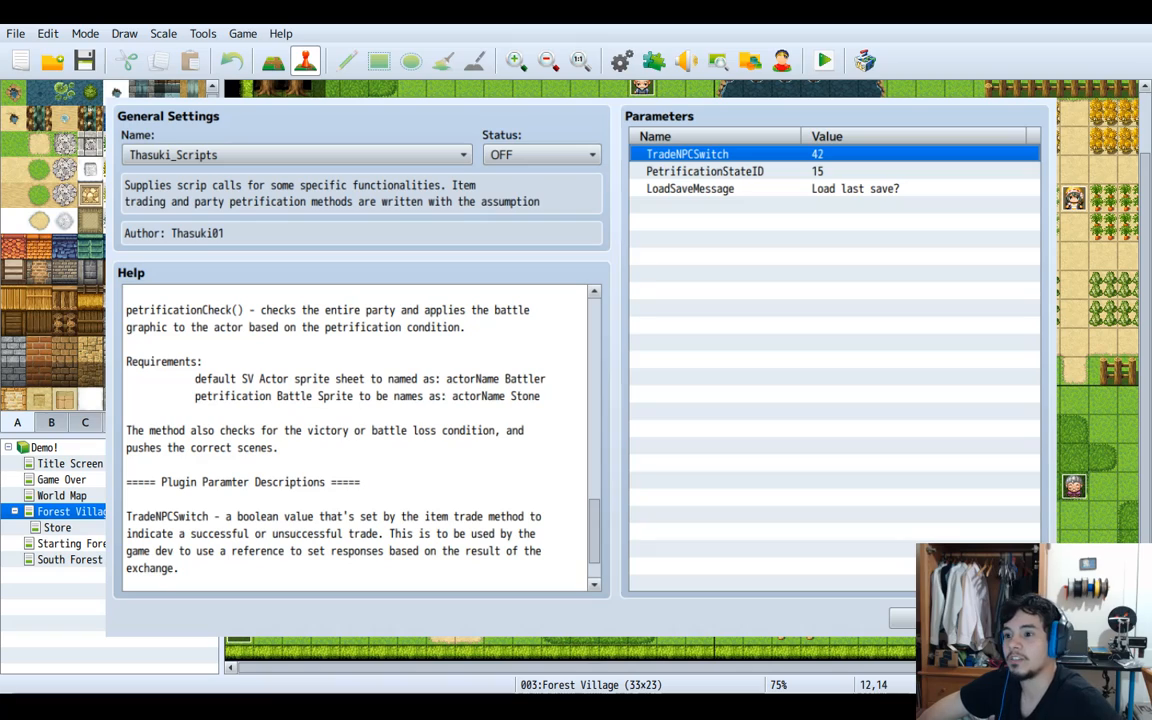
click(705, 171)
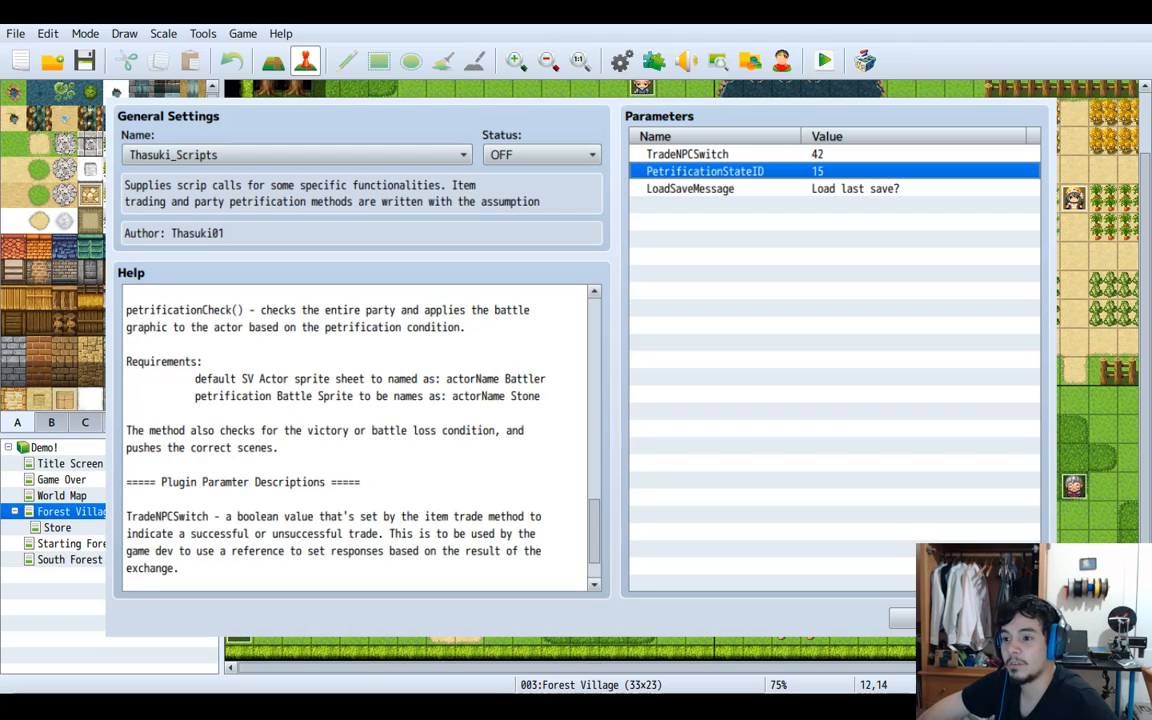
click(690, 188)
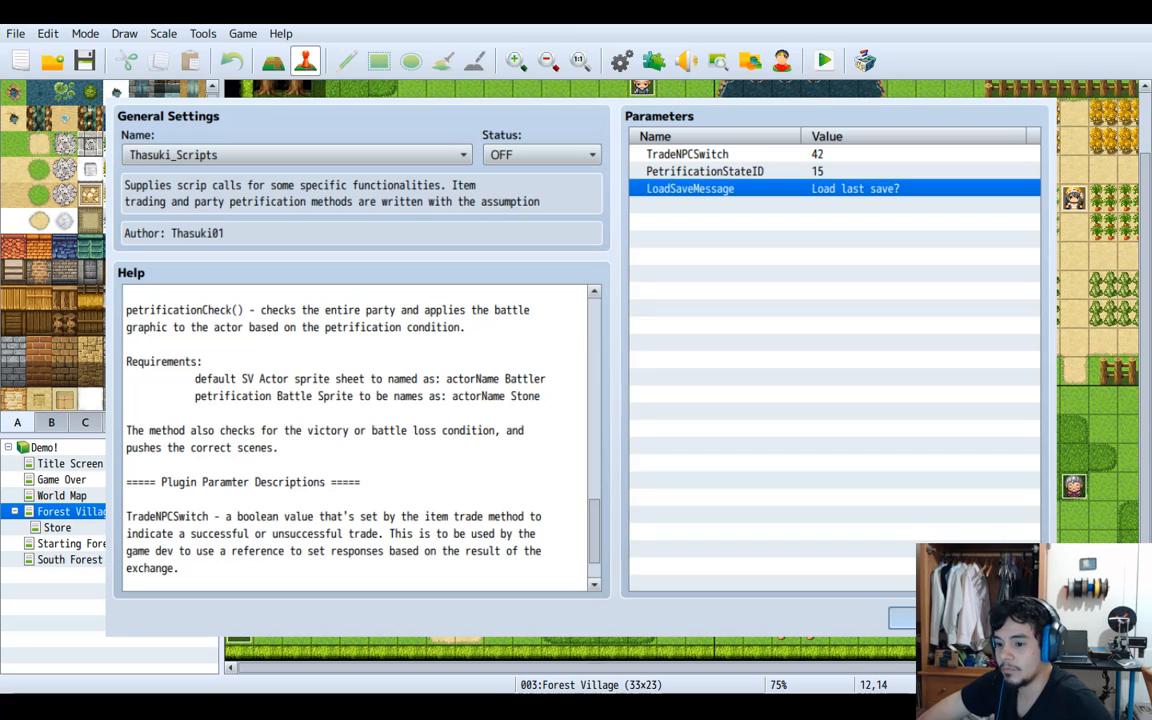
Return to the plugin list and check where HIME_GameOverEvents and Thasuki_Scripts sit near its end, closing the list when finished
click(925, 618)
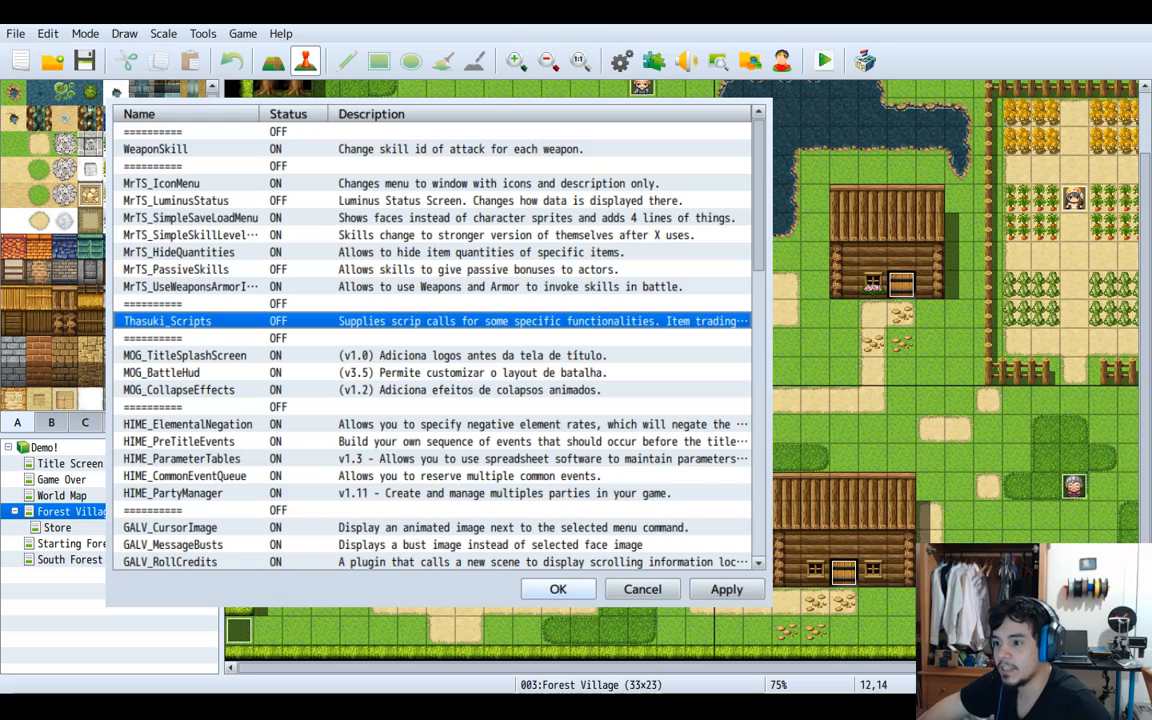
scroll(435, 340, down, 15)
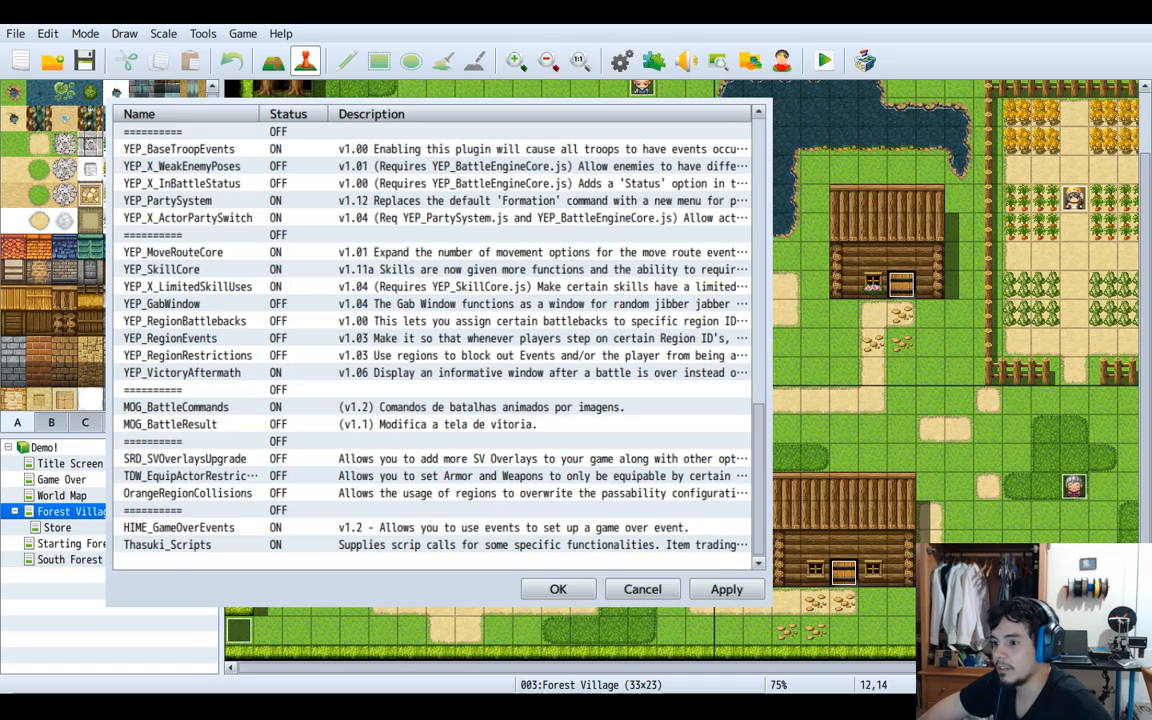
key(Escape)
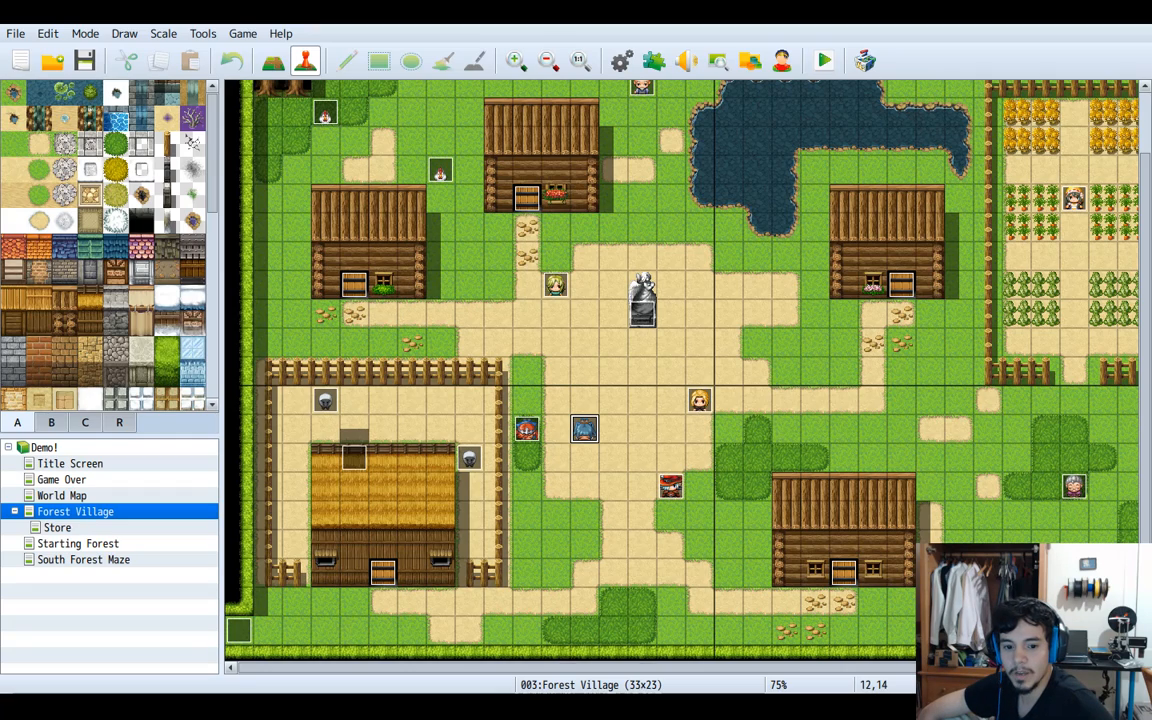
Switch to the playtest window, start the game and enter the Forest Village from the world map, returning to the editor at the end
key(alt+Tab)
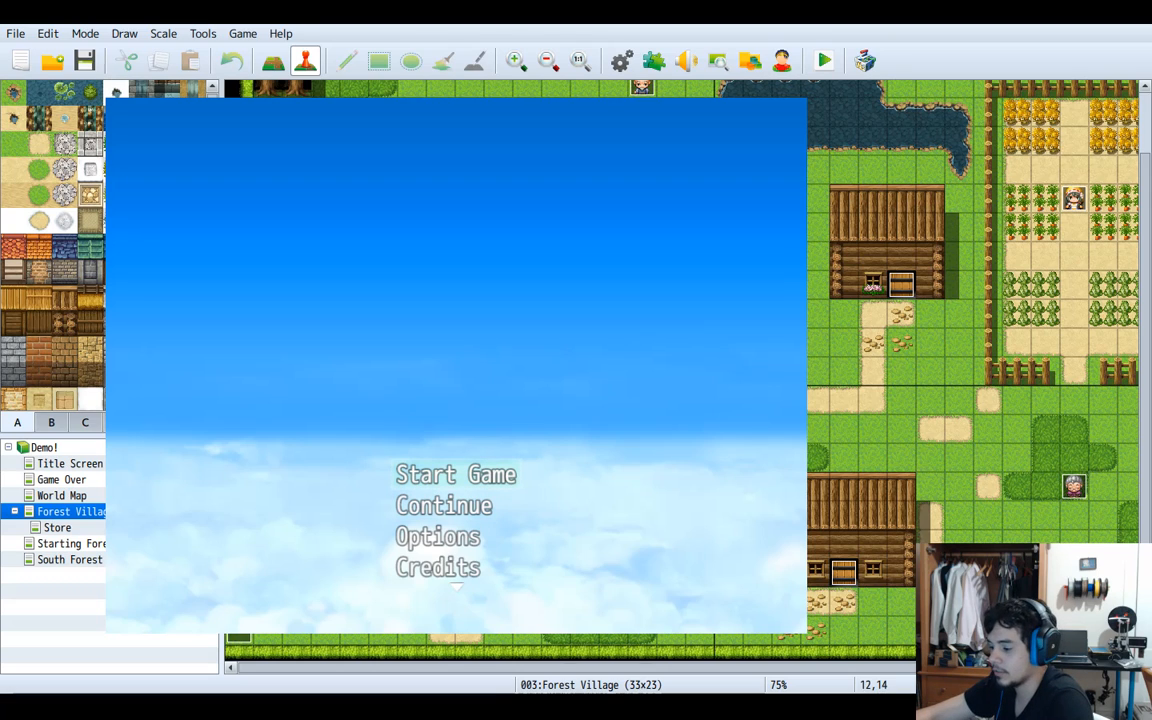
key(Return)
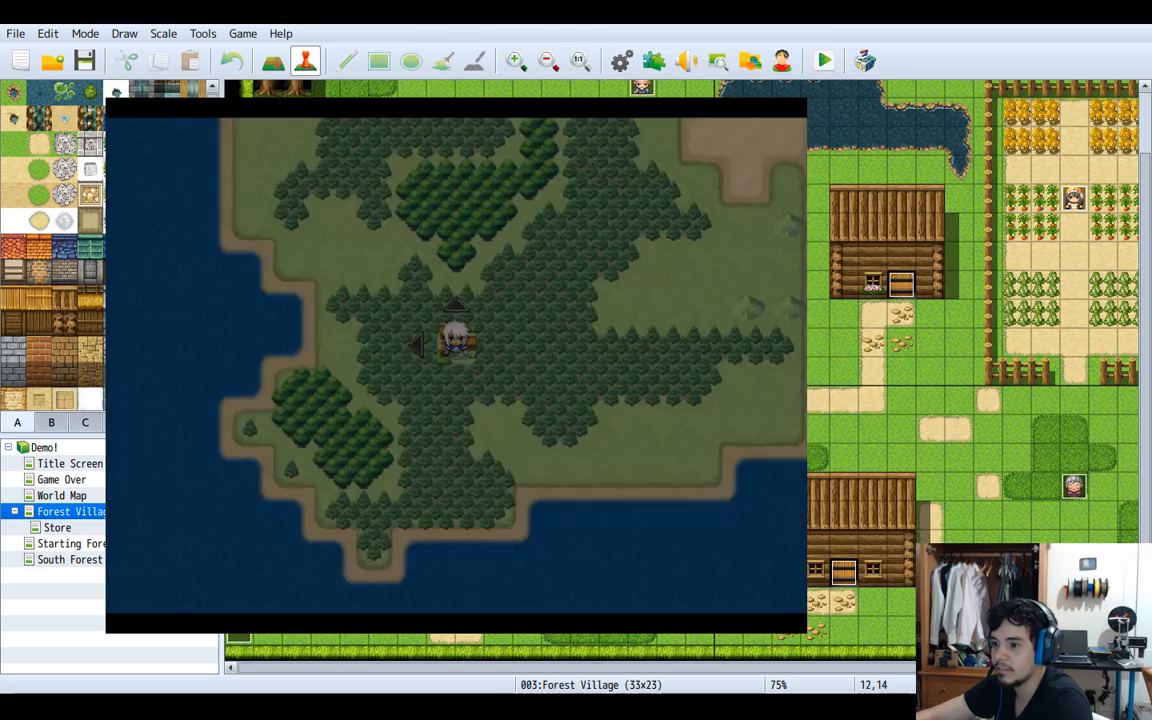
key(Up)
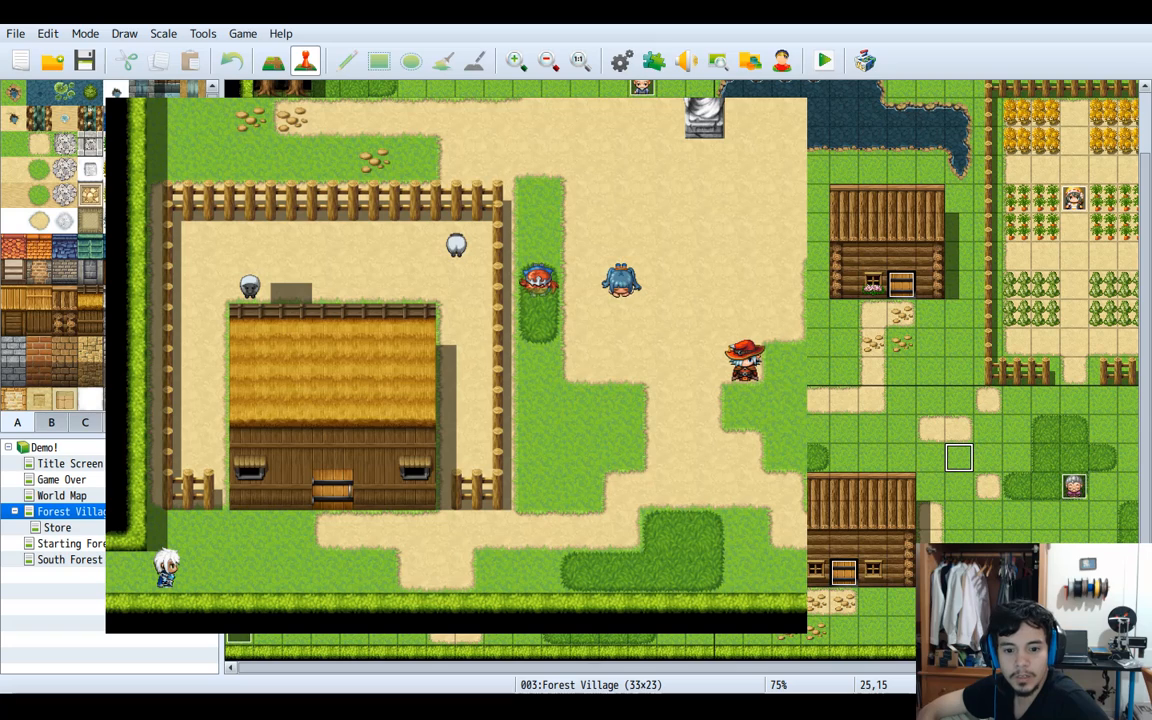
key(alt+F4)
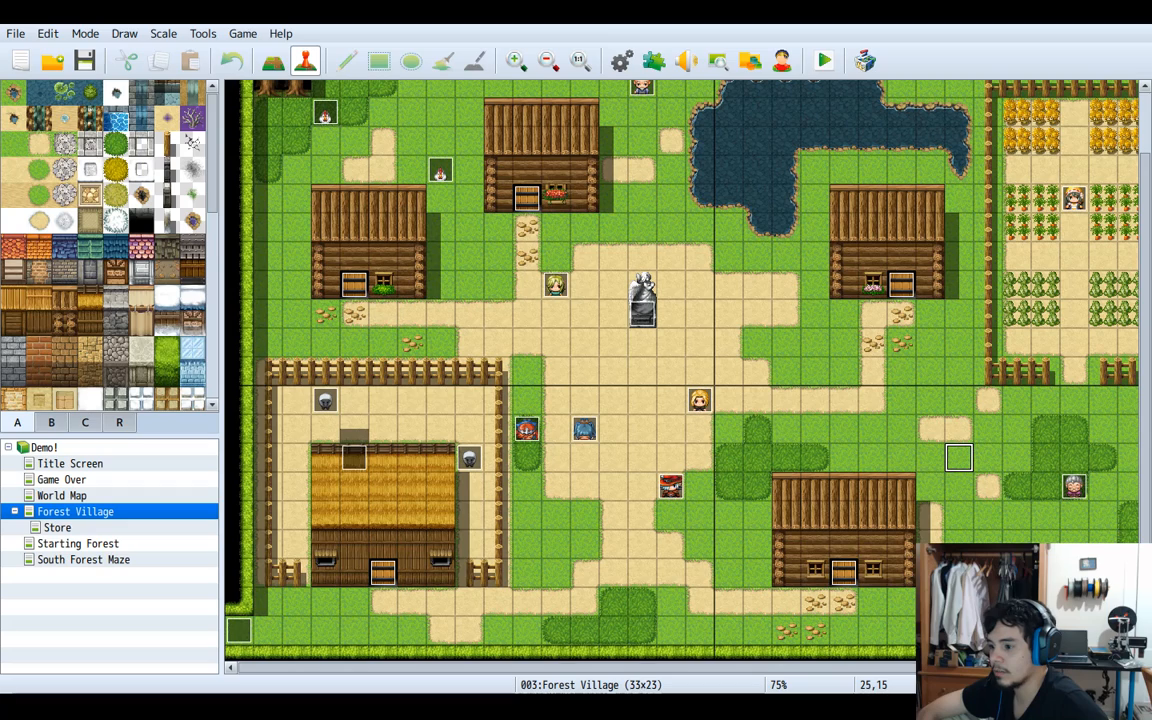
Open the Store map and review page 2 of event EV005, including its itemTrade script call and the Item Trade conditional branches
click(57, 528)
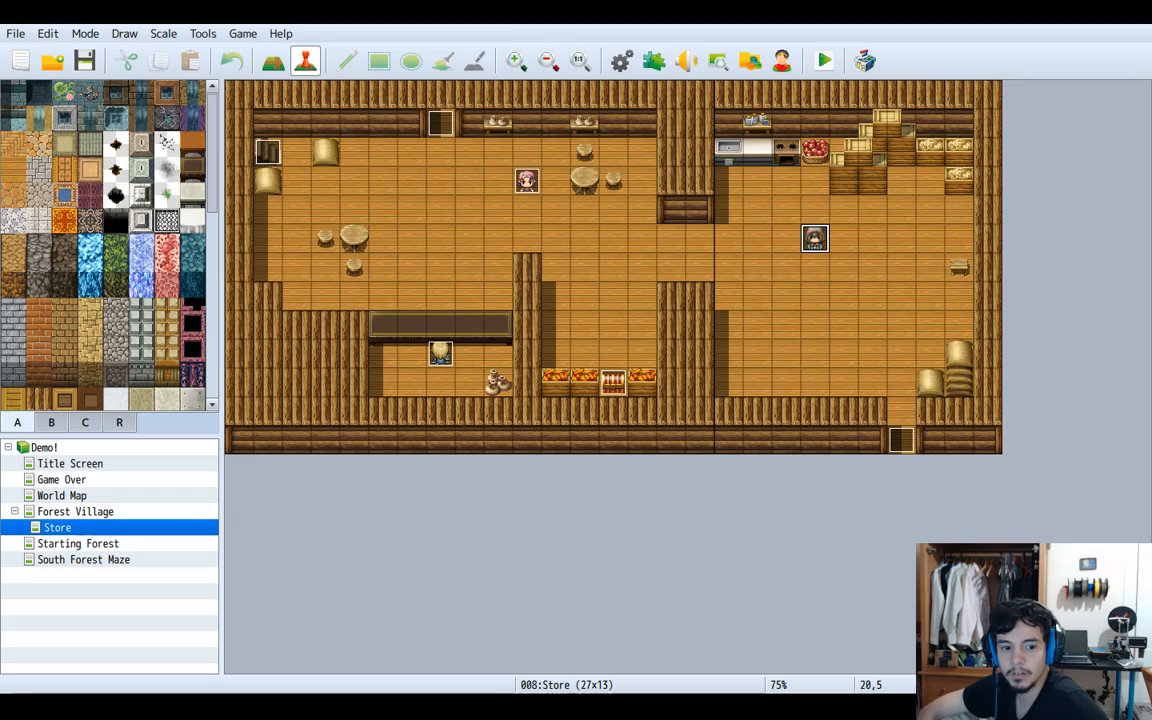
double_click(815, 239)
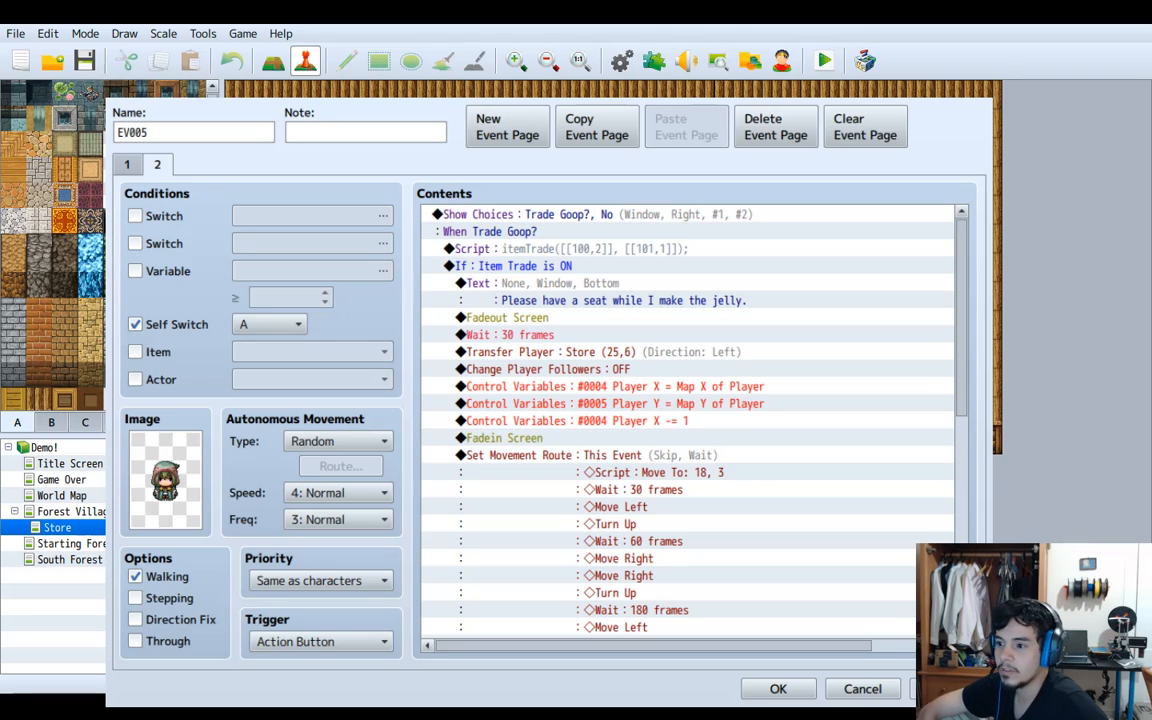
click(600, 249)
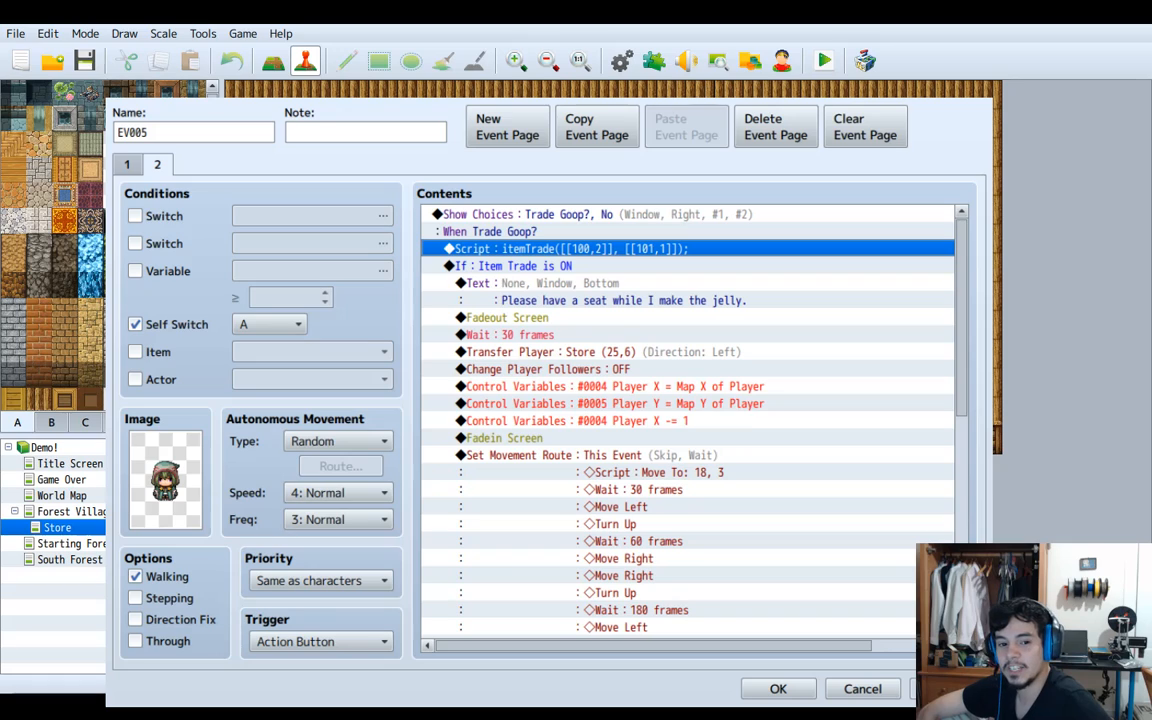
scroll(688, 420, down, 6)
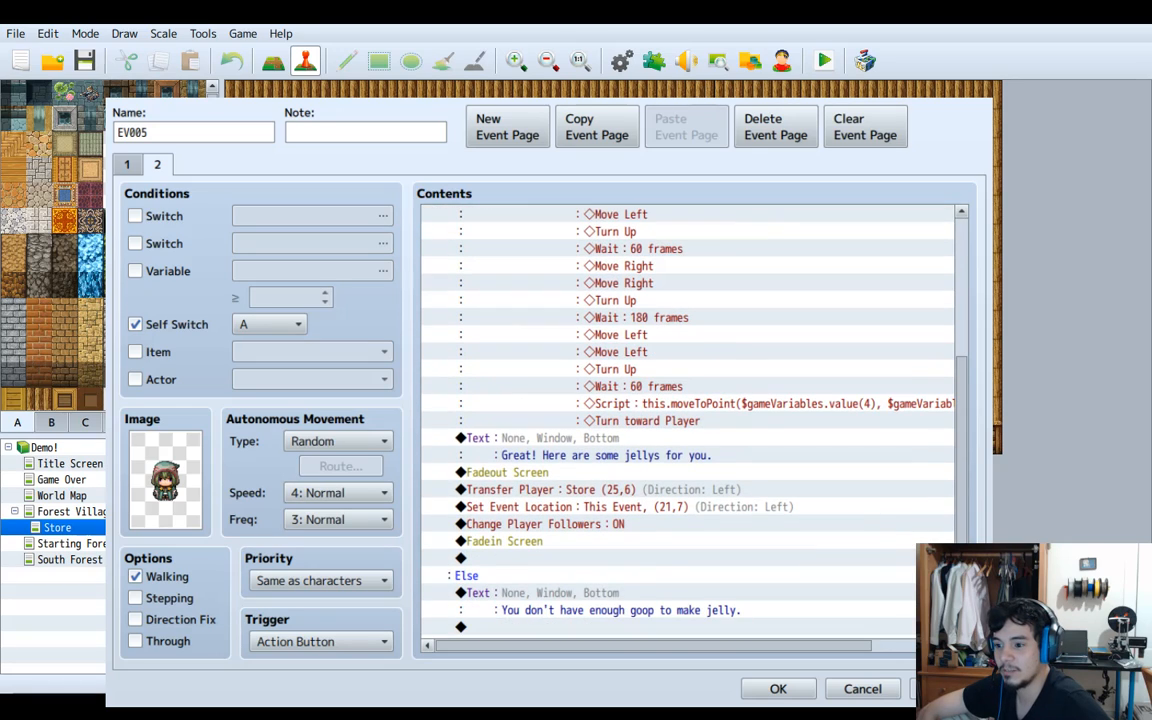
scroll(688, 420, down, 2)
scroll(688, 420, down, 2)
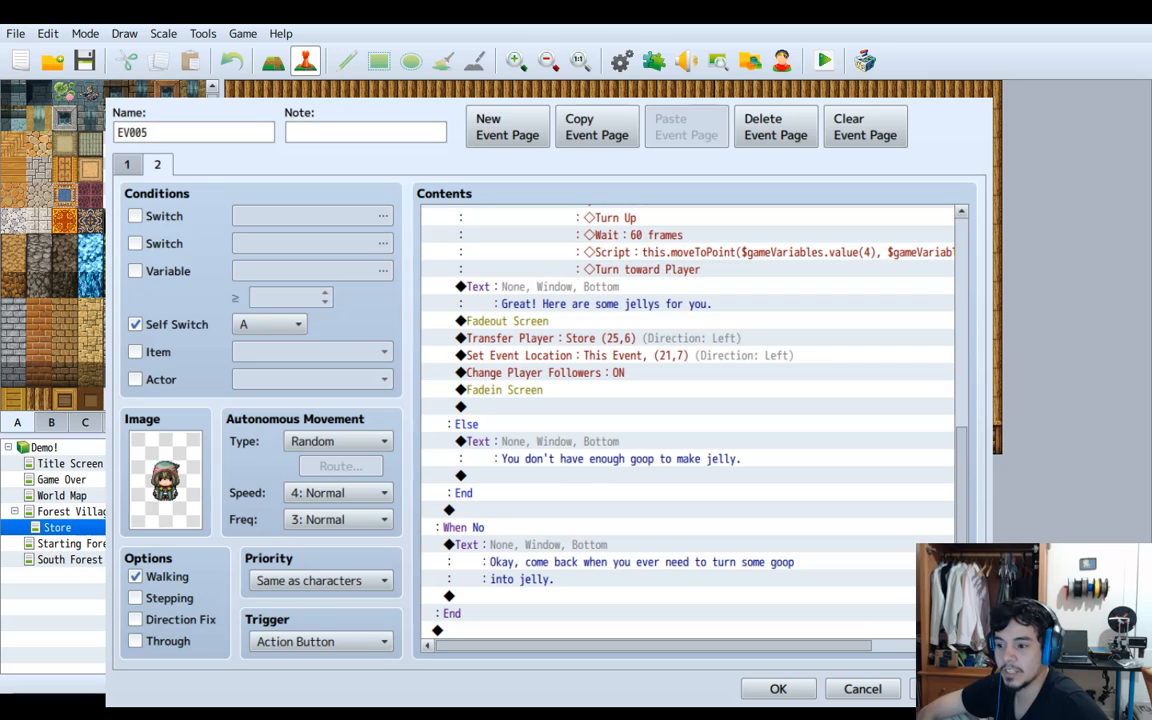
drag(961, 490, 961, 275)
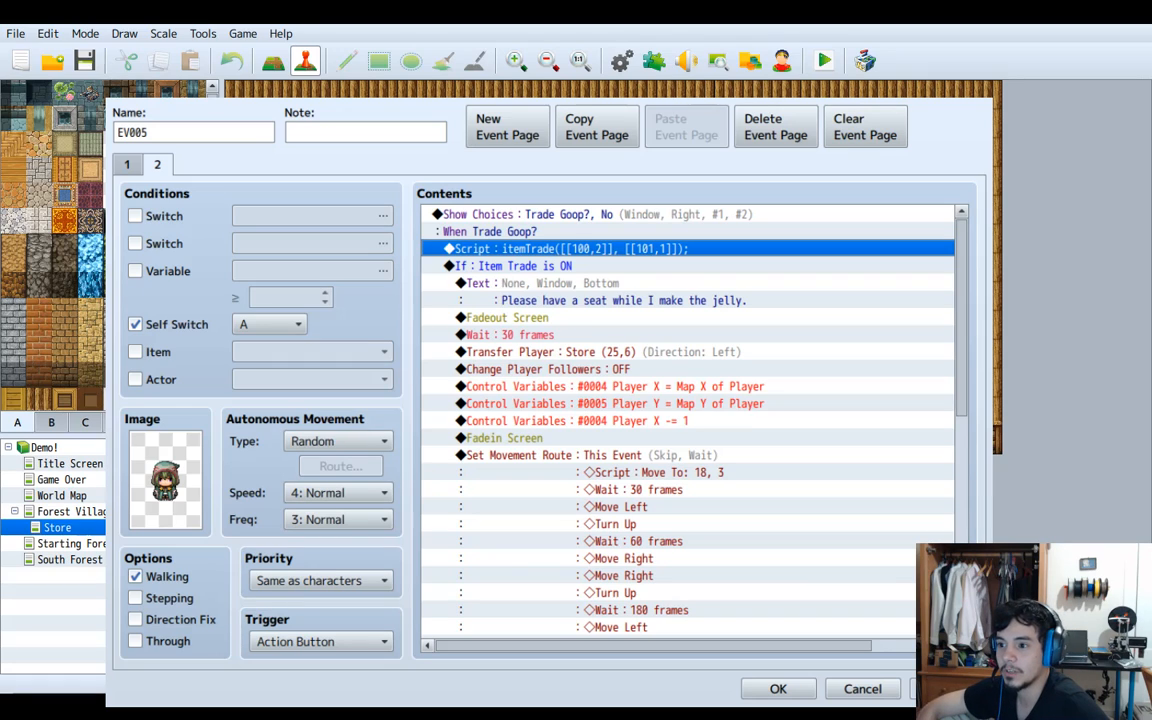
click(514, 266)
key(Escape)
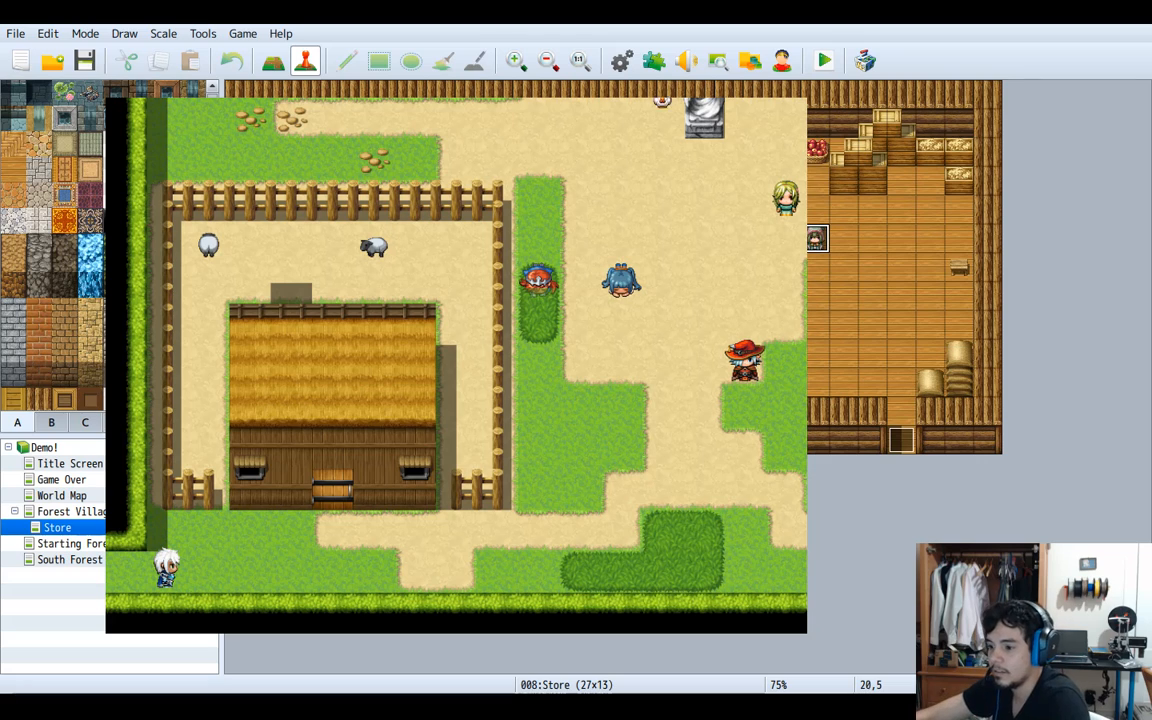
Walk the player through the Forest Village and into the Store in the playtest
key(Right)
key(Up)
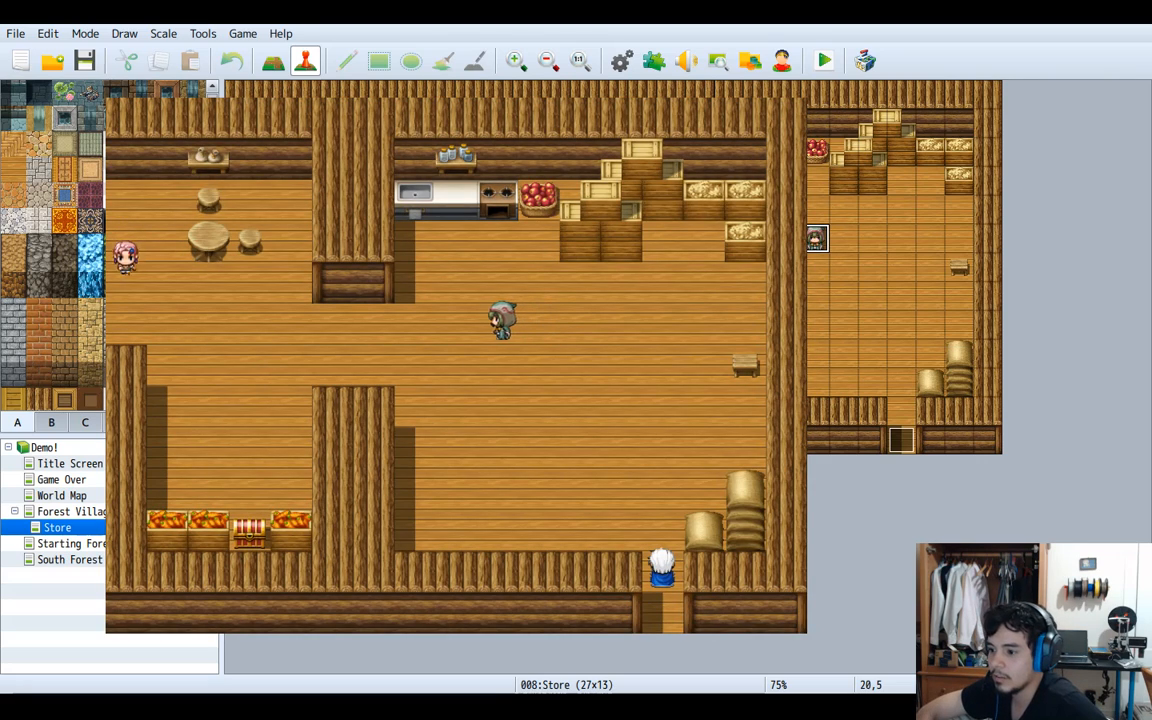
Collect 4x Slime Goop from the Store chest, walk around the Store and check the item inventory
click(250, 531)
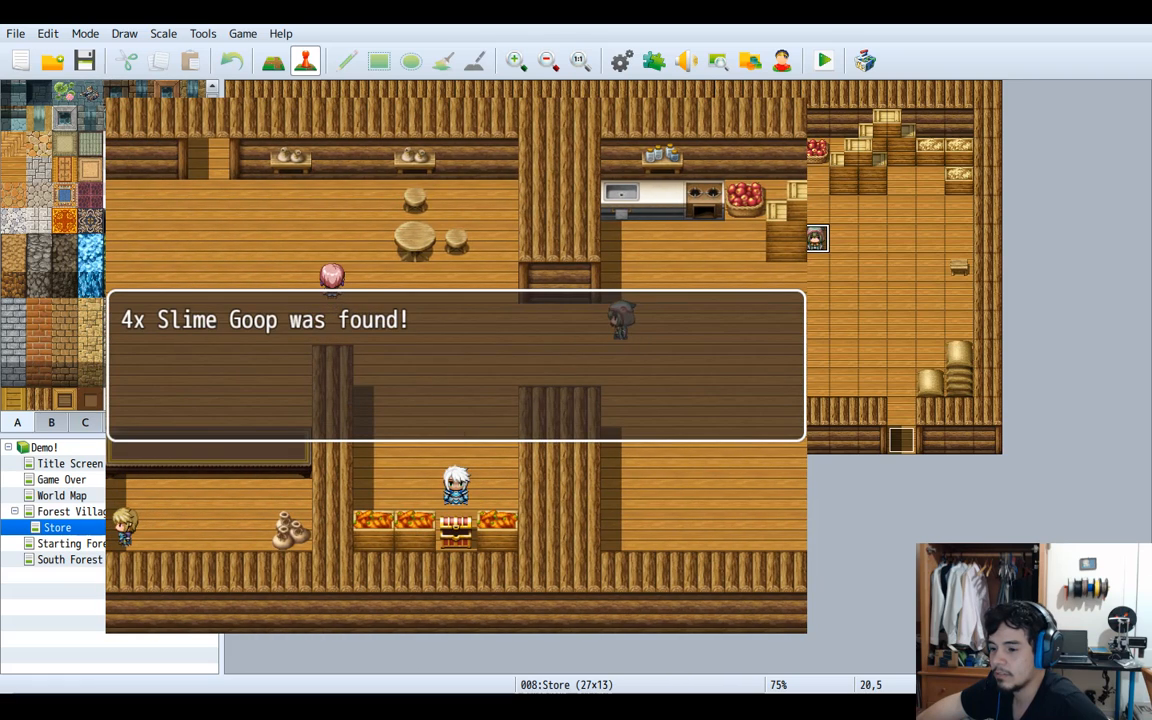
key(Return)
click(579, 365)
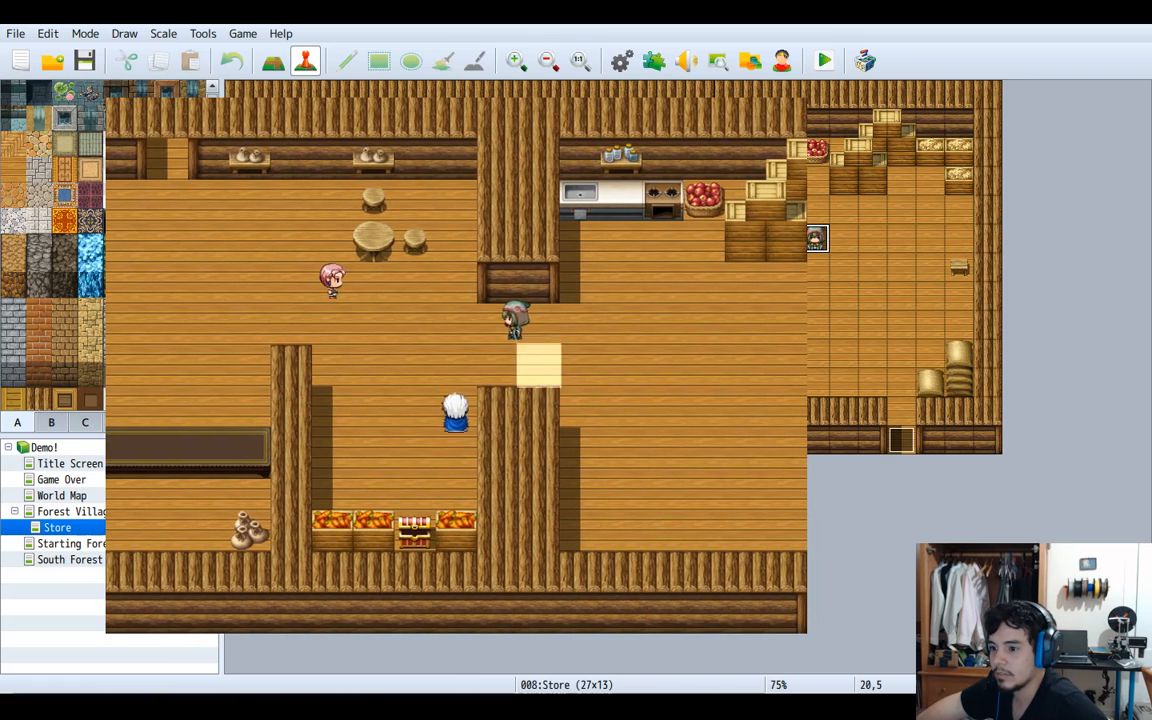
click(645, 448)
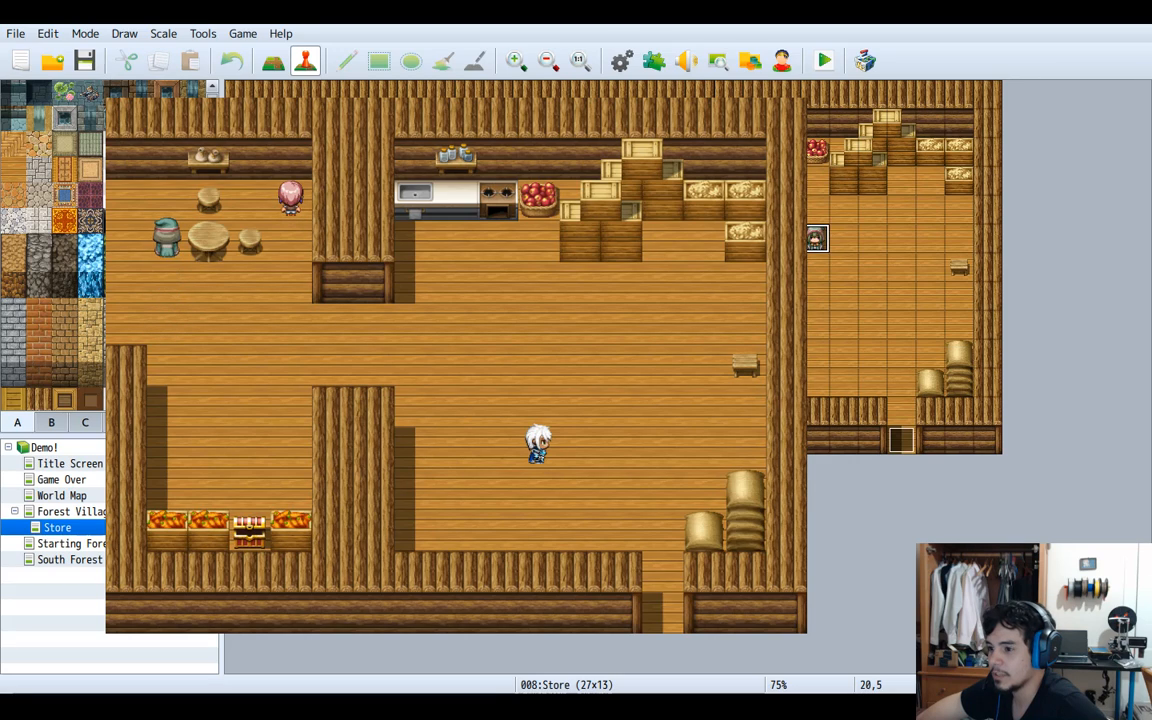
click(332, 324)
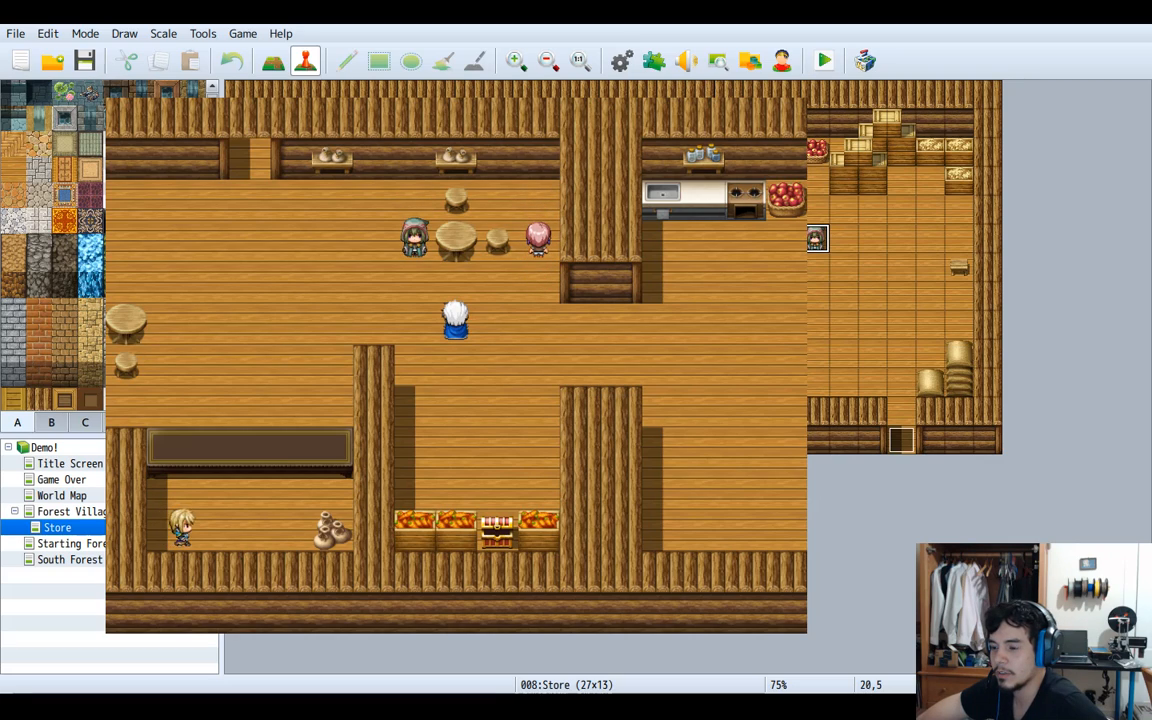
key(Escape)
key(Return)
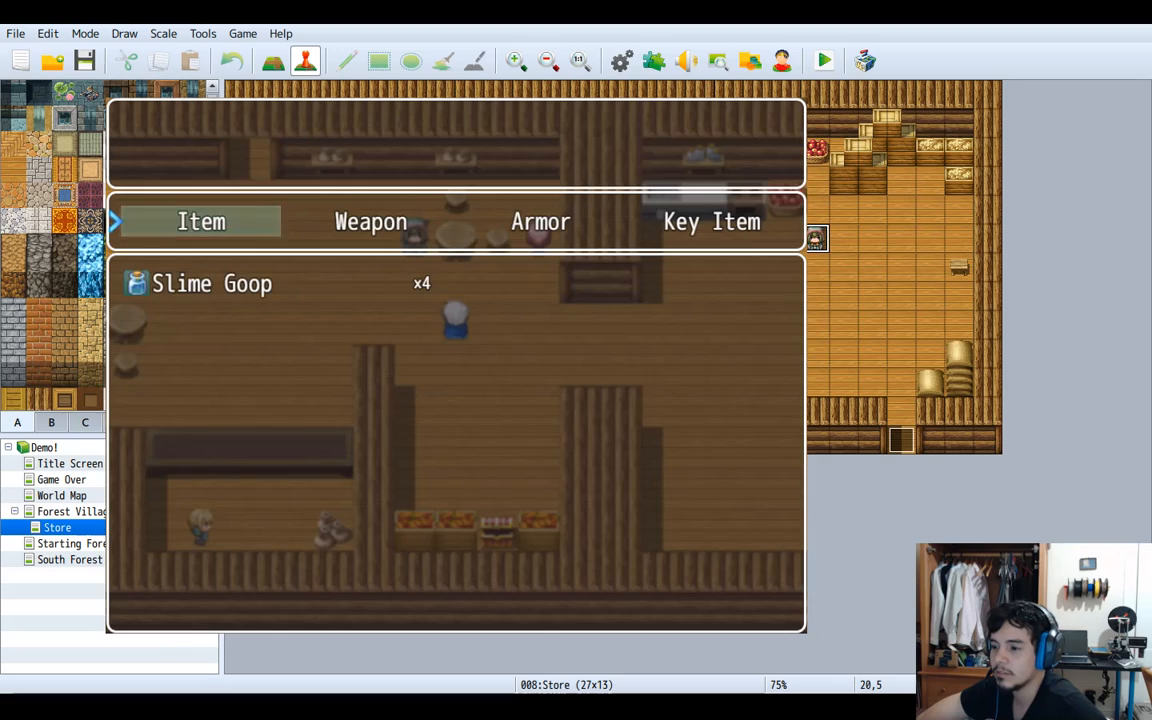
Restart the playtest, resume the saved game in the Forest Village and go back into the Store
key(alt+F4)
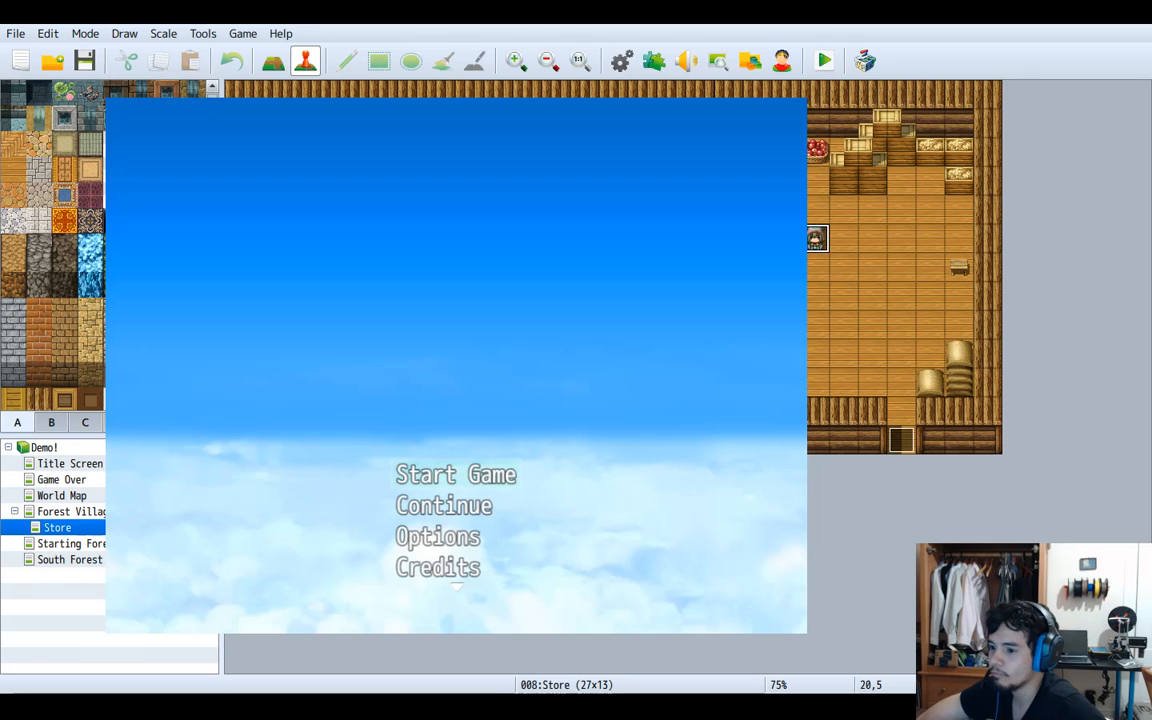
key(Return)
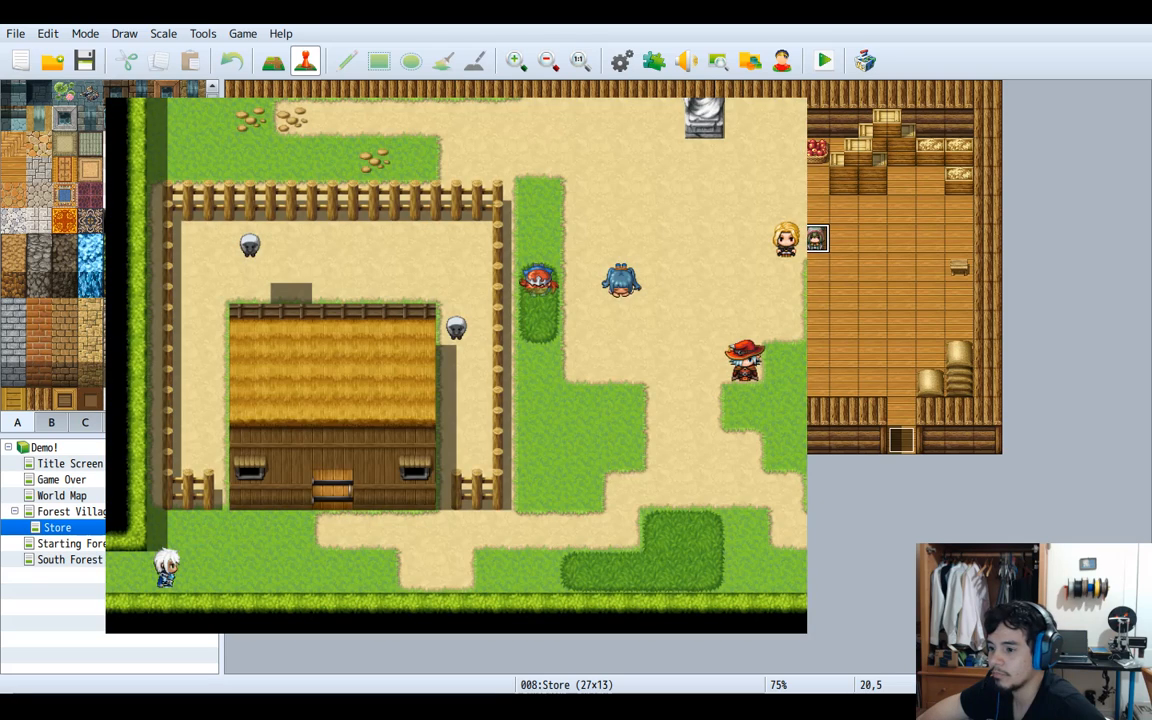
click(332, 488)
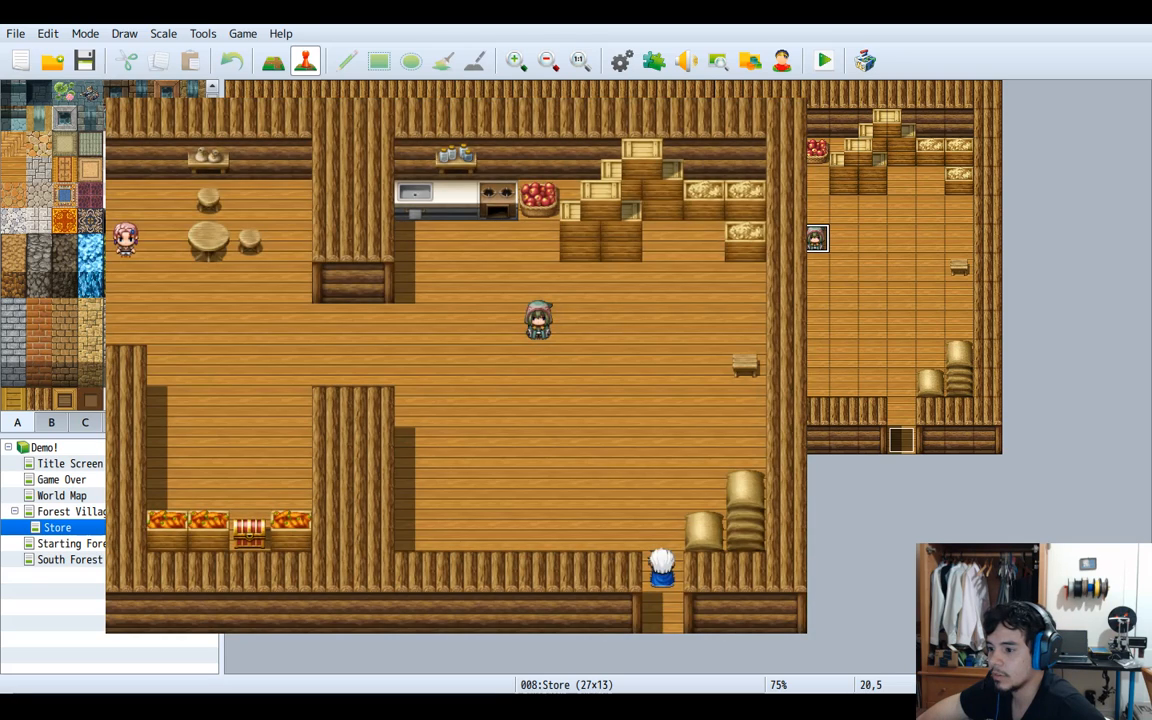
Collect the 4x Slime Goop from the Store chest again, then view and close the item inventory
click(250, 530)
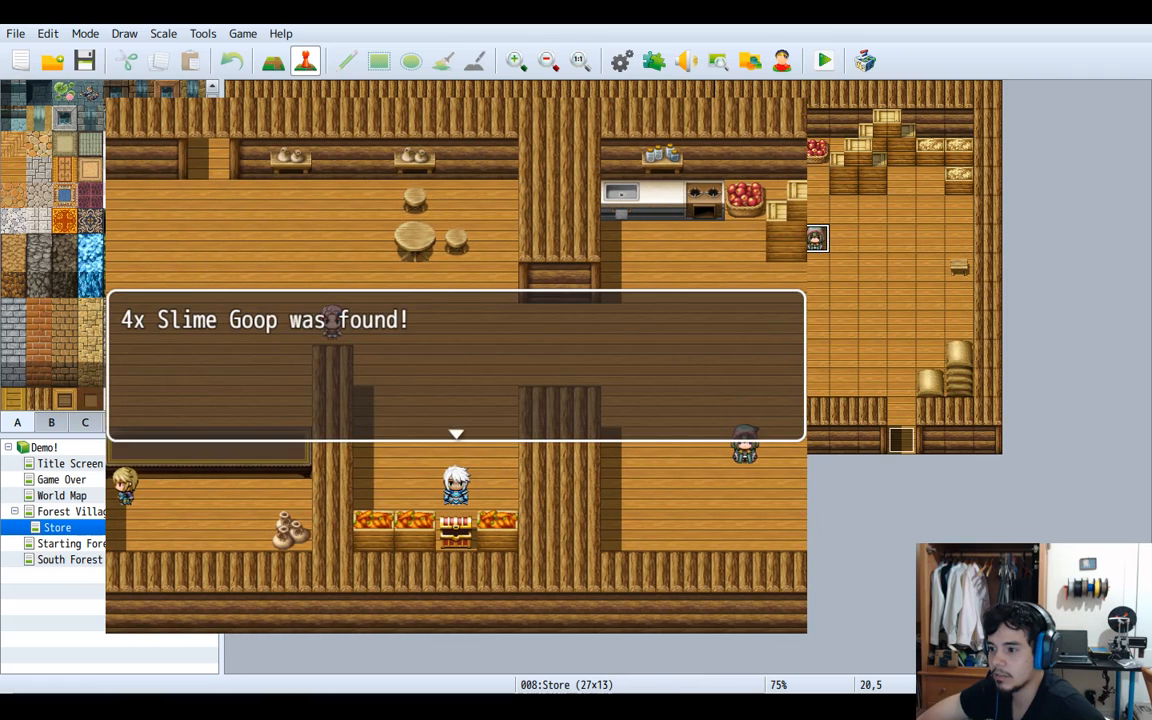
click(580, 365)
click(580, 365)
key(Escape)
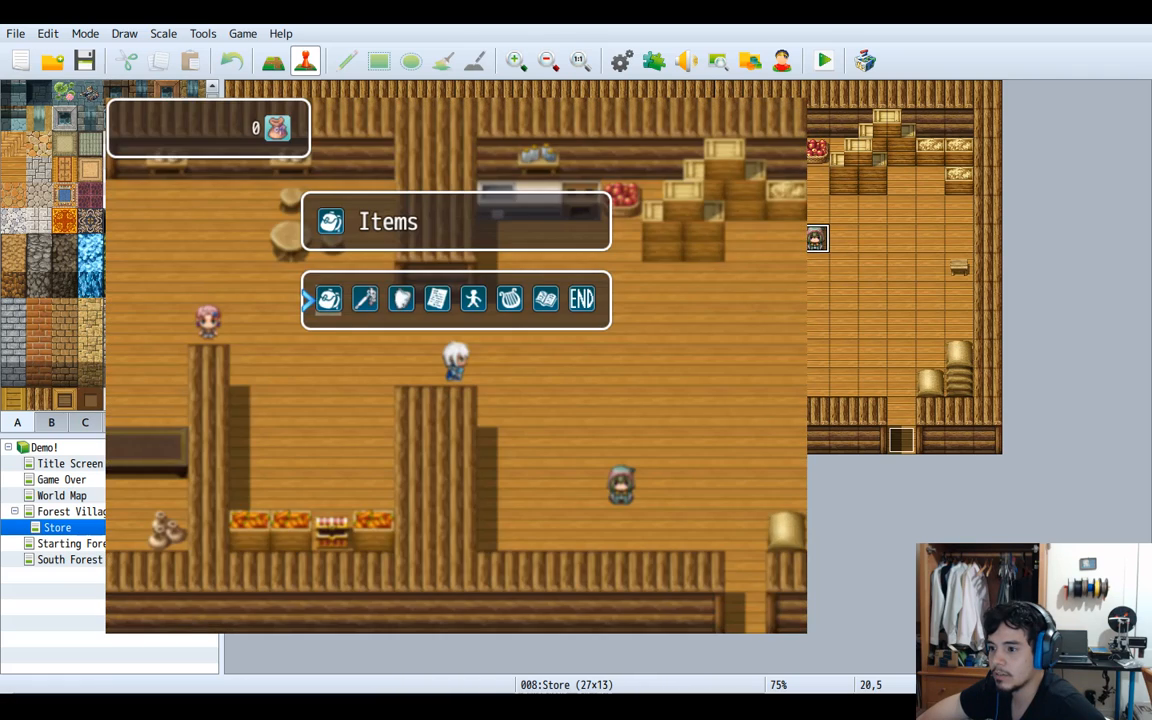
key(Return)
key(Escape)
key(Escape)
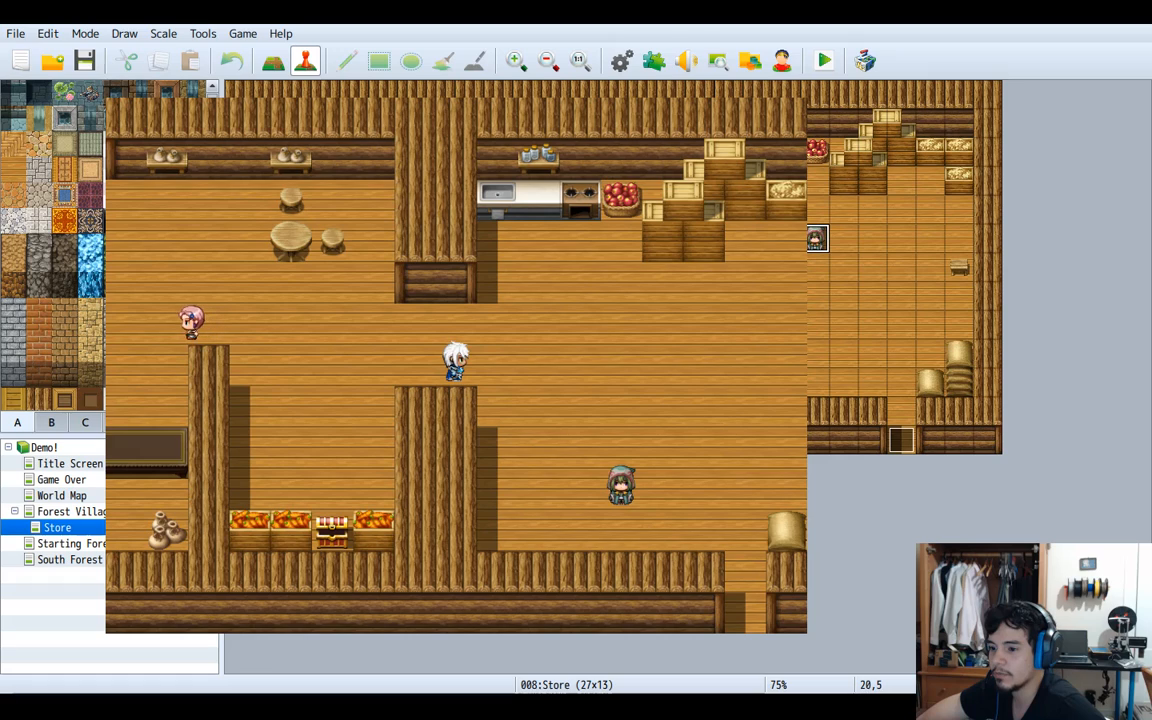
Talk to the hooded character in the Store and accept the Trade Goop? offer, finishing the dialogue
click(620, 488)
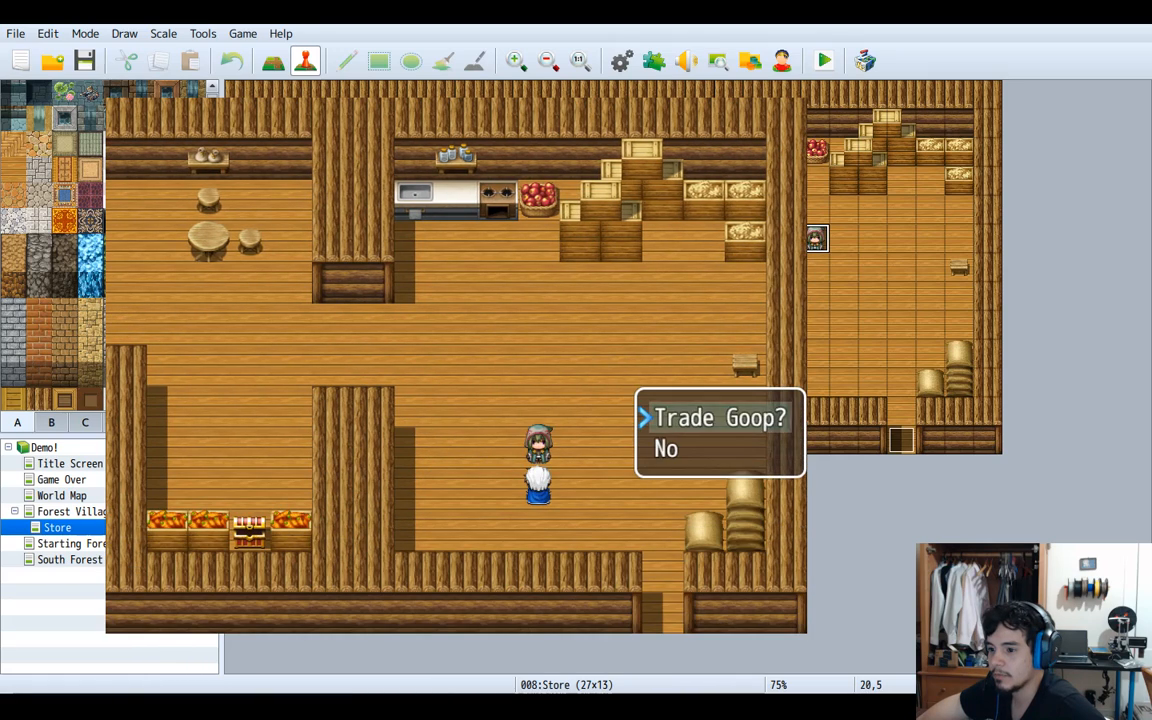
key(Return)
key(Return)
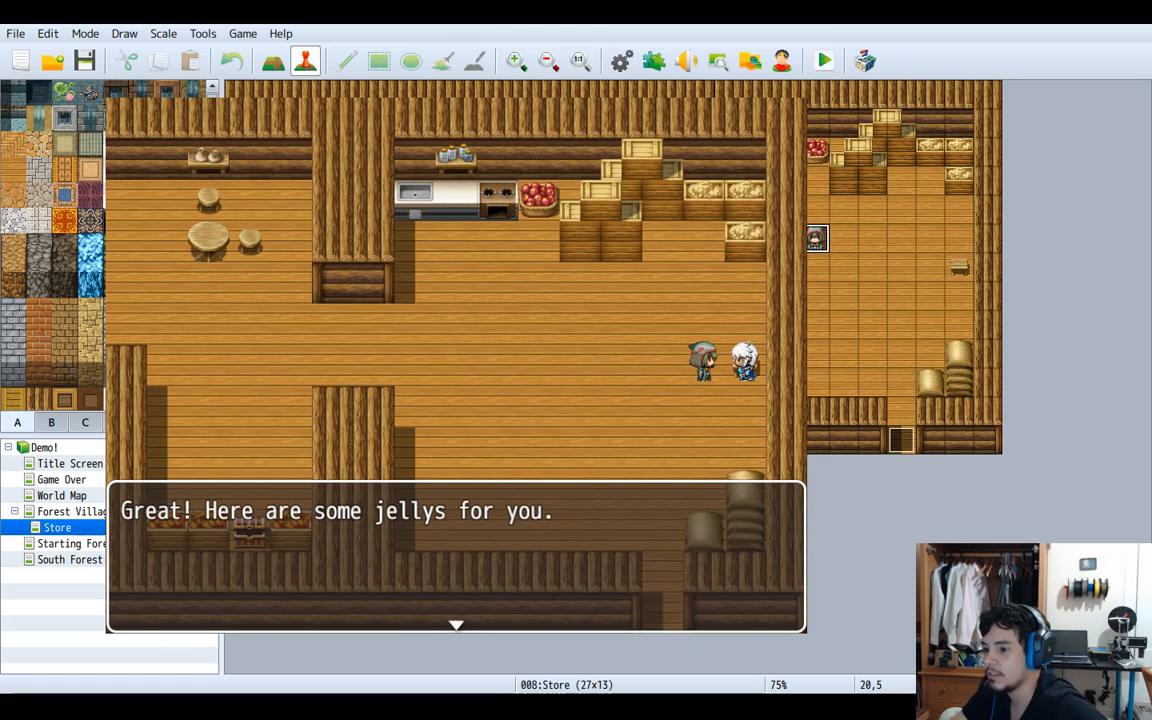
key(Return)
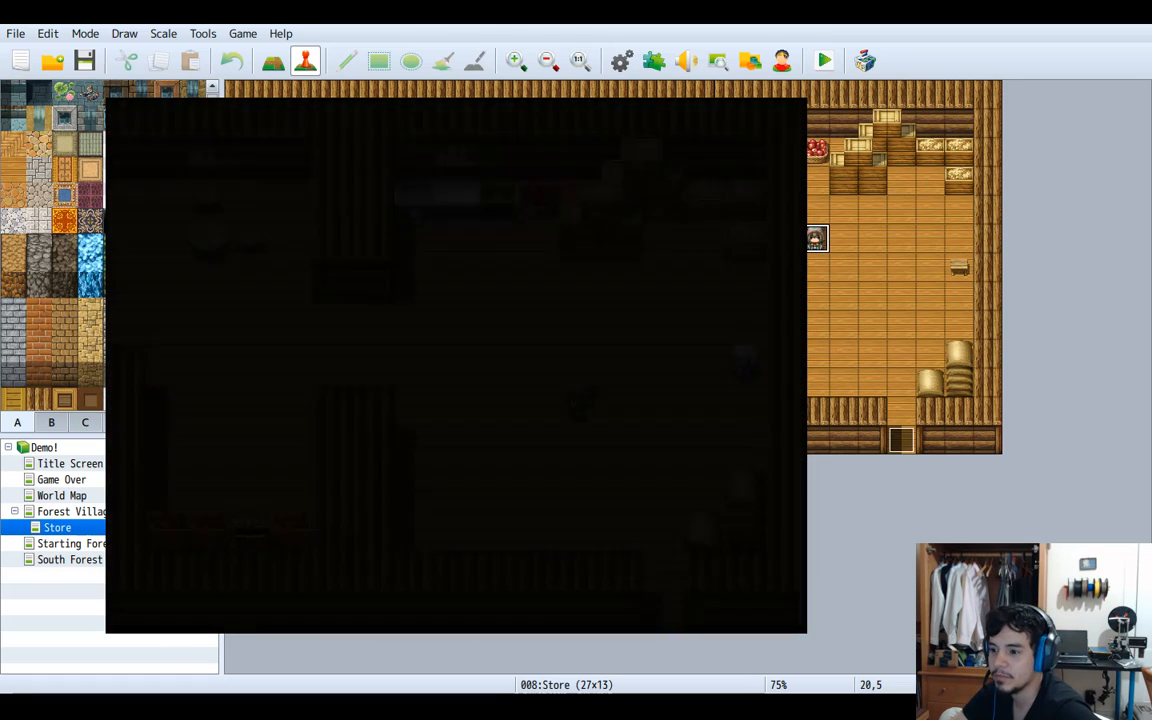
Check the item inventory for the result of the trade and return to the Store map
key(Escape)
key(Return)
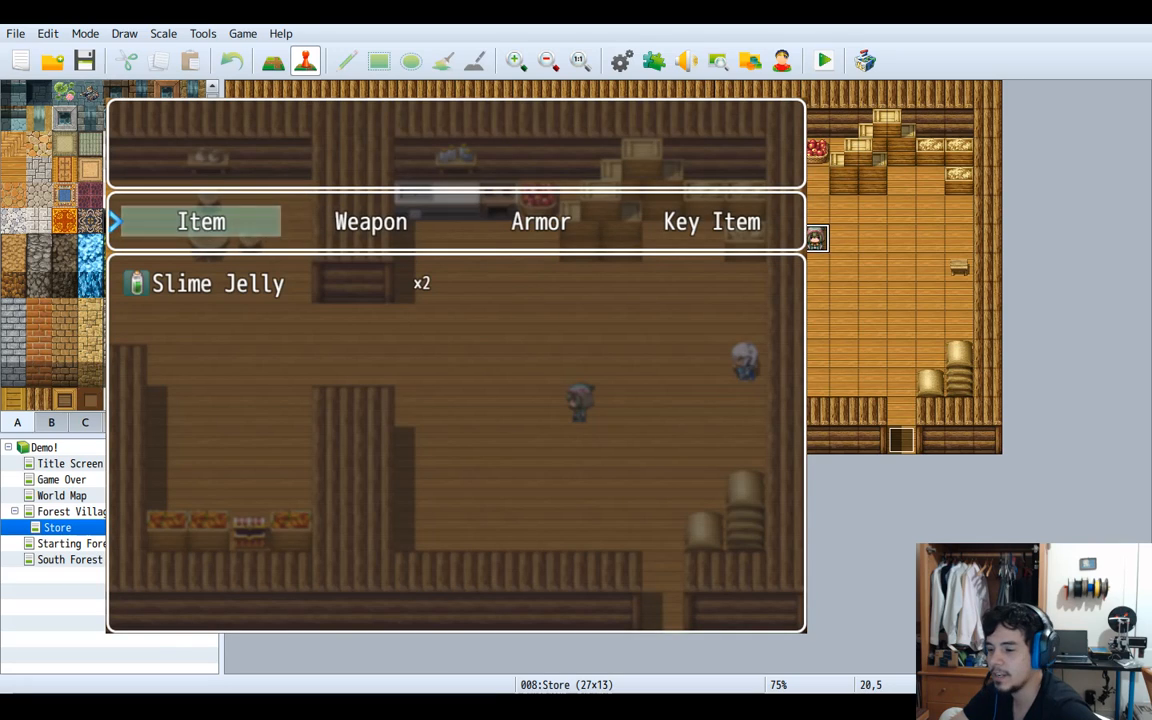
key(Escape)
key(Escape)
Leave the Store and walk the player through the Forest Village to the red-hatted character
key(Down)
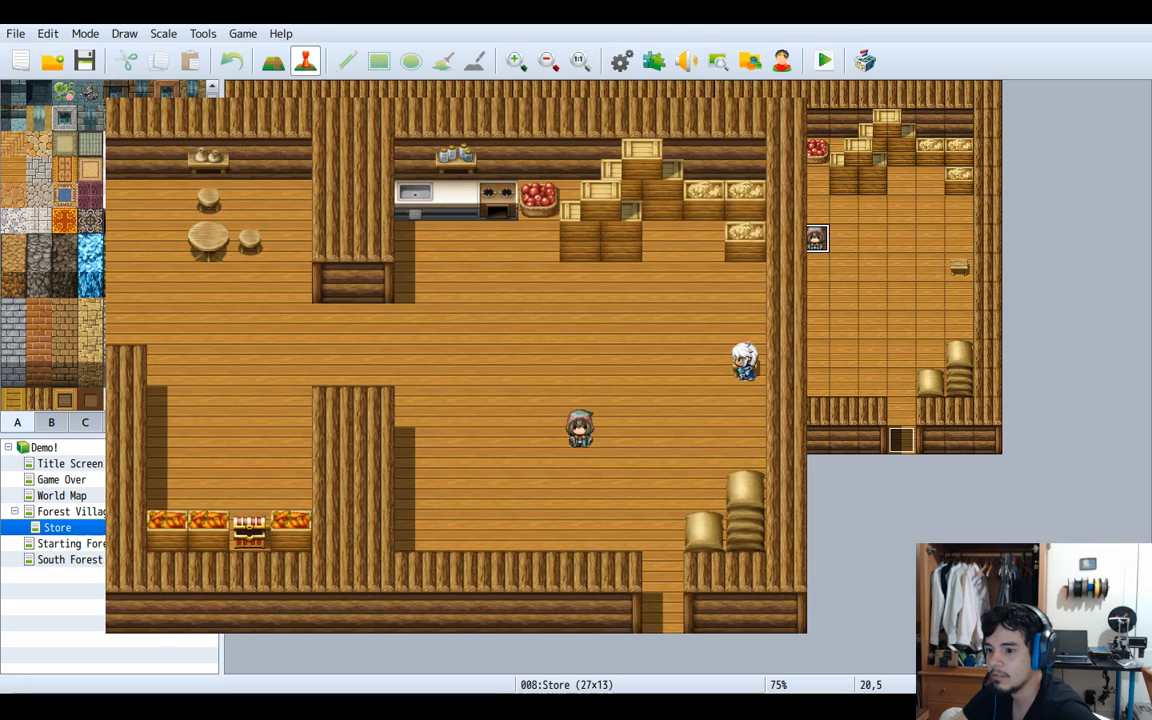
key(Left)
key(Down)
key(Down)
key(Down)
key(Down)
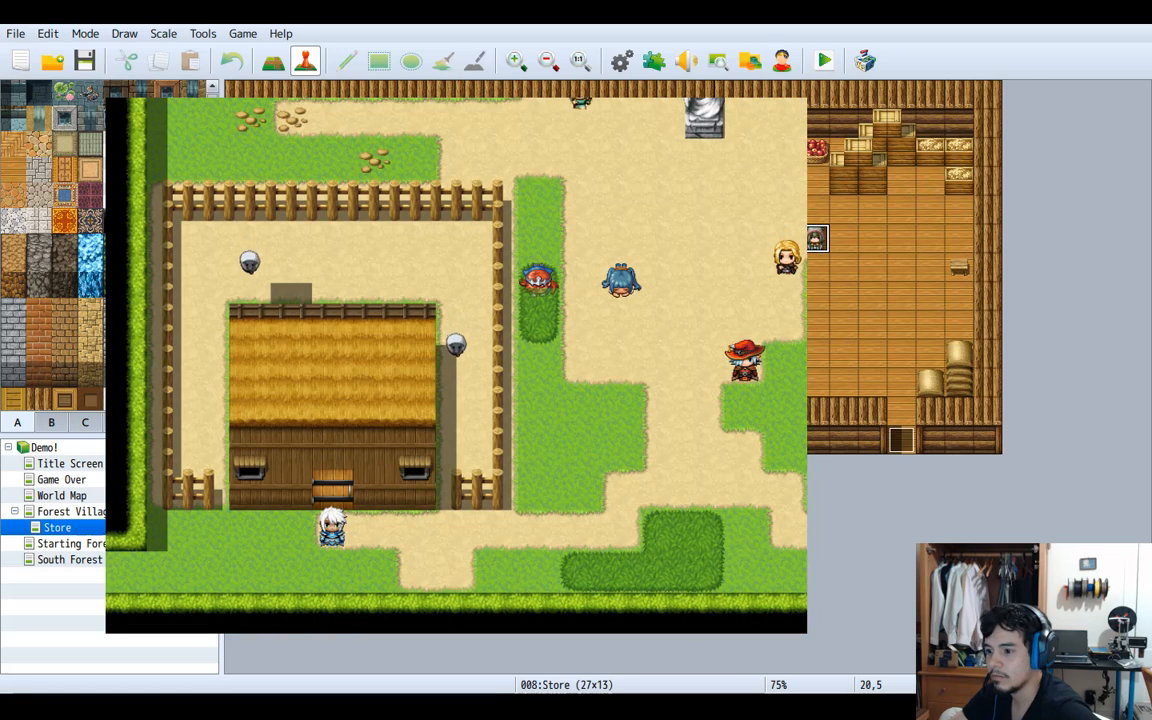
key(Down)
mouse_move(621, 610)
mouse_down()
mouse_move(658, 550)
mouse_move(658, 488)
mouse_move(456, 448)
mouse_up()
click(373, 402)
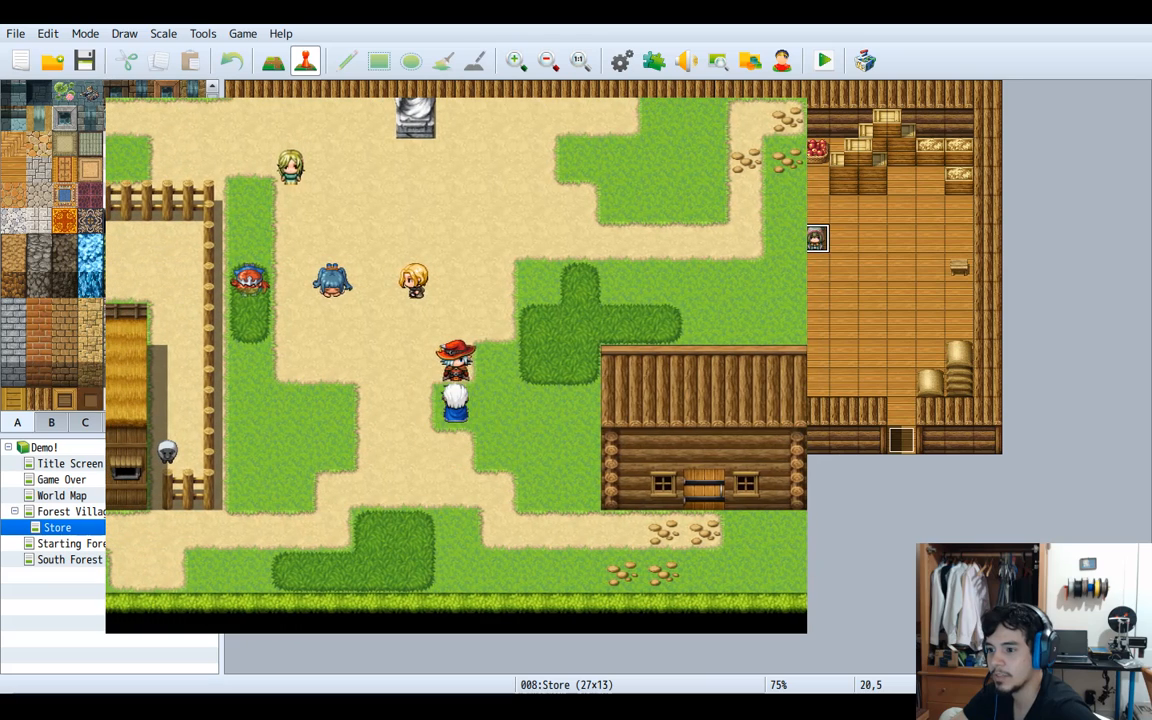
Trigger the custom game over scene through the red-hatted character and answer No to loading the last save
key(Return)
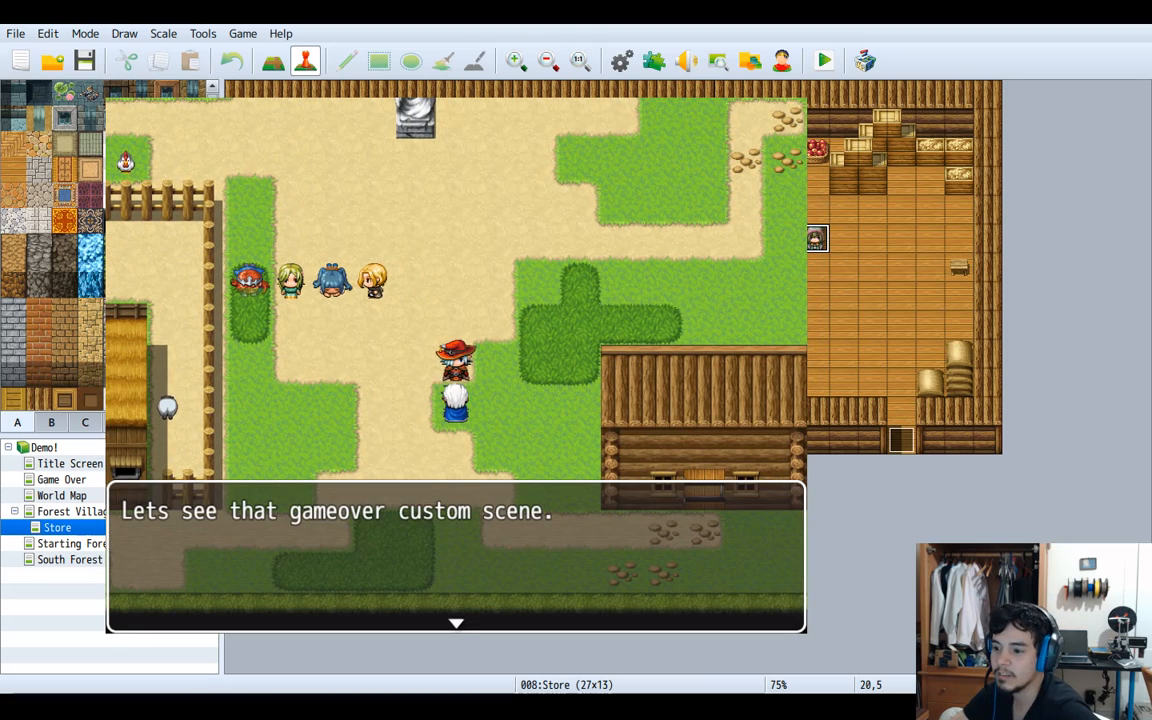
key(Return)
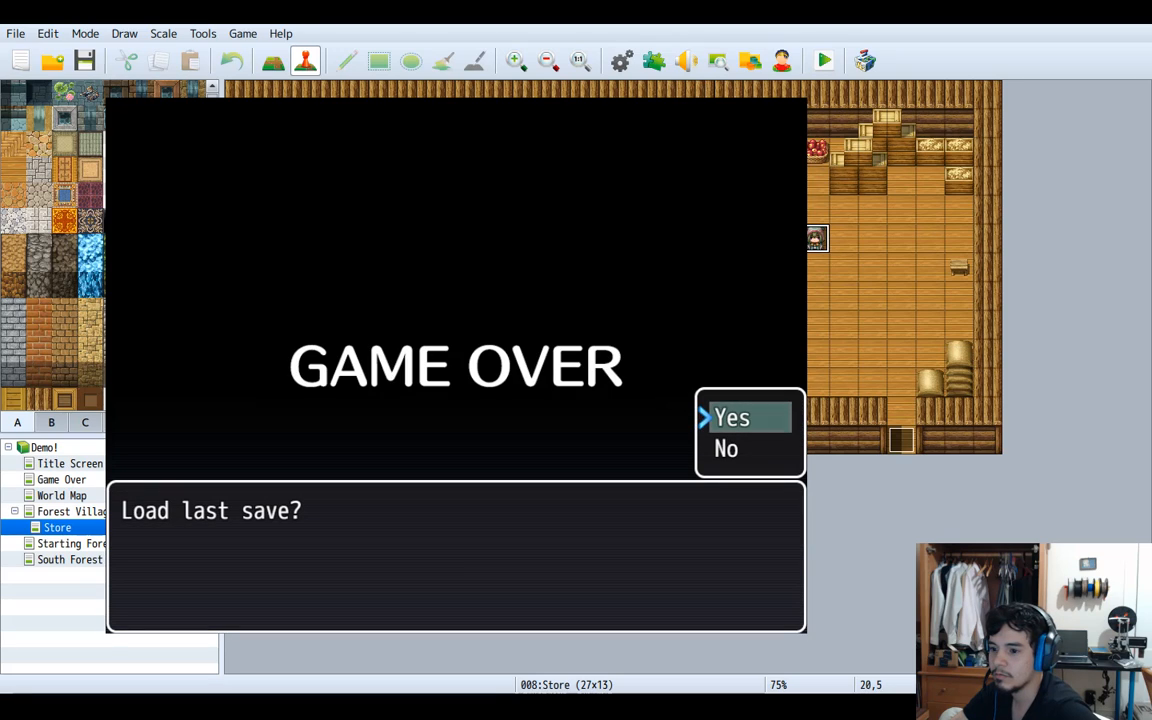
key(Down)
key(Return)
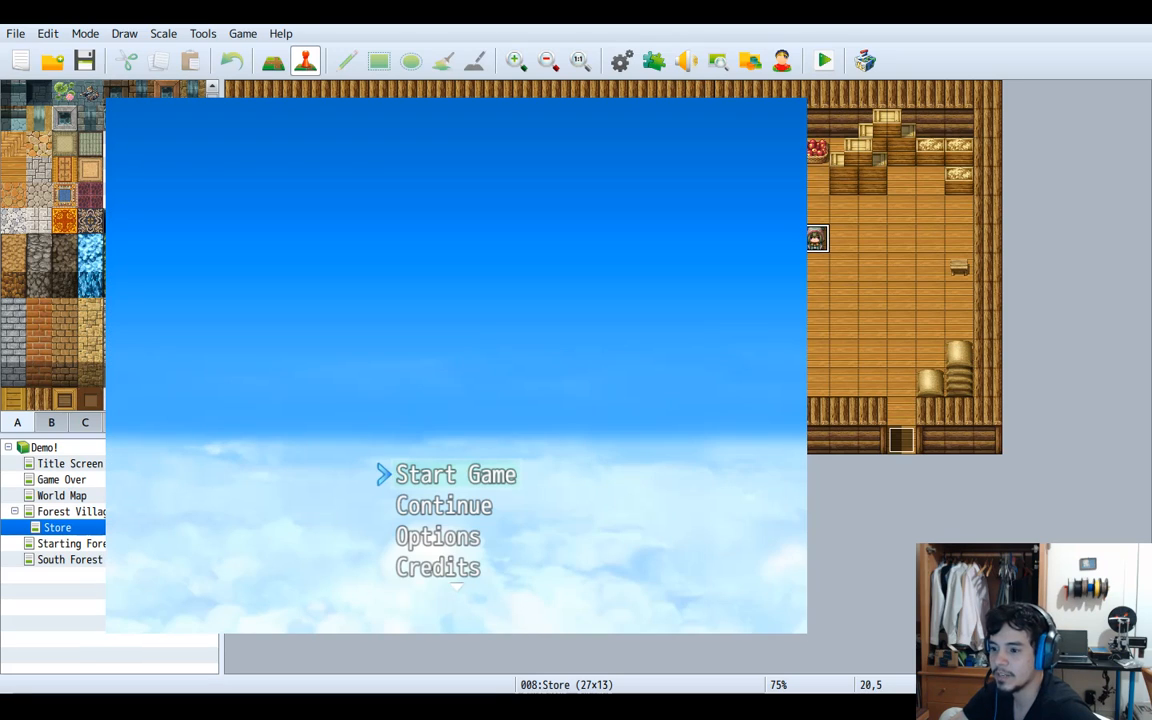
Continue the saved game from the title screen
key(Down)
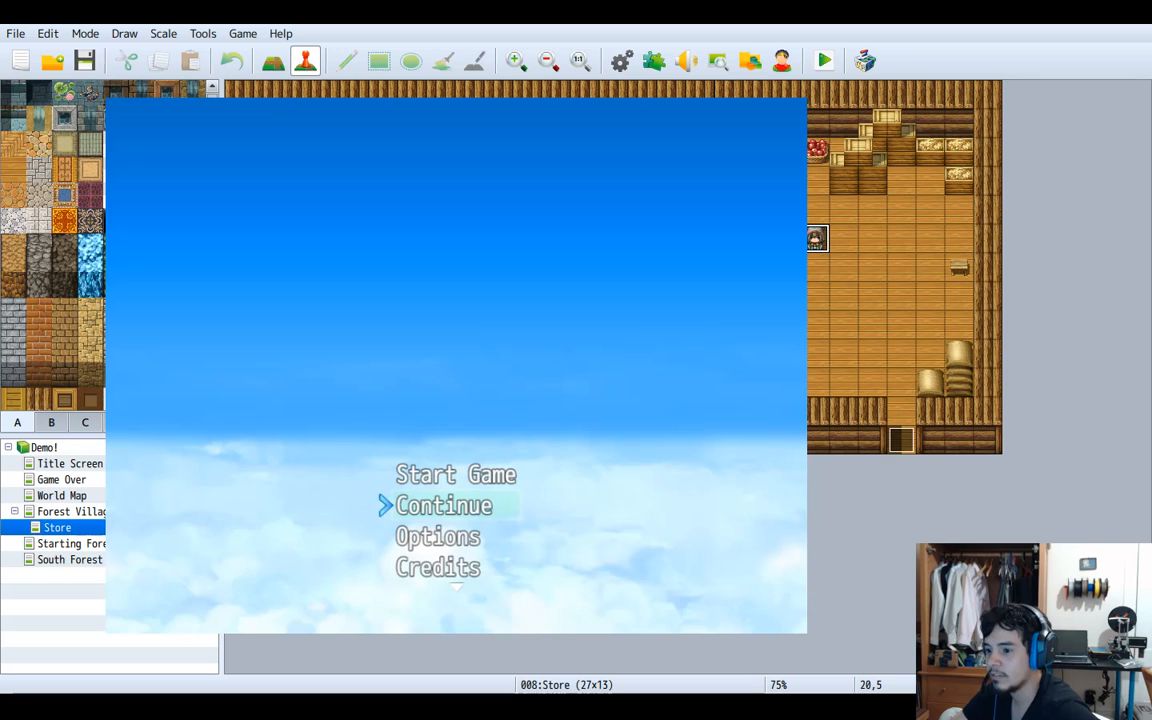
key(Up)
key(Down)
key(Return)
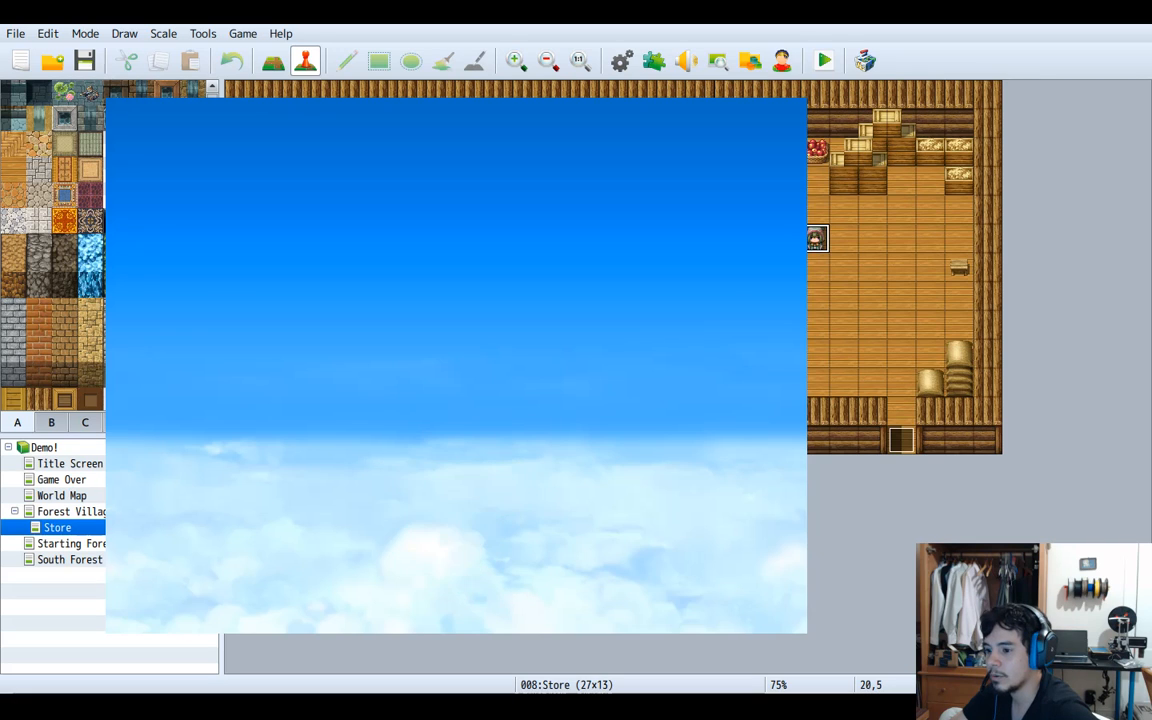
Trigger the game over scene again and answer Yes to loading the last save
key(Return)
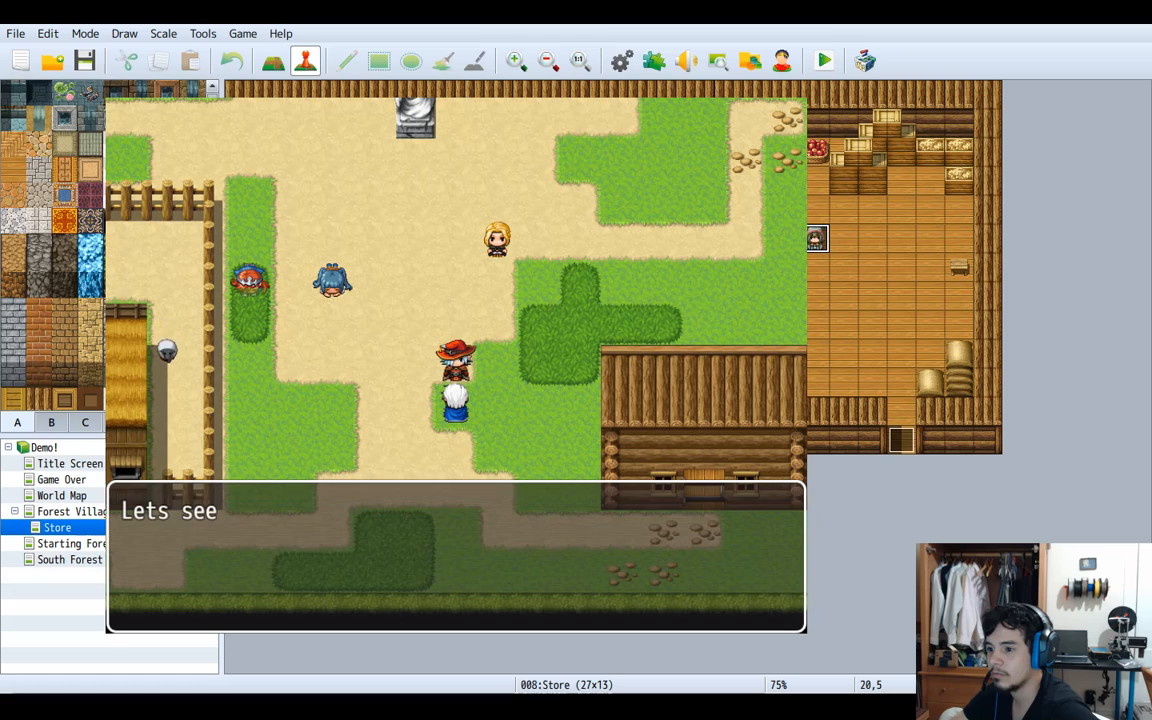
key(Return)
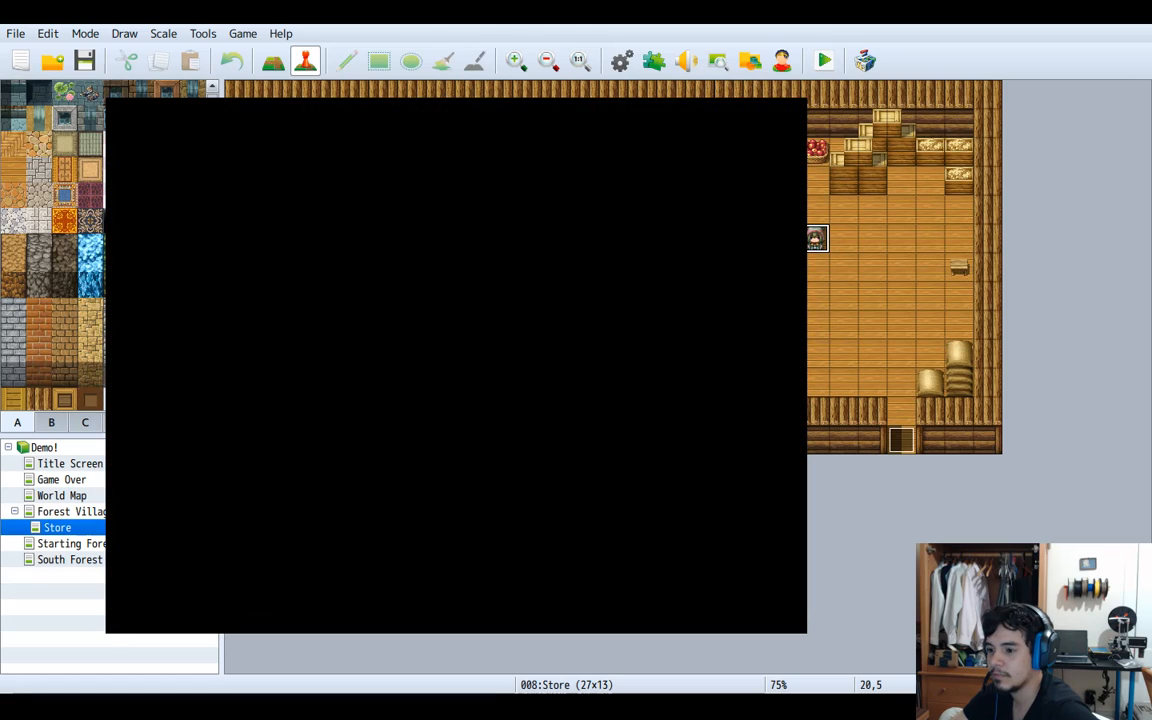
key(Return)
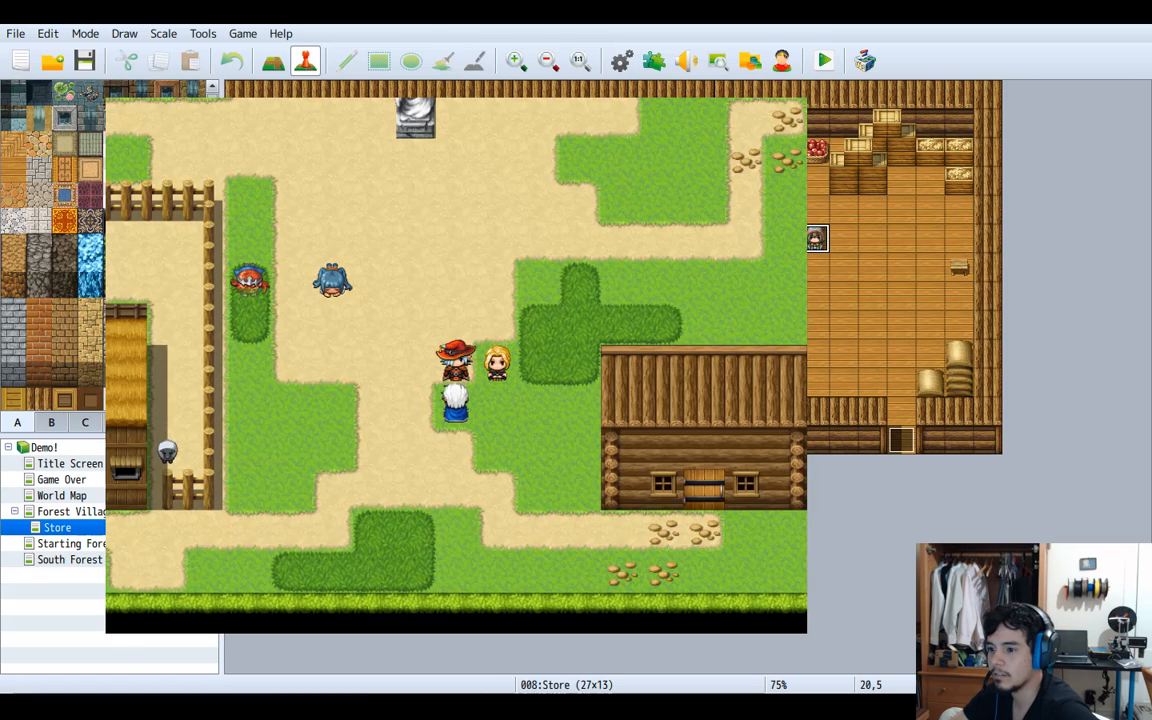
Move the player to the other side of the red-hatted character, trigger game over and load the last save to compare the restored position
click(580, 324)
click(480, 290)
click(350, 348)
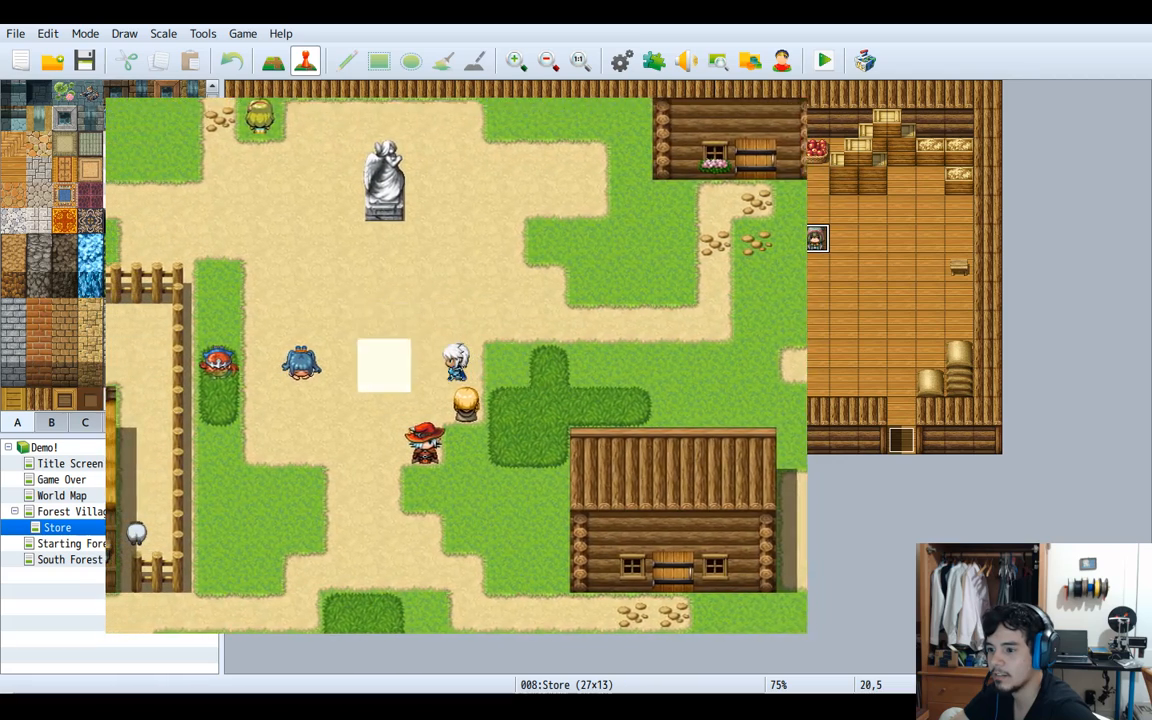
click(412, 402)
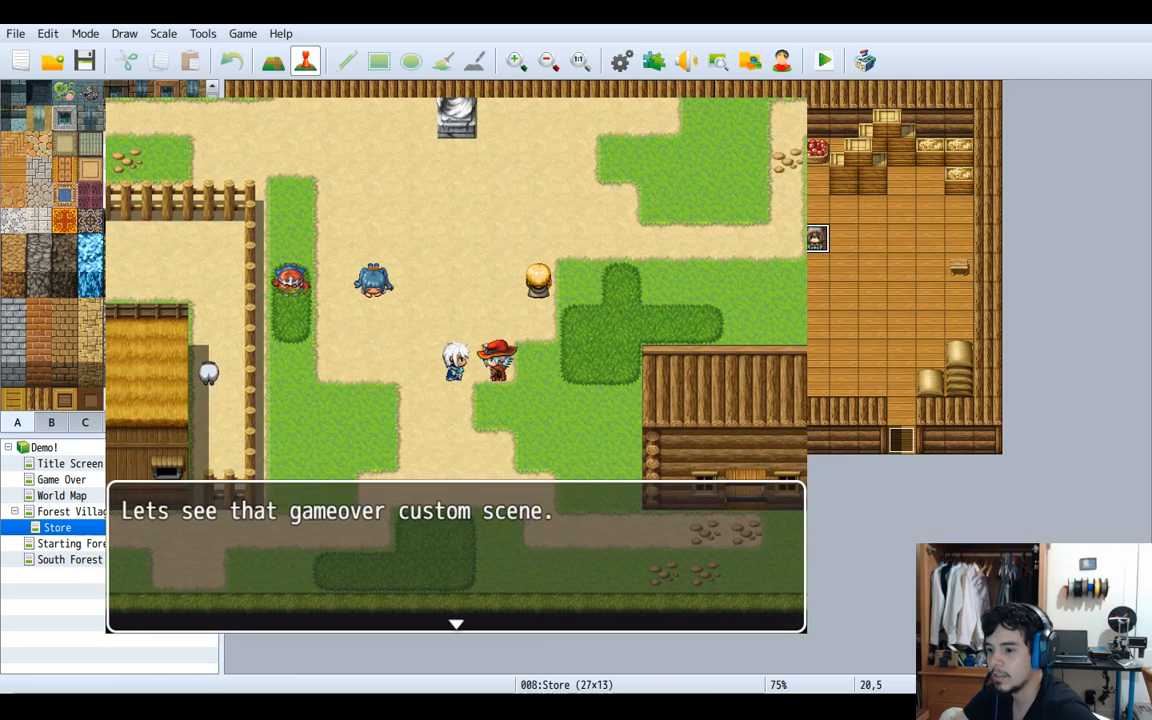
key(Return)
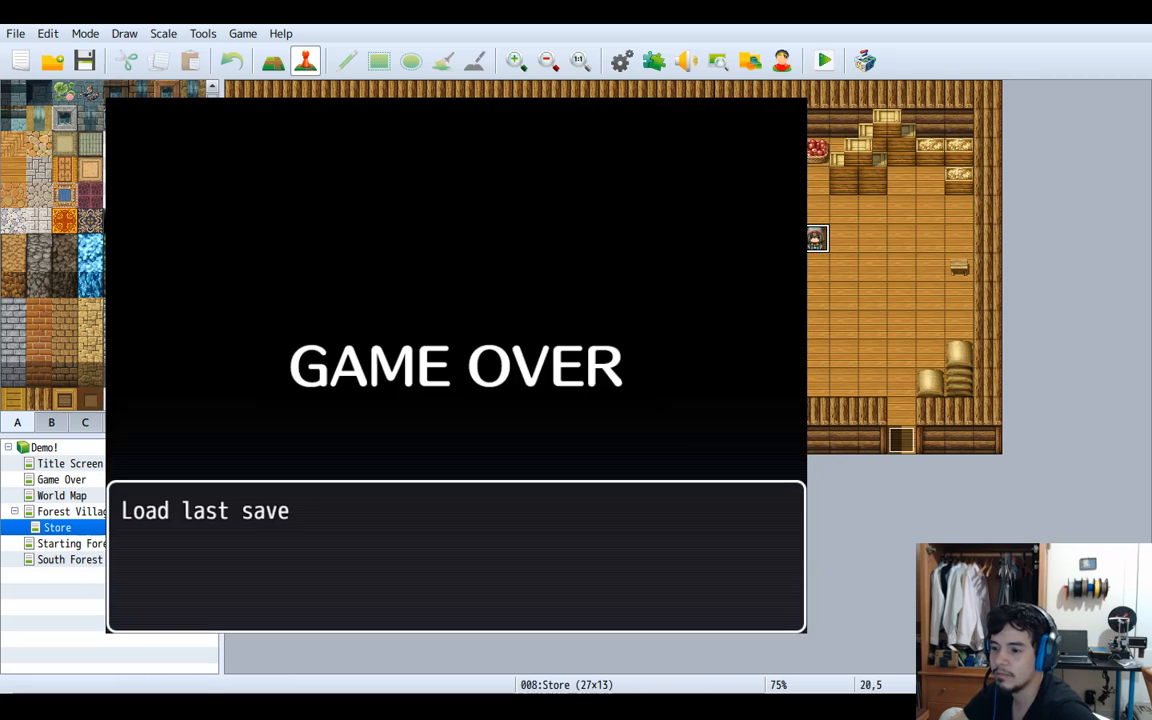
key(Return)
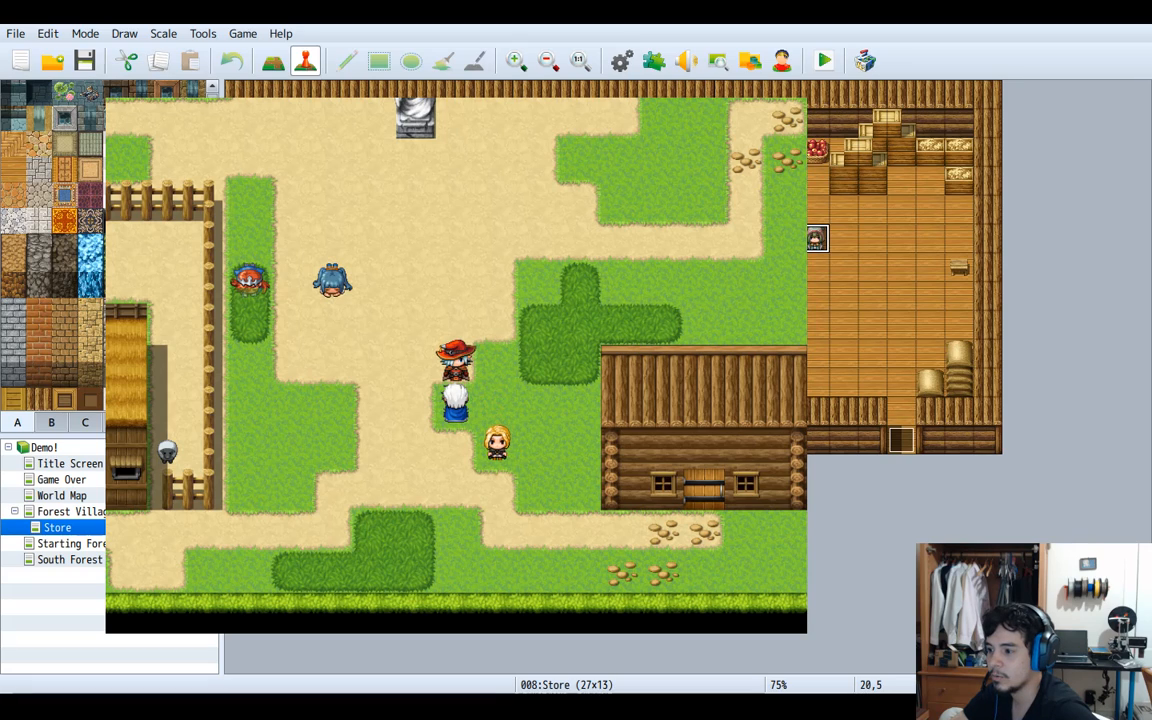
Open the Game Over map in the editor, close the playtest and inspect the loadSave() script call in event EV001
click(70, 512)
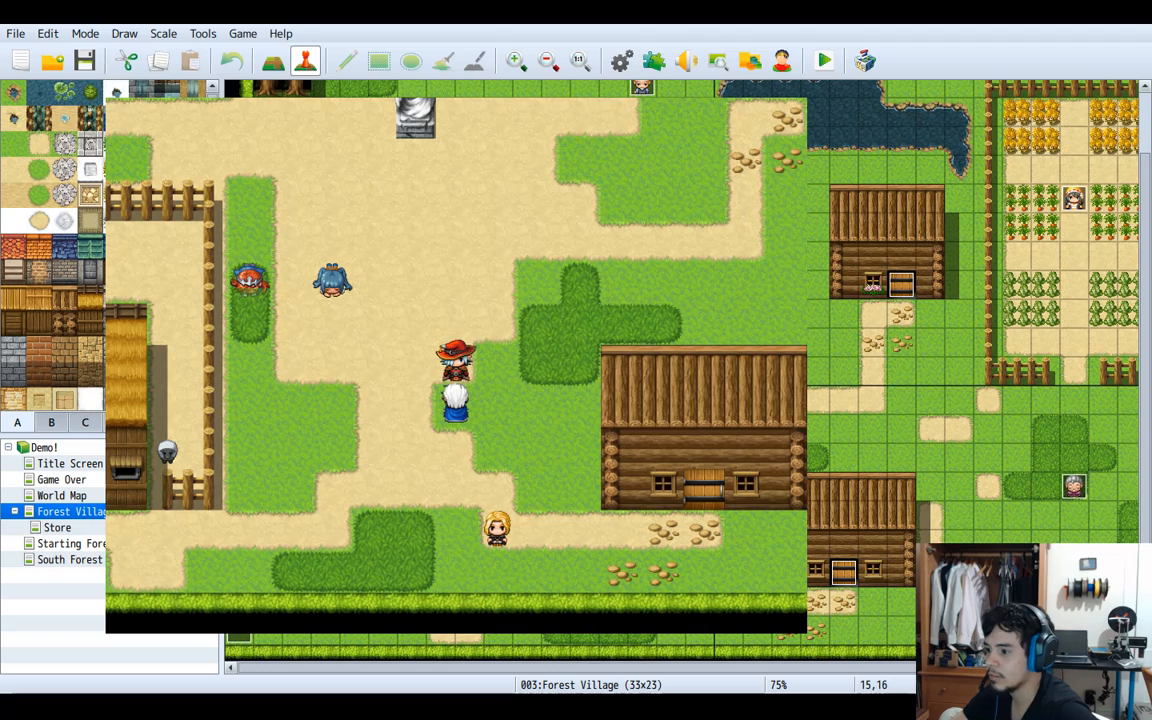
click(62, 480)
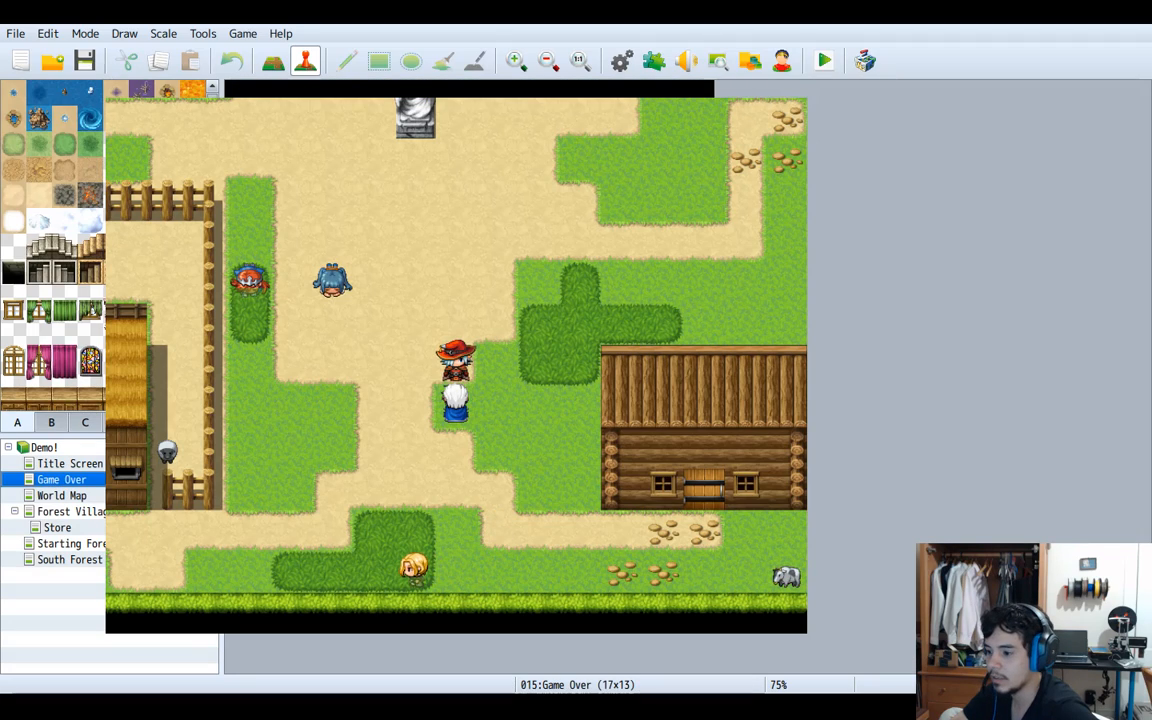
key(alt+F4)
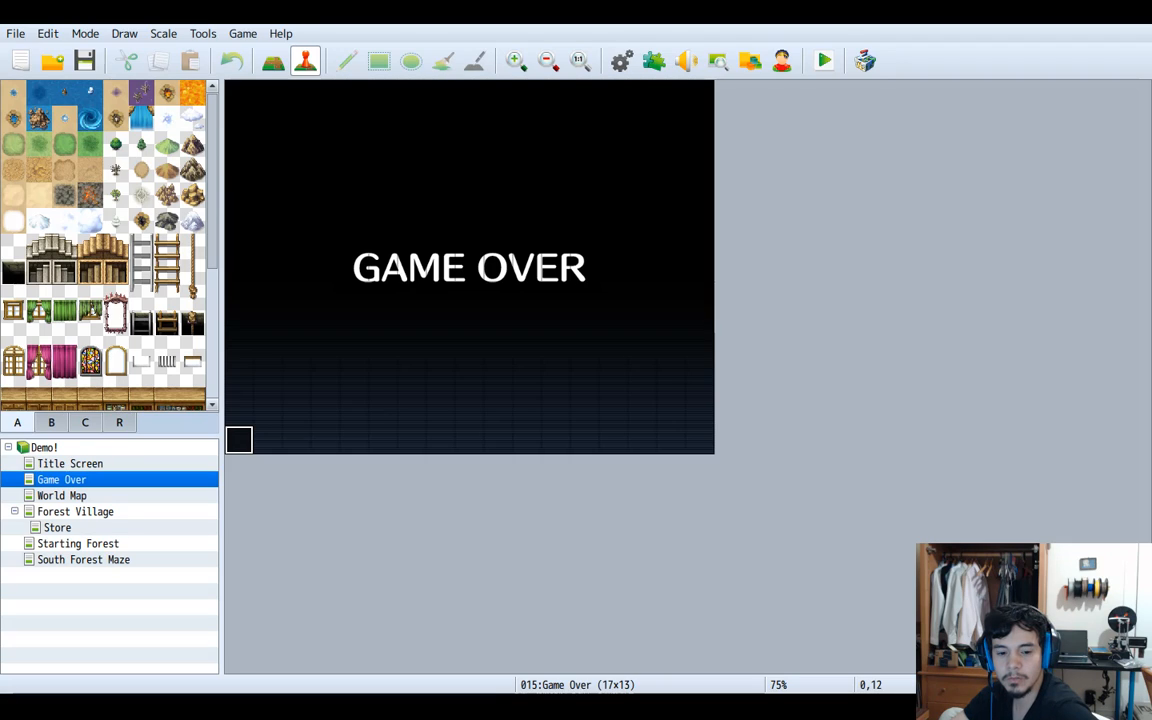
double_click(239, 440)
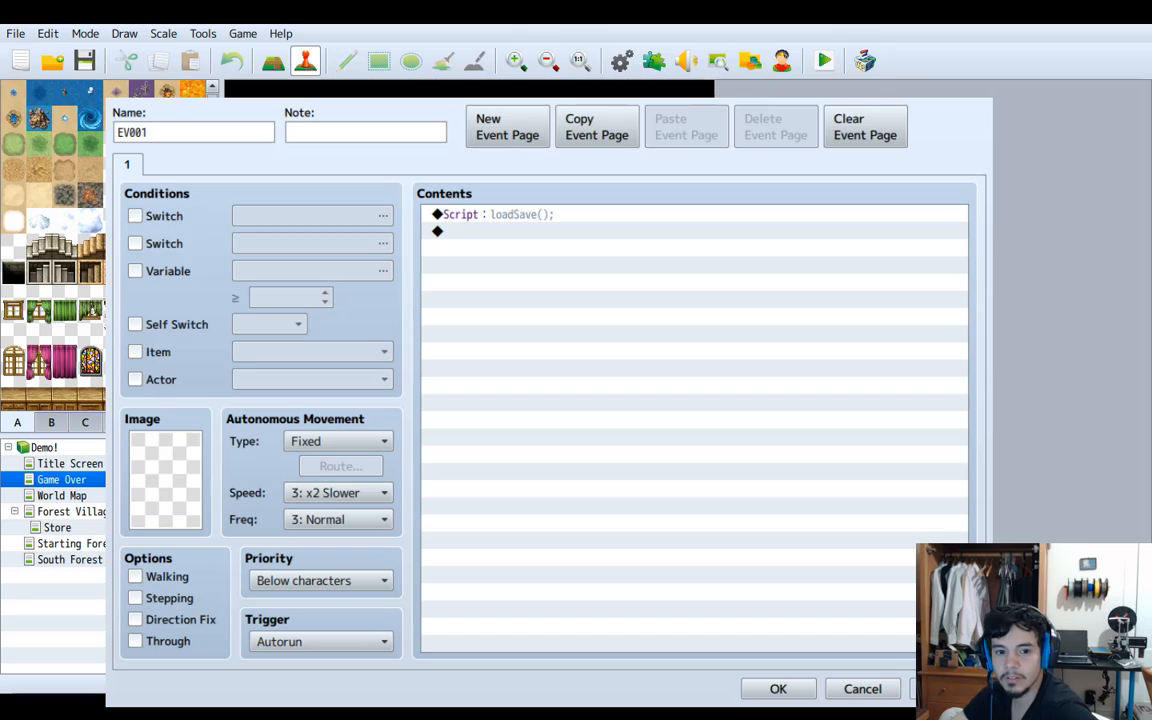
click(522, 214)
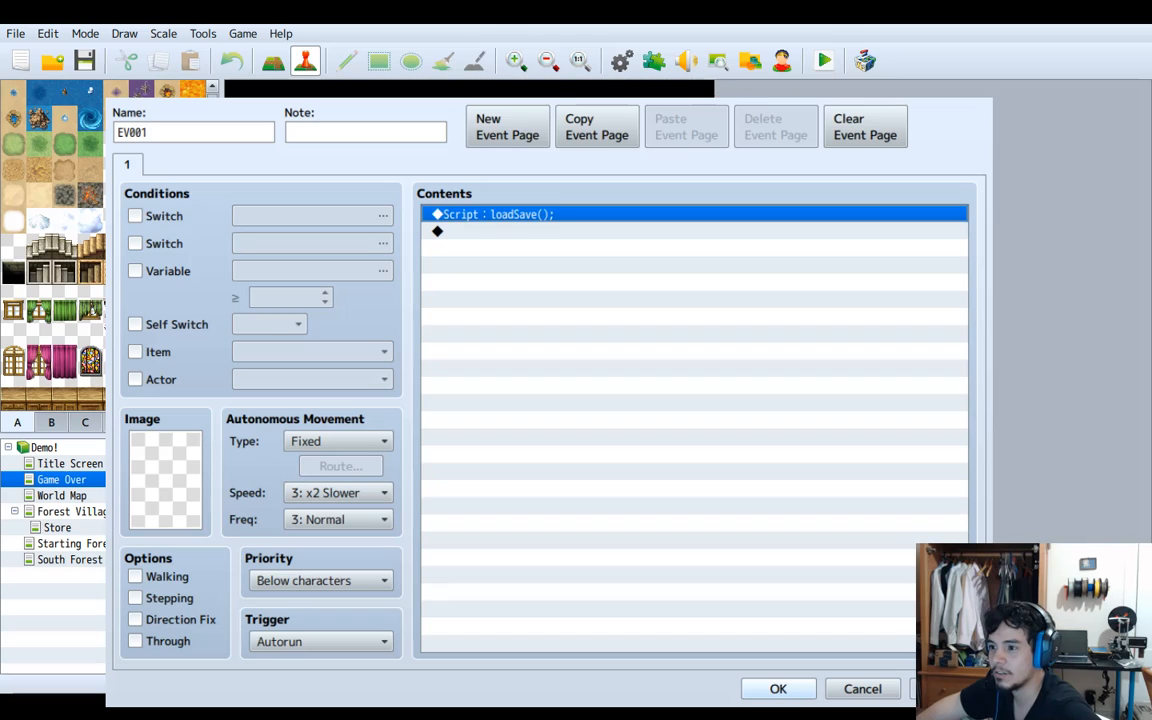
Open the Forest Village map and inspect the contents of the blue-haired character's event EV021 and the neighbouring event EV022
click(778, 689)
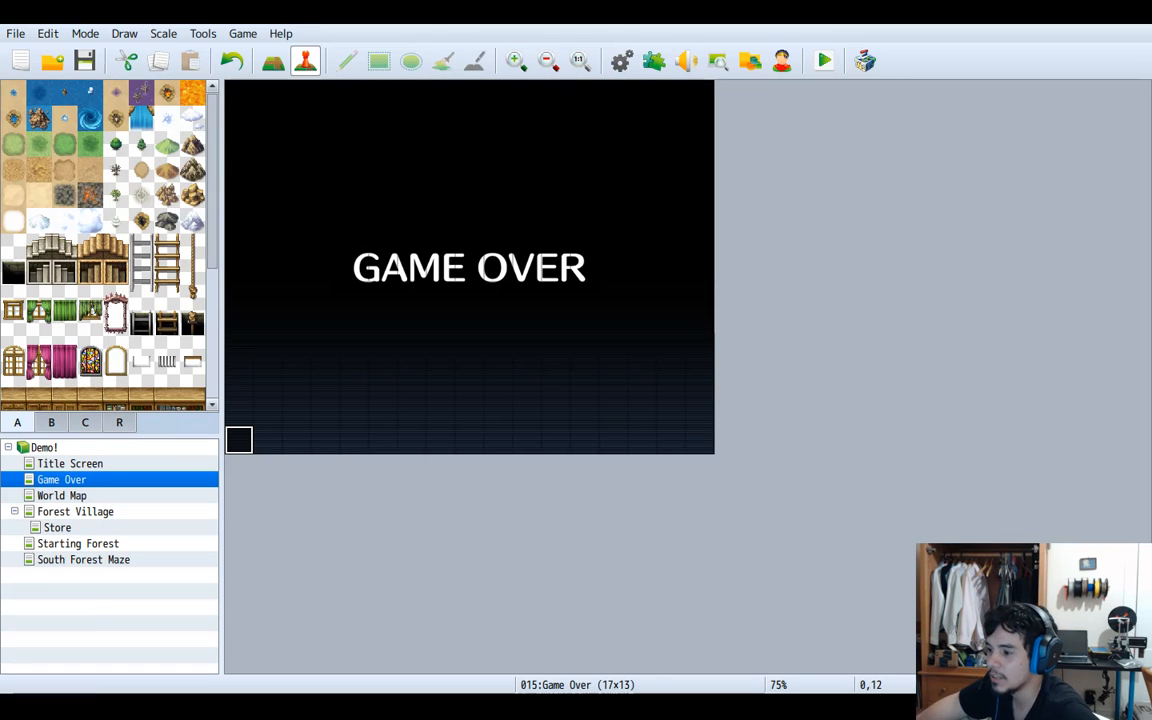
click(76, 512)
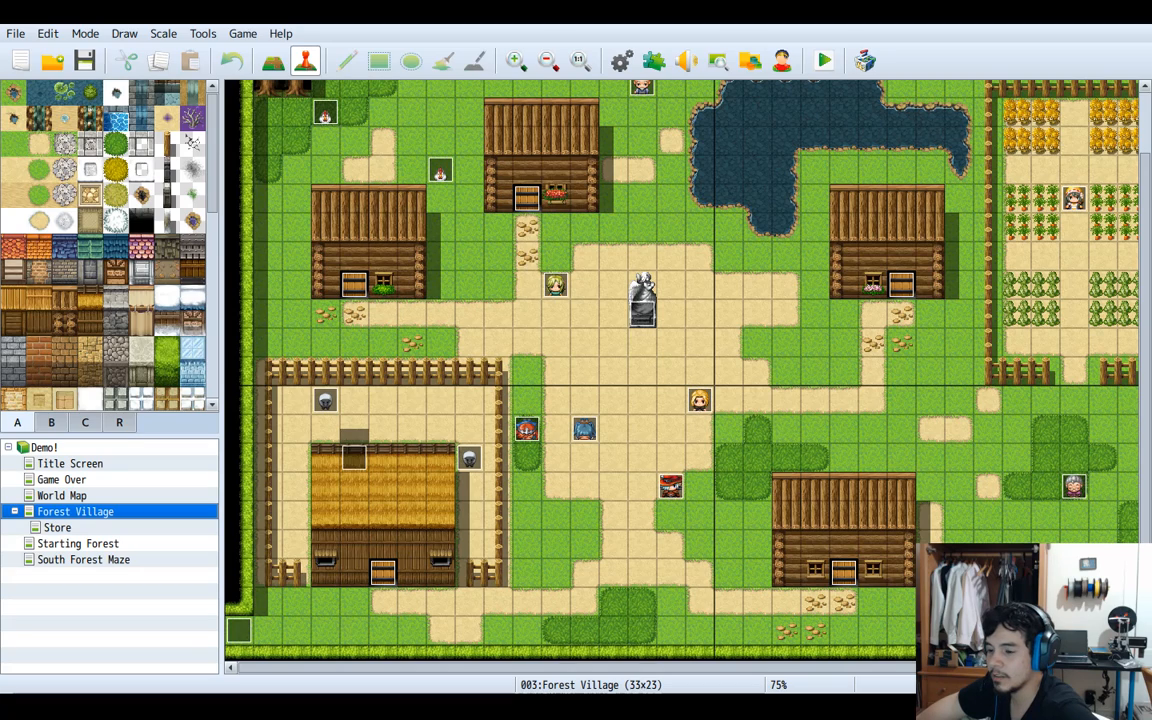
double_click(584, 428)
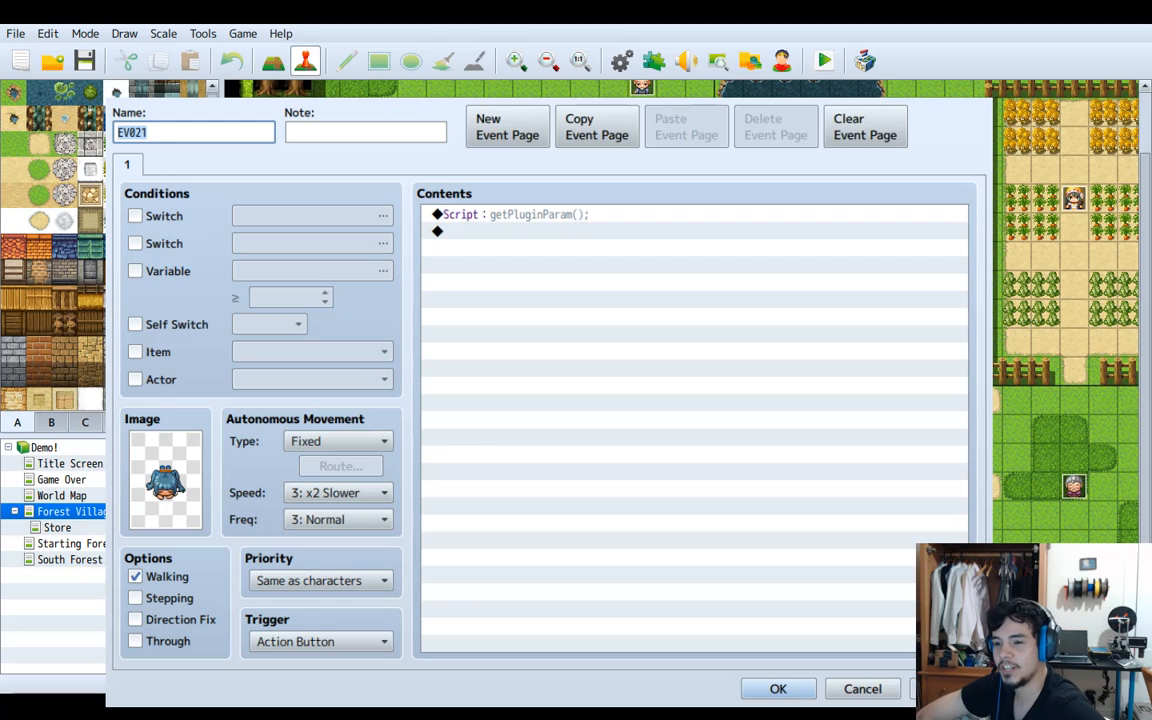
click(540, 214)
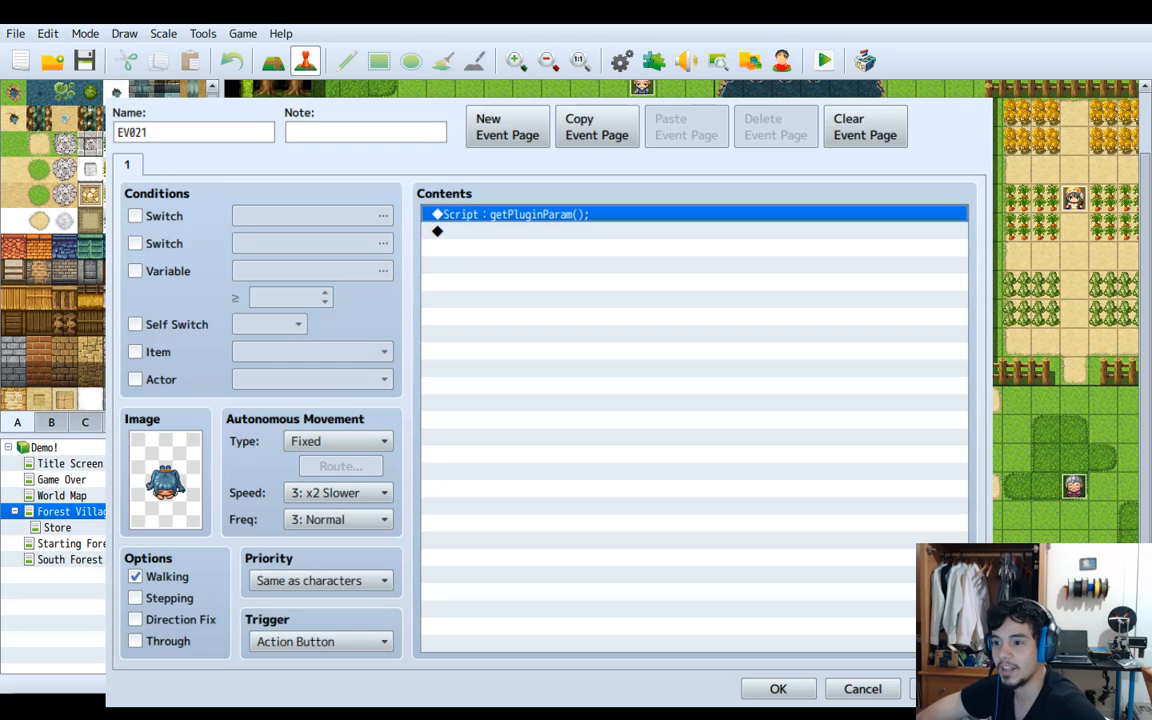
key(Escape)
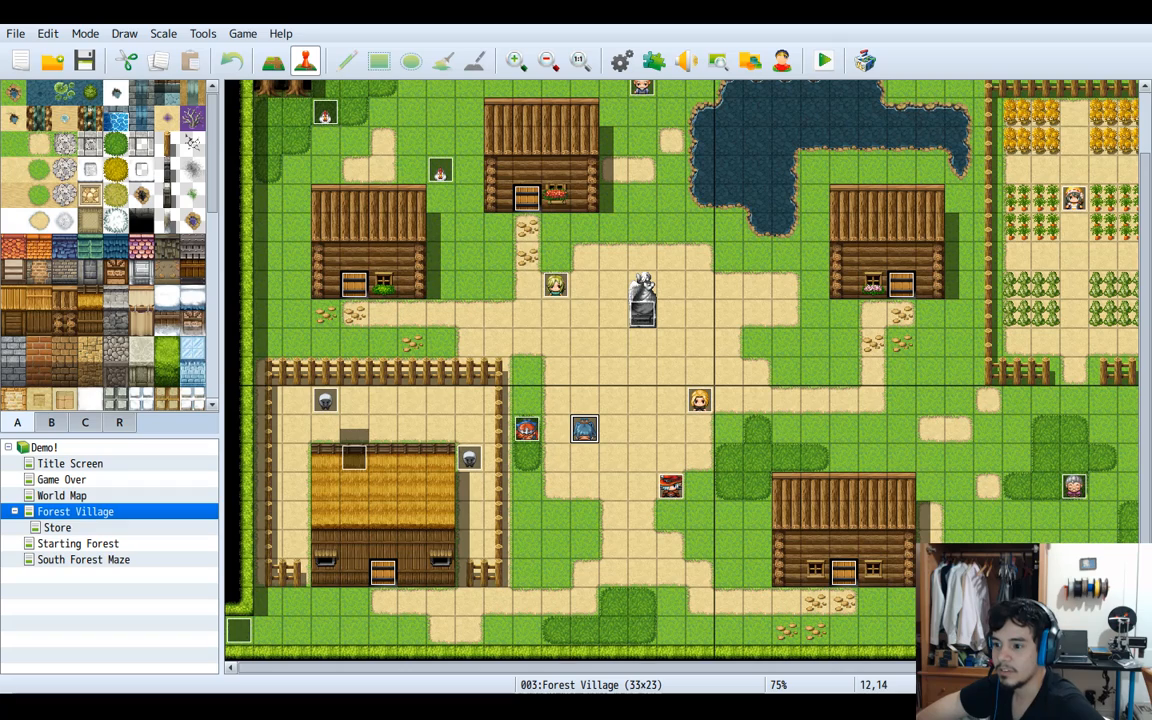
double_click(527, 429)
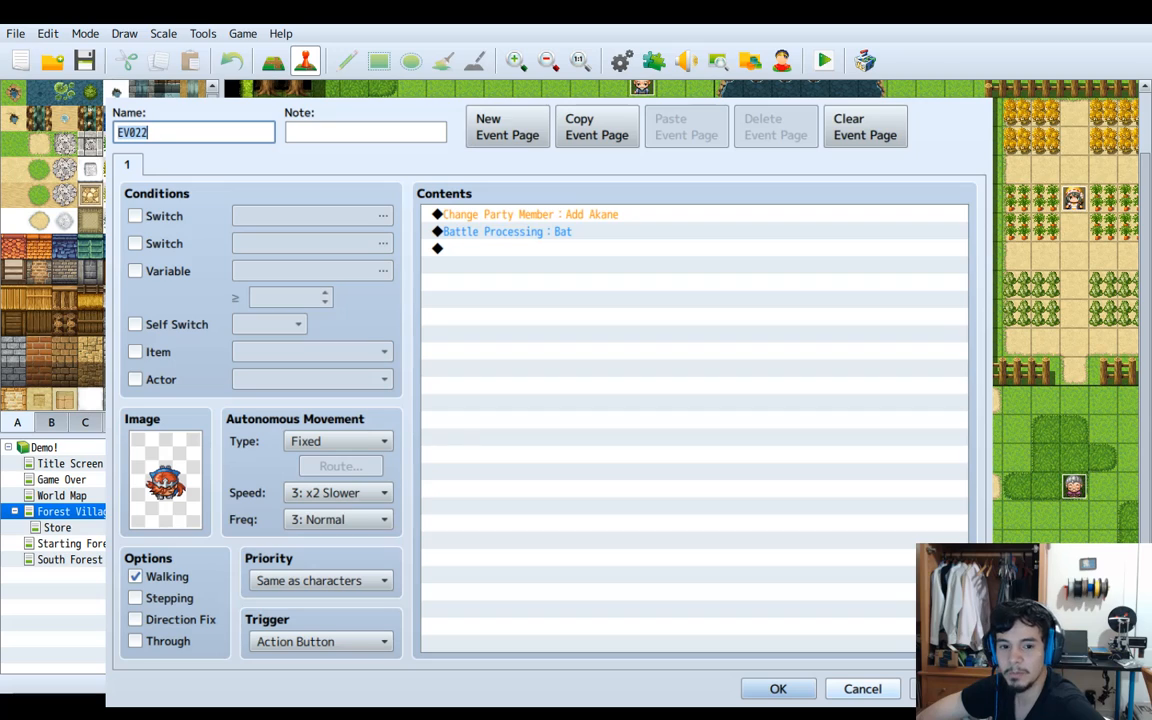
key(Escape)
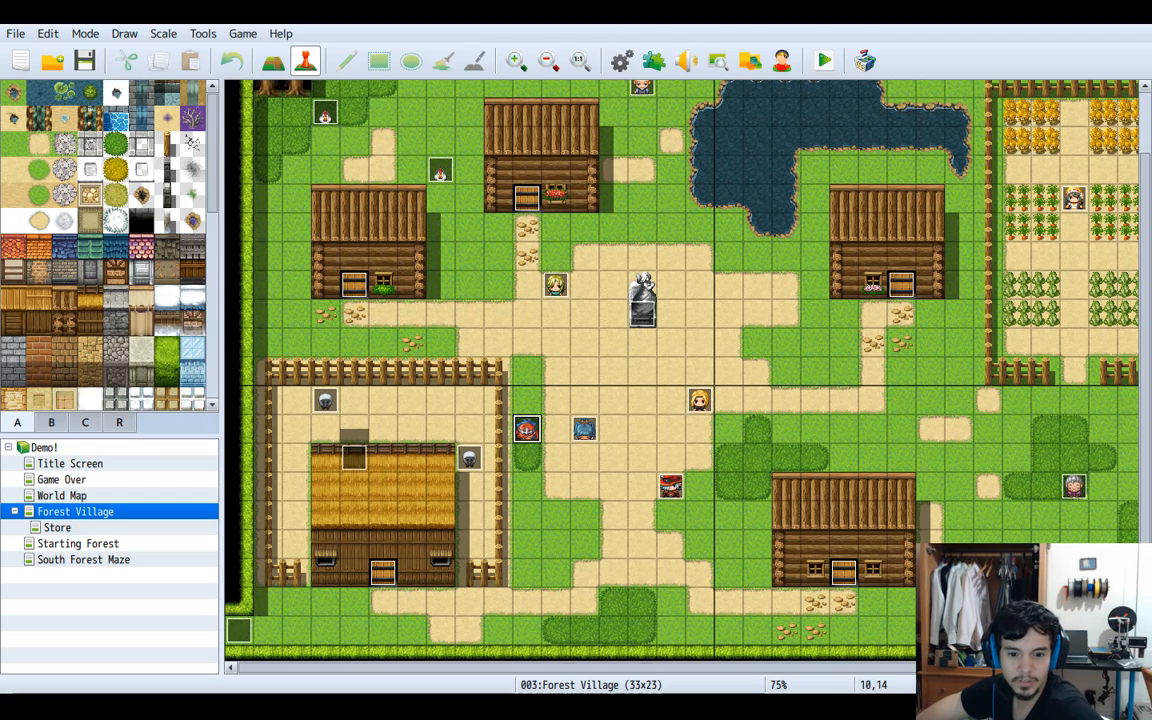
Return to the playtest, walk up to the character with event EV022 beside the fence and start the battle
key(alt+Tab)
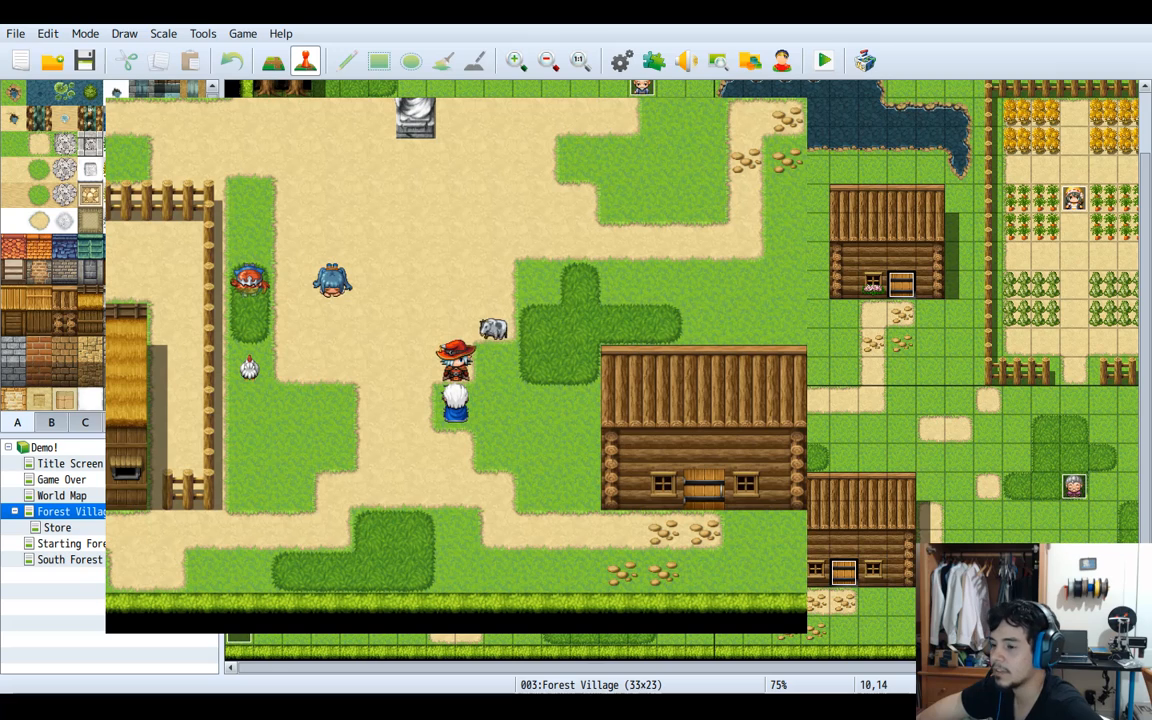
key(Left)
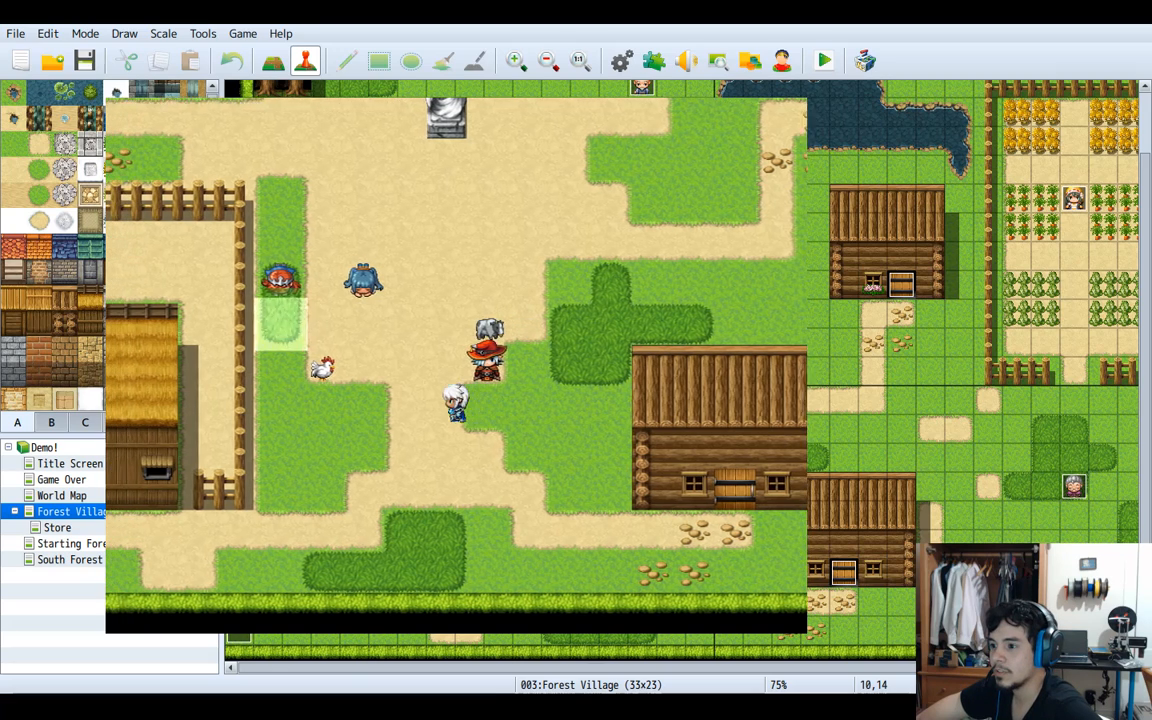
key(Up)
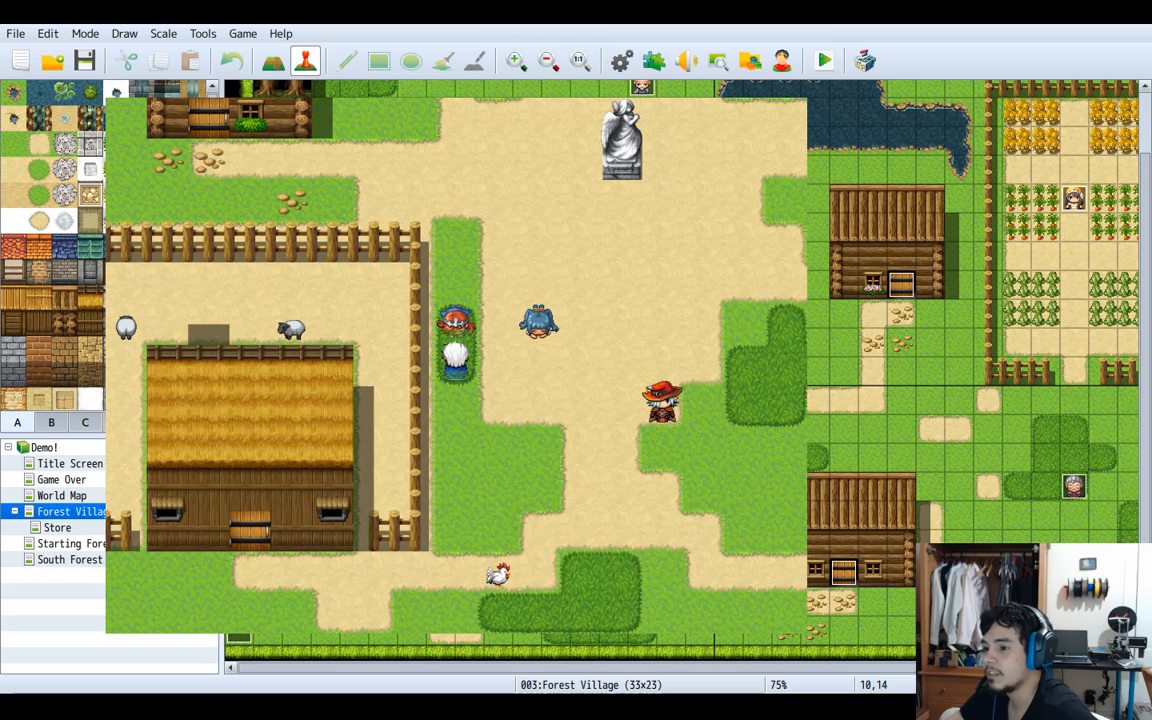
key(Return)
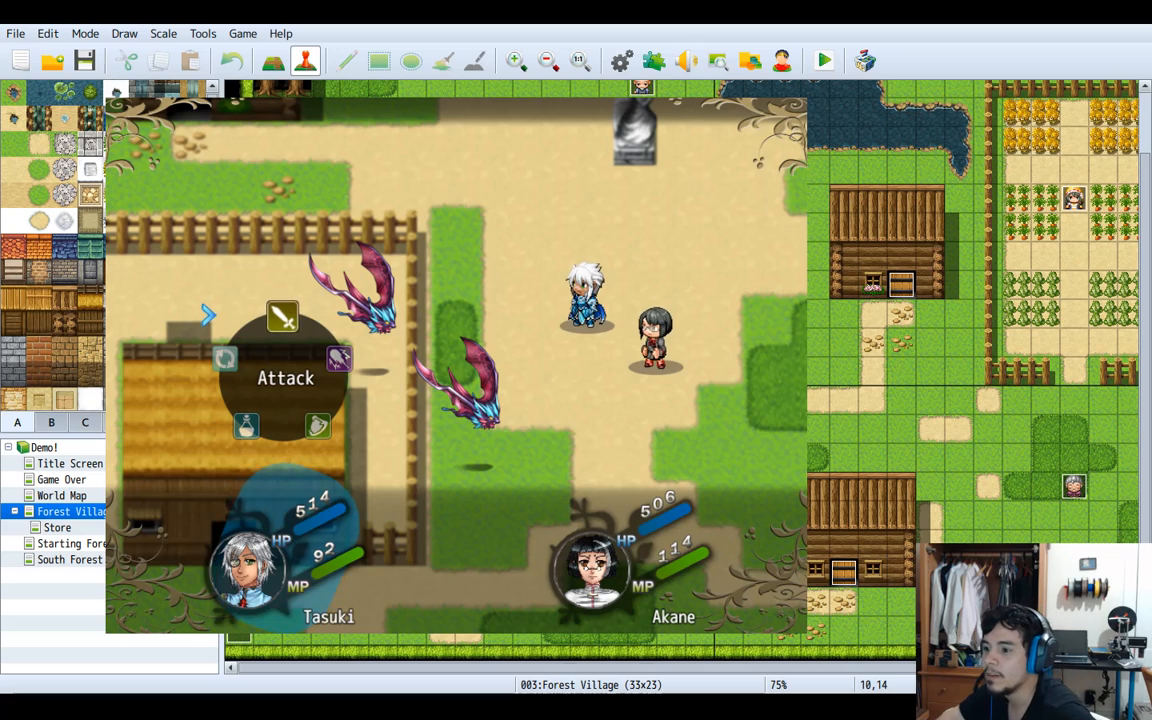
Use TEST SKILLL on all enemies with both Tasuki and Akane, and close the battle results
key(Right)
key(Return)
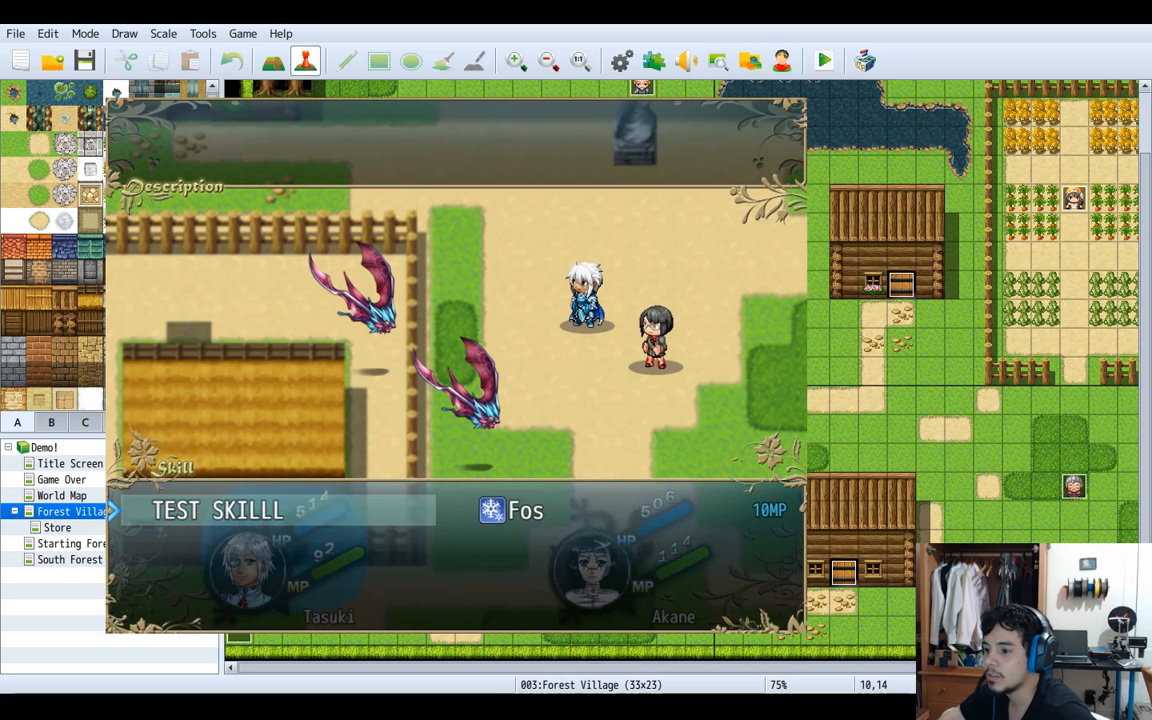
key(Return)
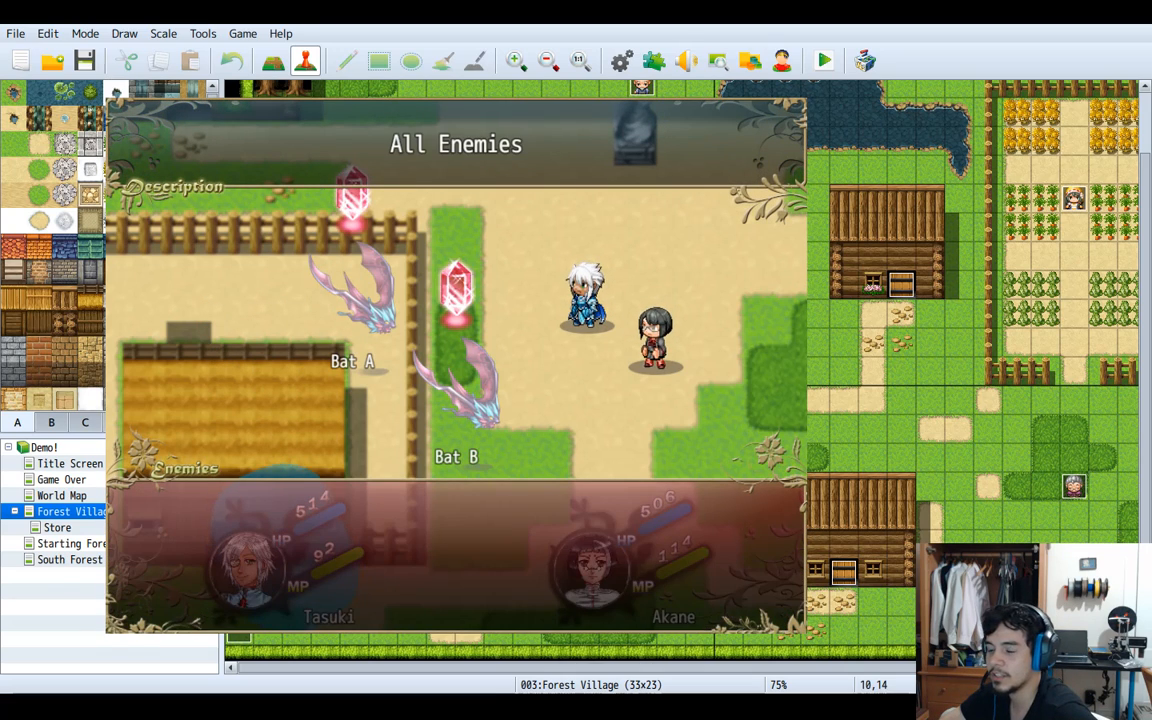
key(Return)
key(Right)
key(Return)
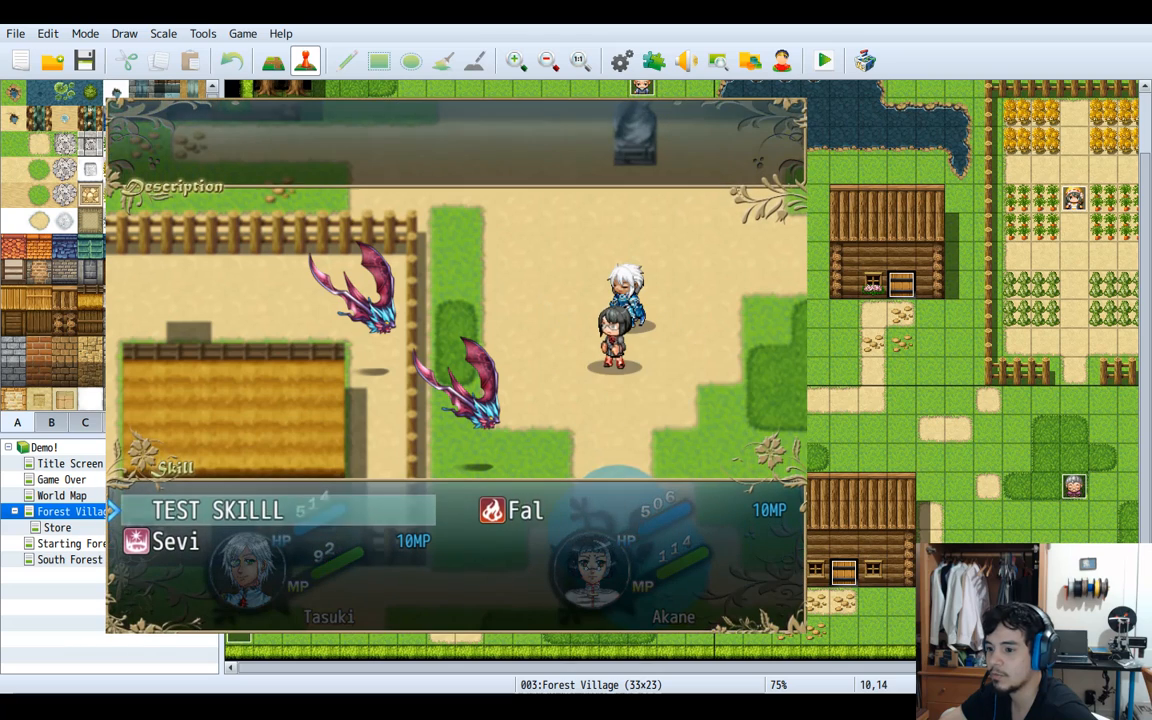
key(Return)
key(Return)
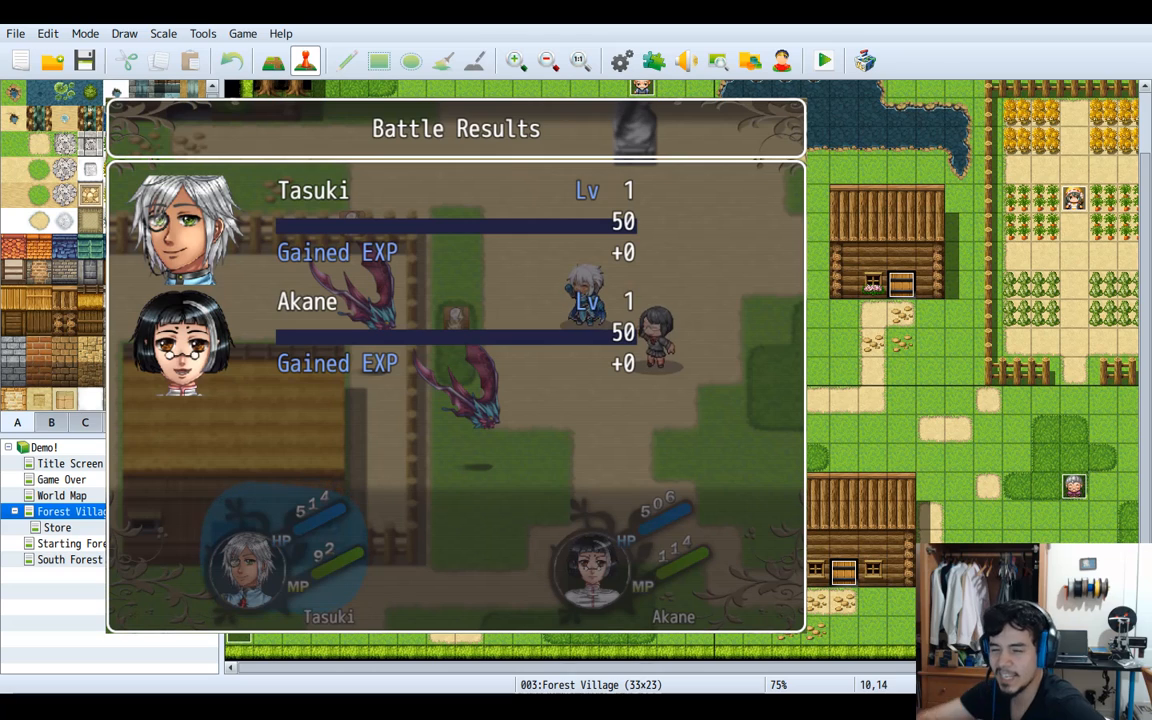
key(Return)
key(Return)
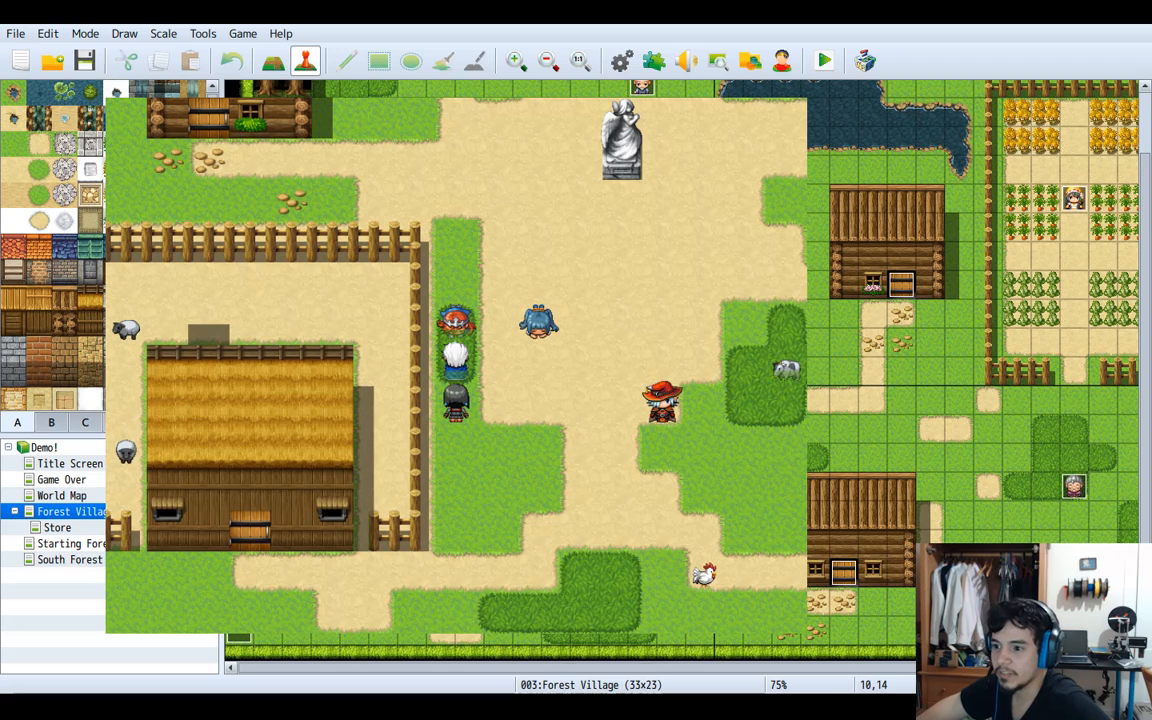
Start the bat battle again, attack Bat A with Tasuki, use TEST SKILLL with Akane and dismiss the spoils
key(Return)
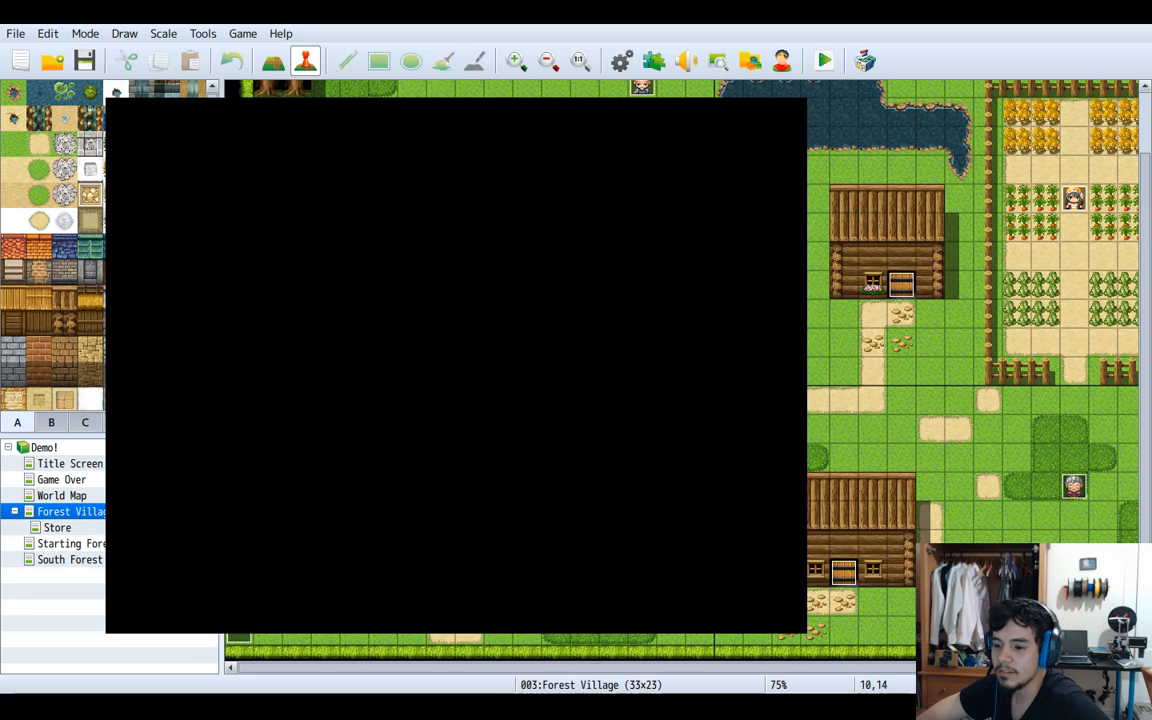
key(Return)
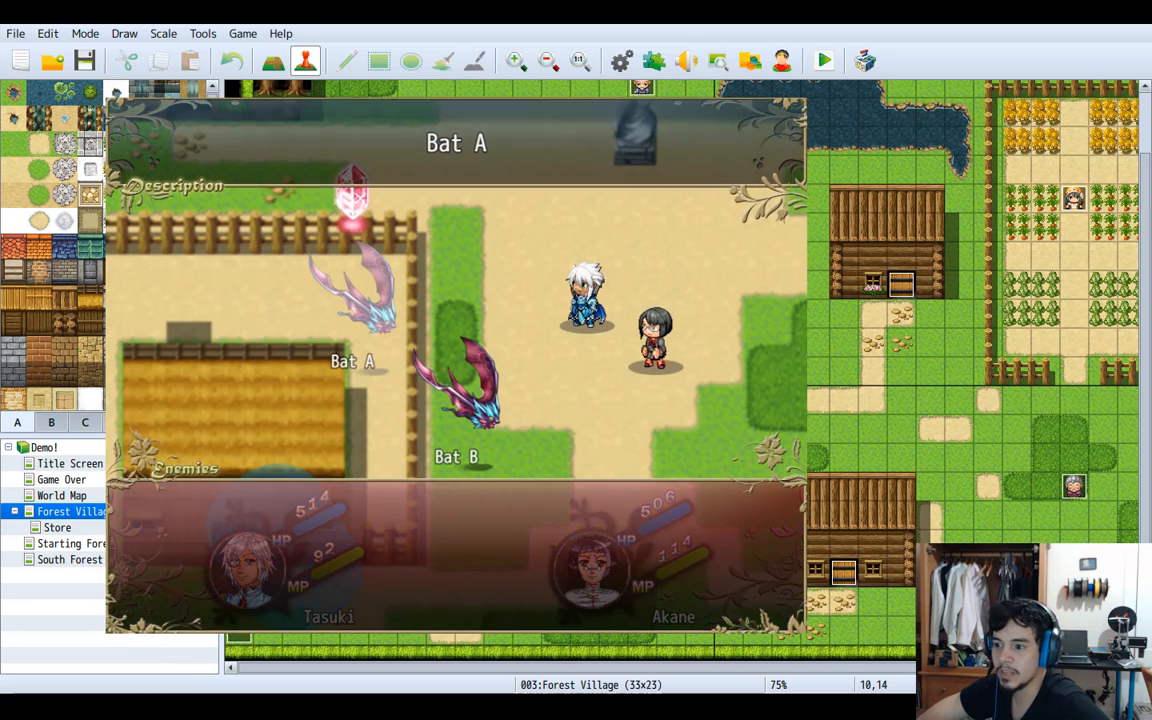
key(Return)
key(Return)
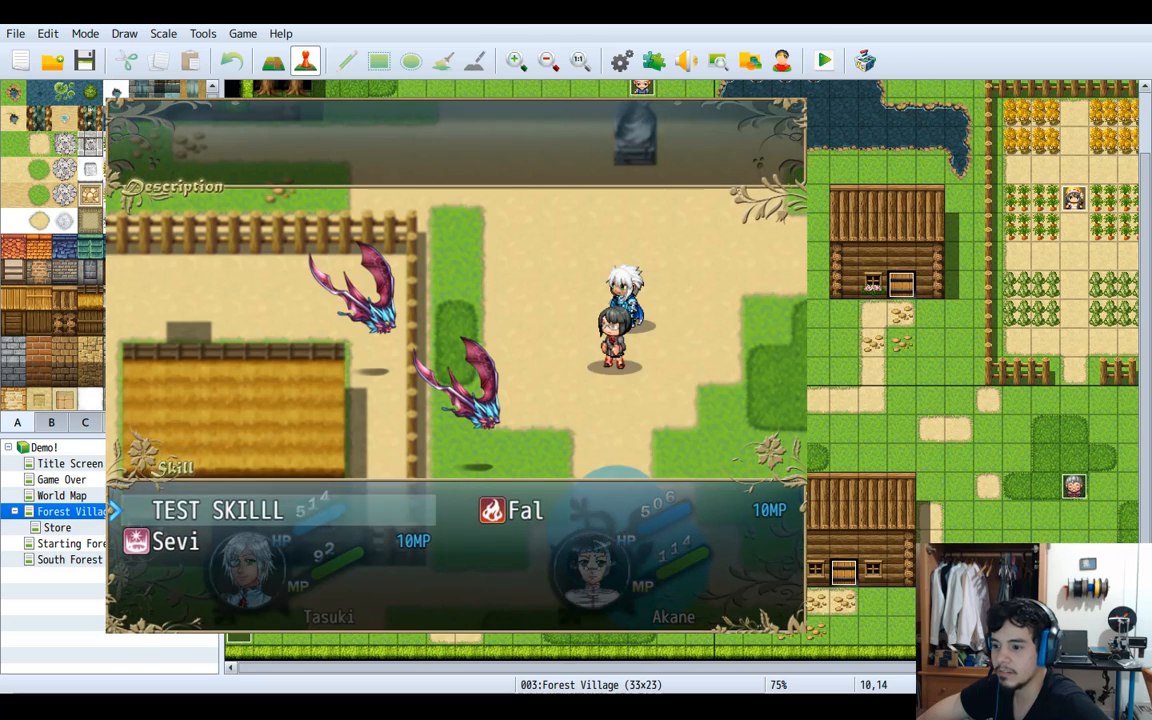
key(Return)
key(Return)
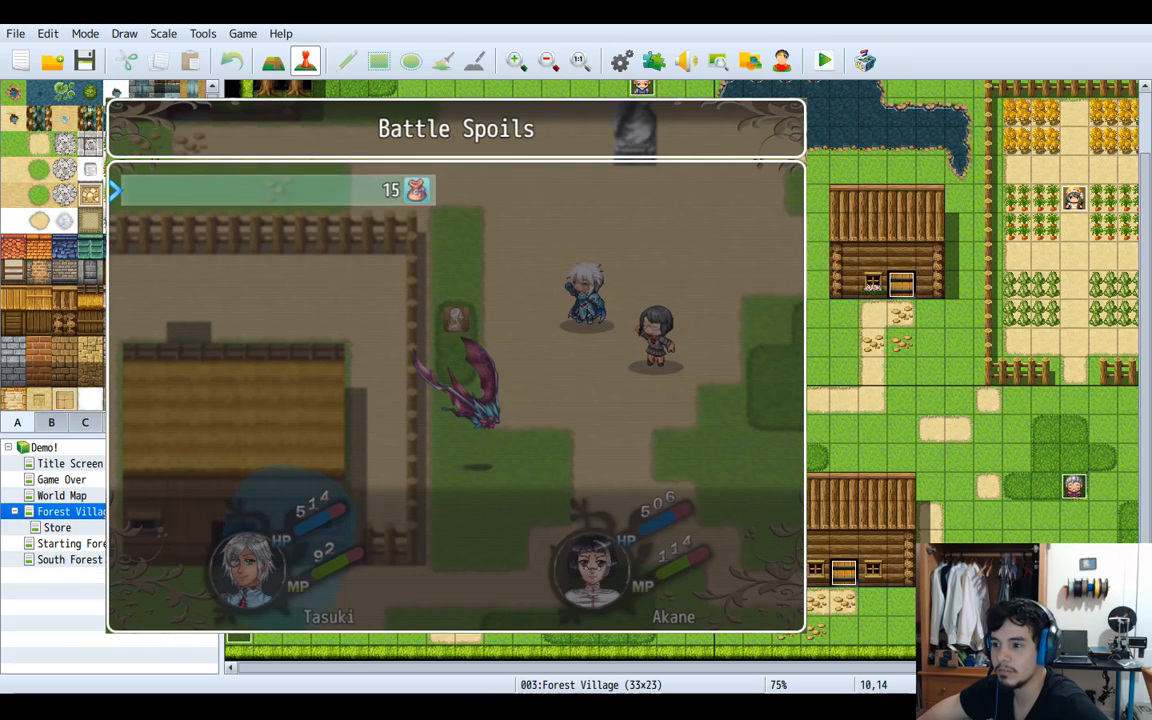
key(Return)
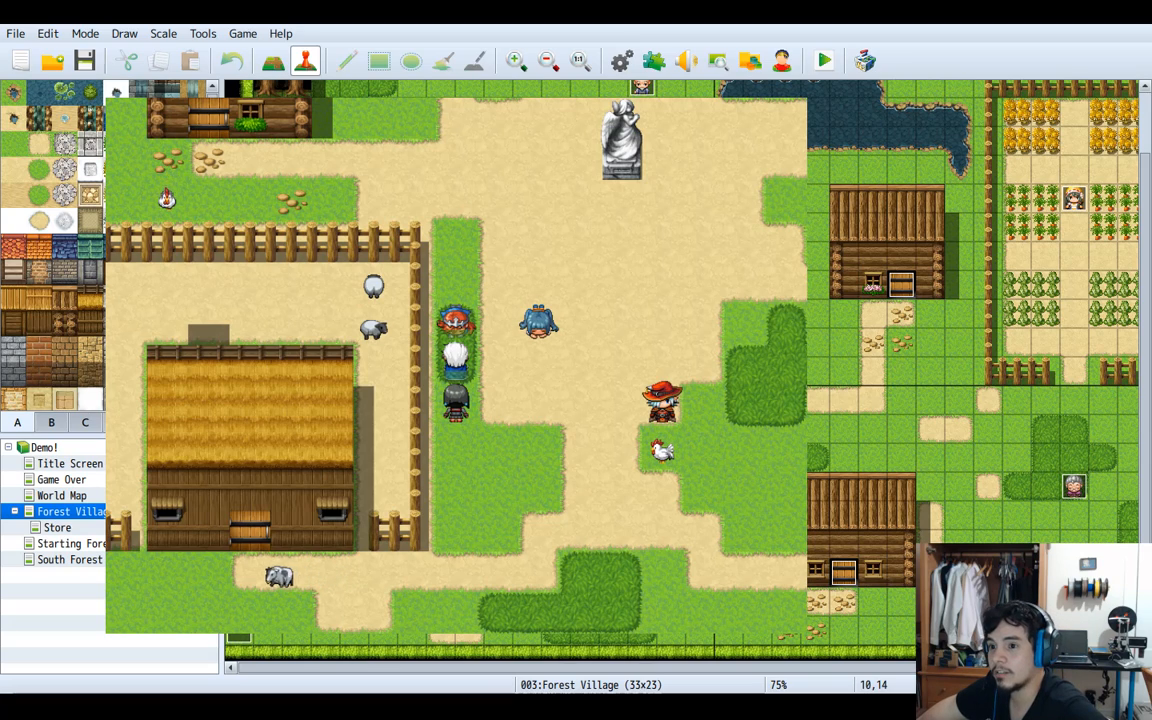
Close the playtest and review the Knockout state's settings in the database
key(alt+F4)
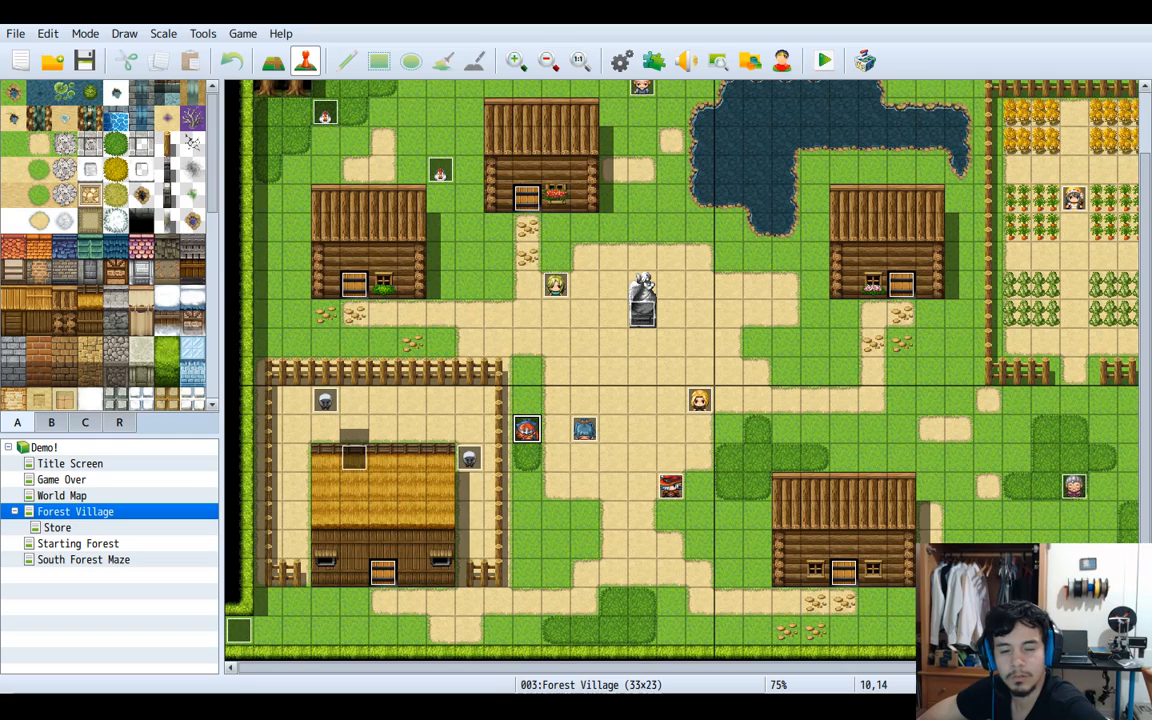
click(243, 34)
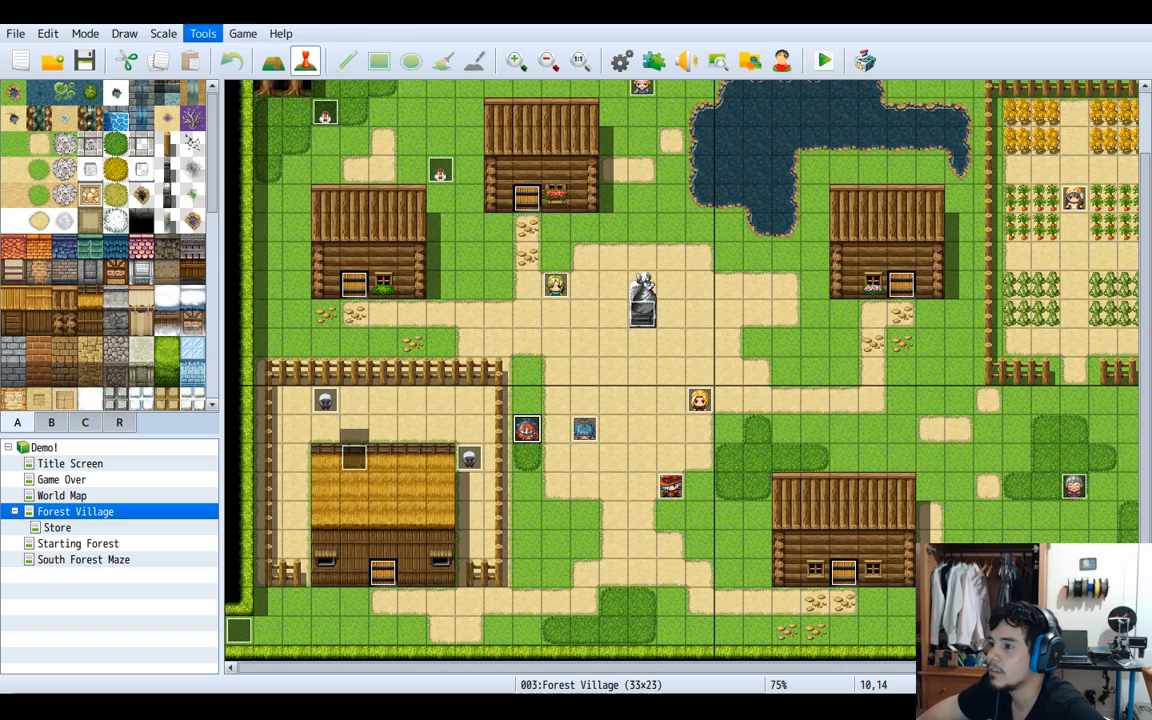
click(203, 34)
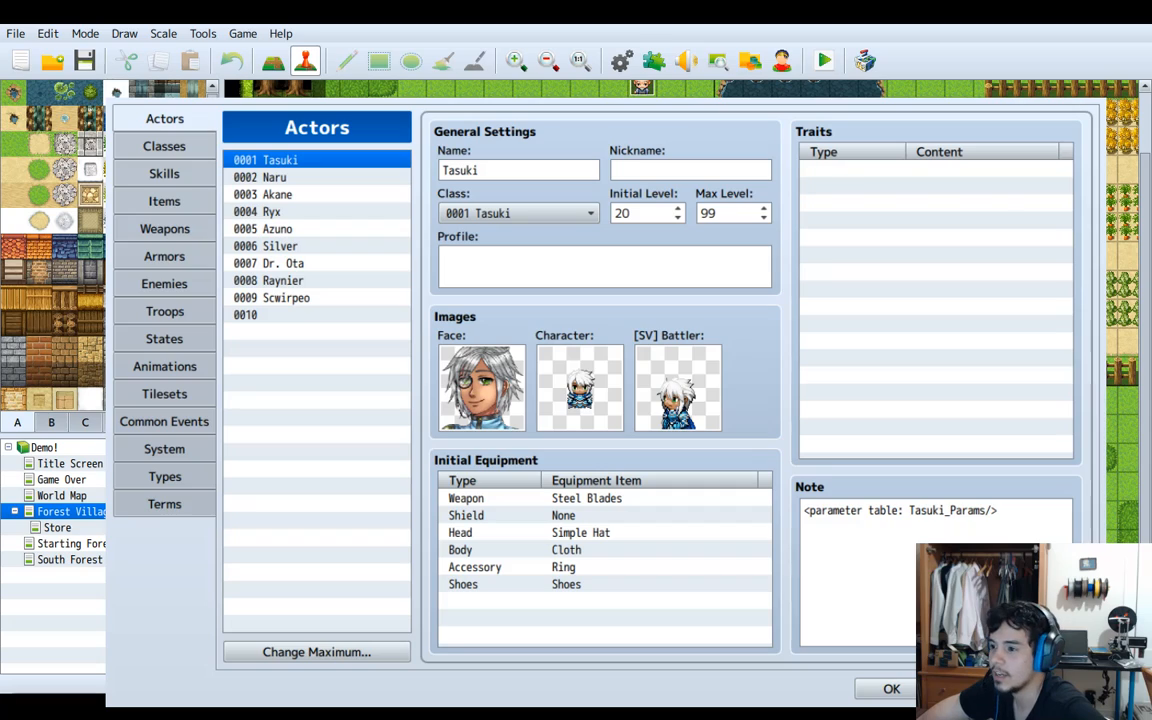
click(164, 339)
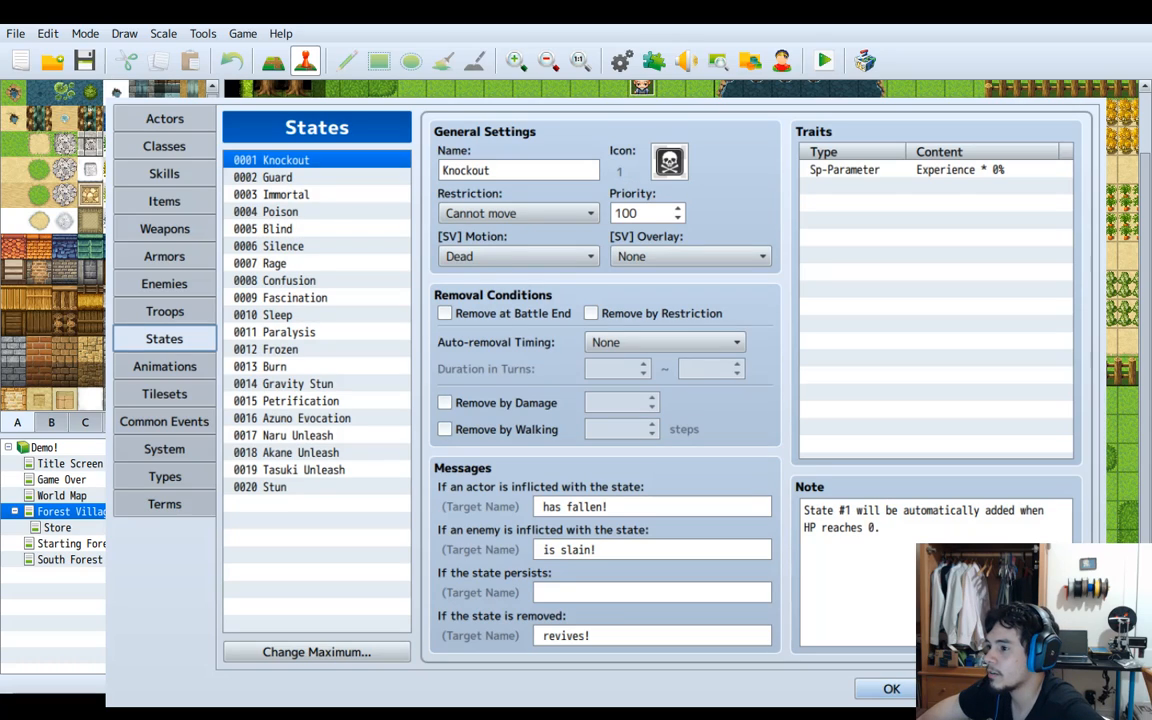
key(Escape)
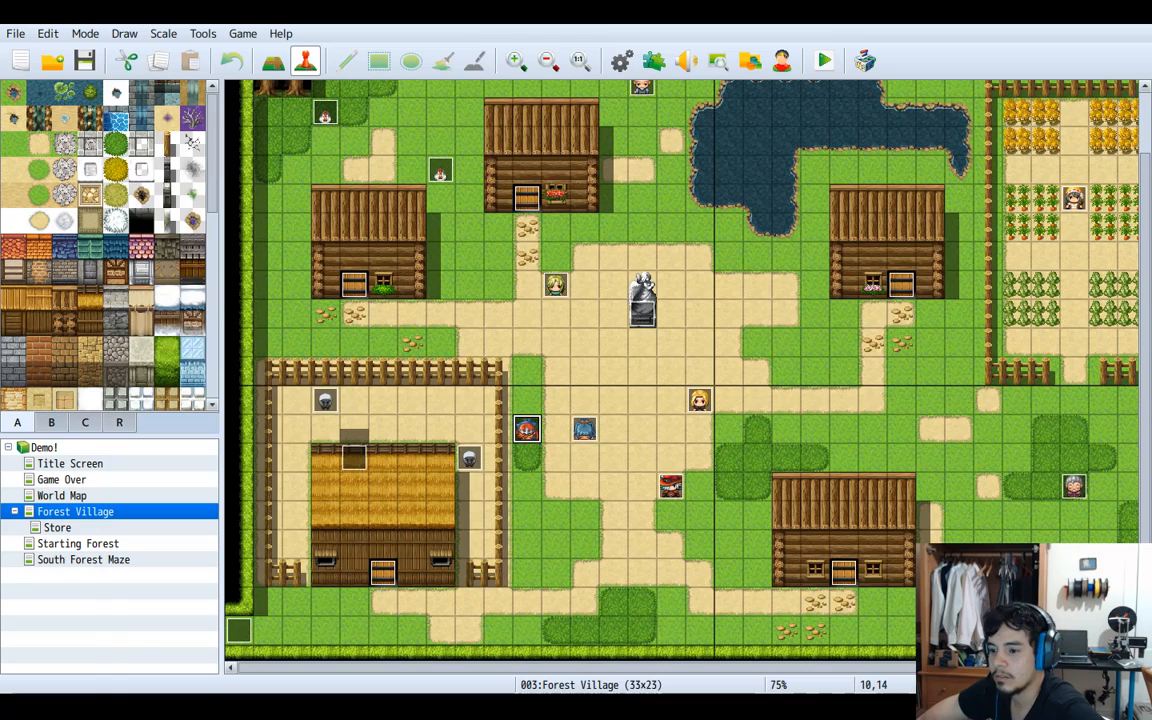
Change the Battle Processing command of event EV022 to use the test troop
double_click(527, 429)
click(540, 231)
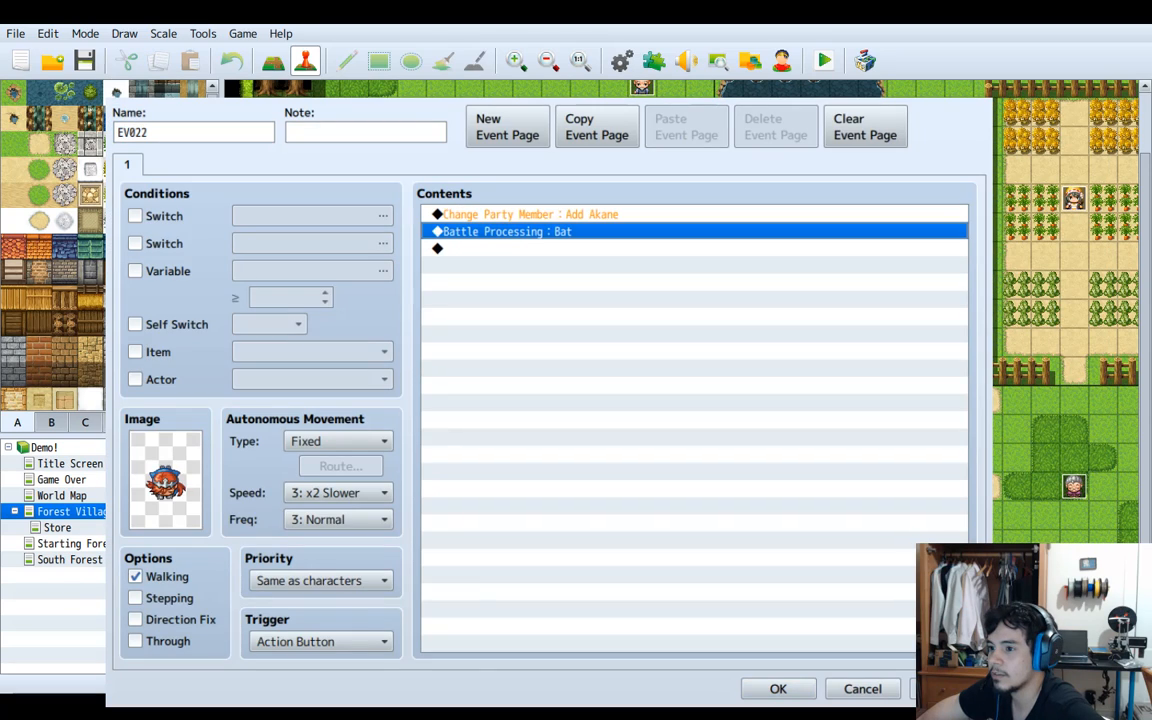
double_click(540, 231)
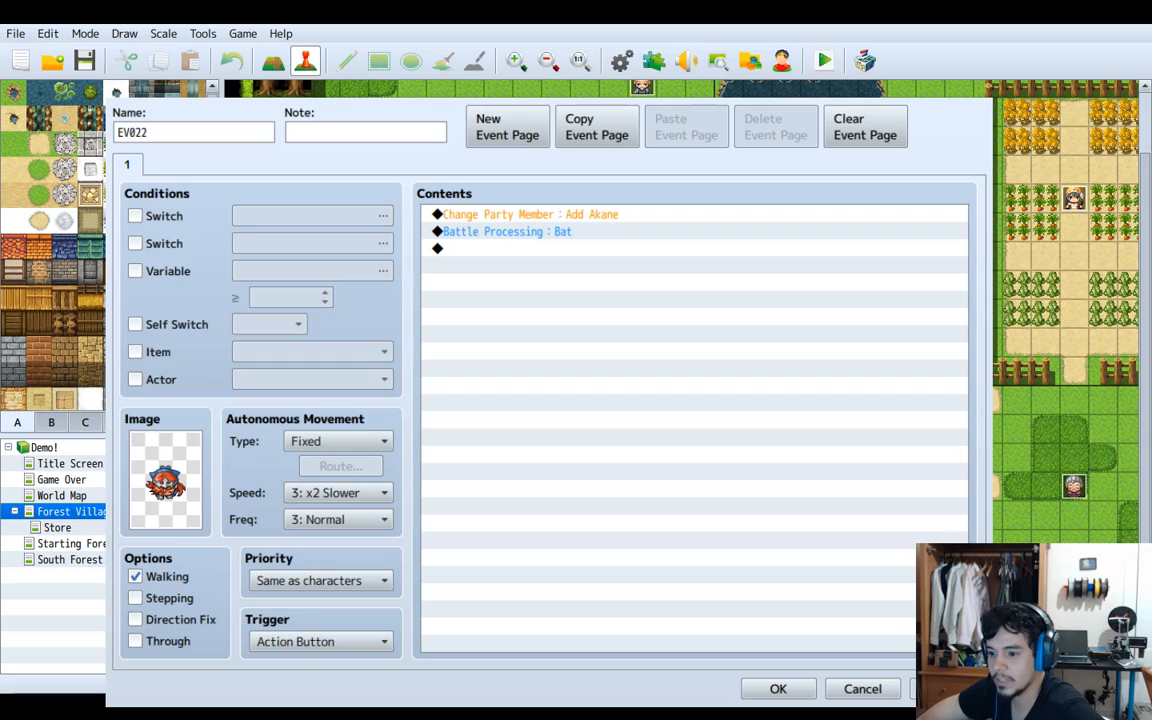
key(Return)
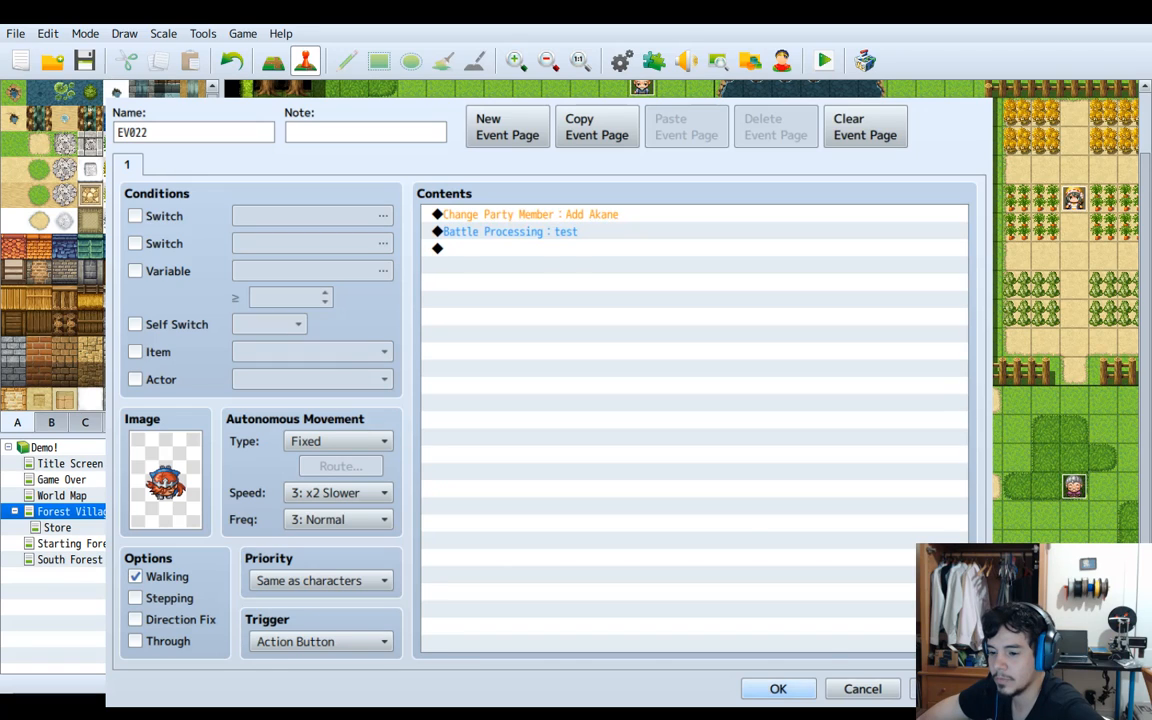
click(778, 688)
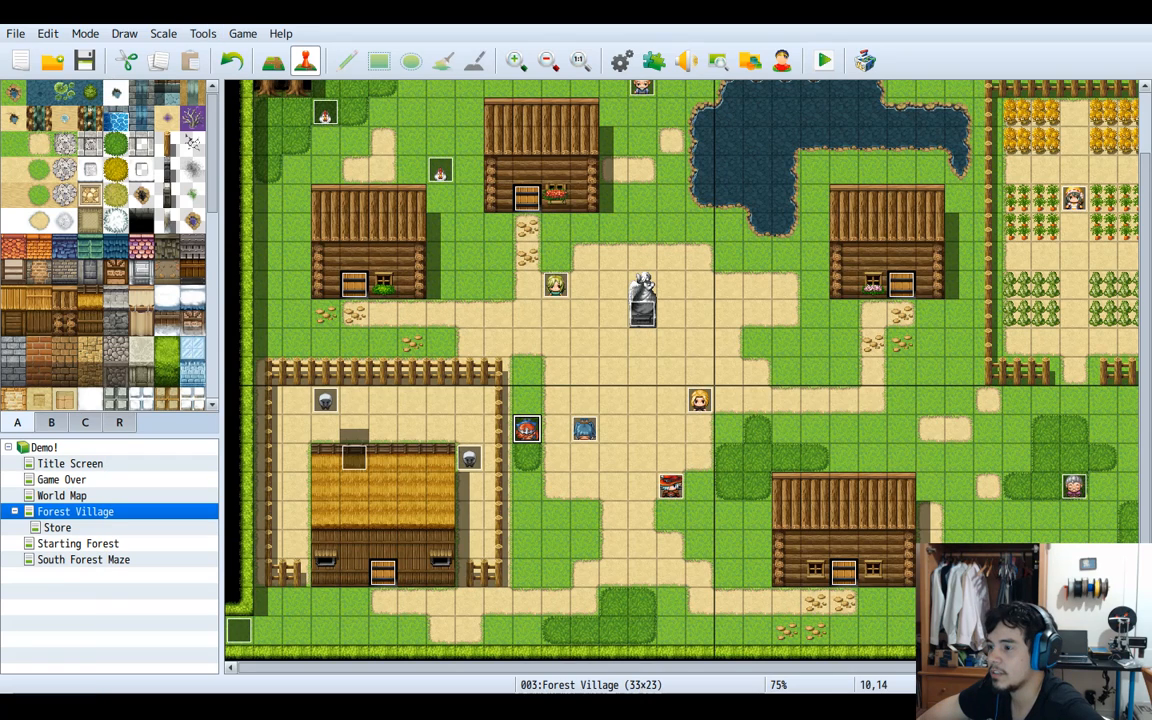
Inspect the test enemy's stats and action pattern in the database
key(F9)
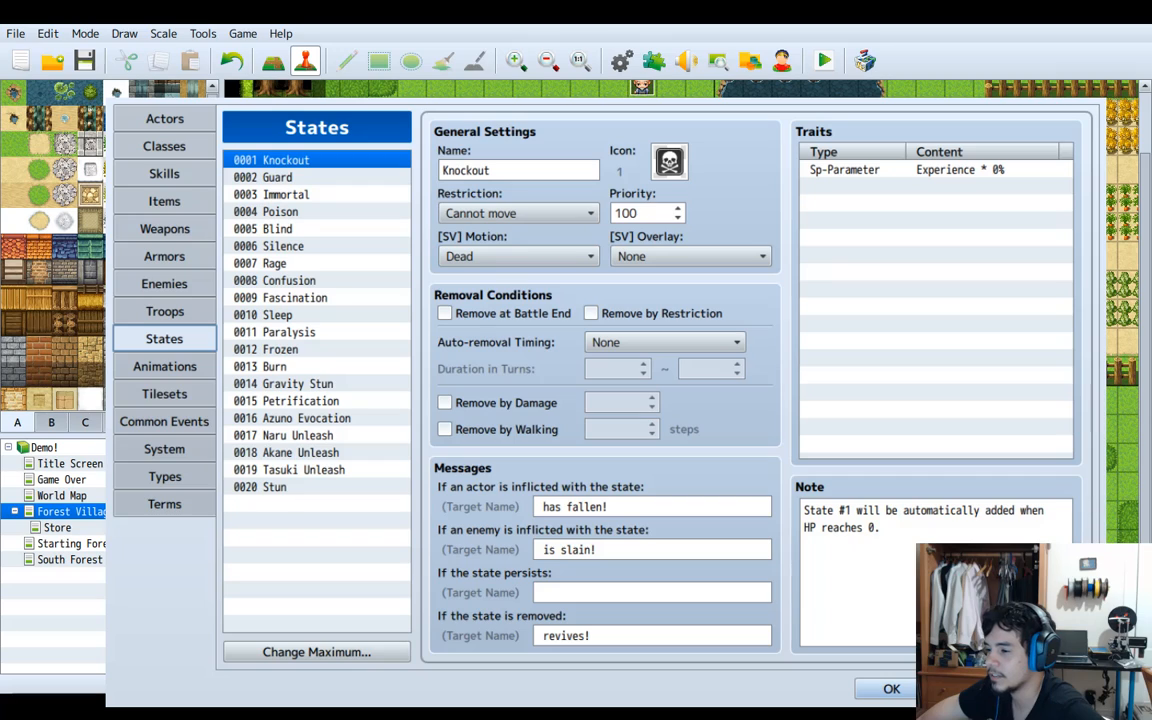
click(164, 311)
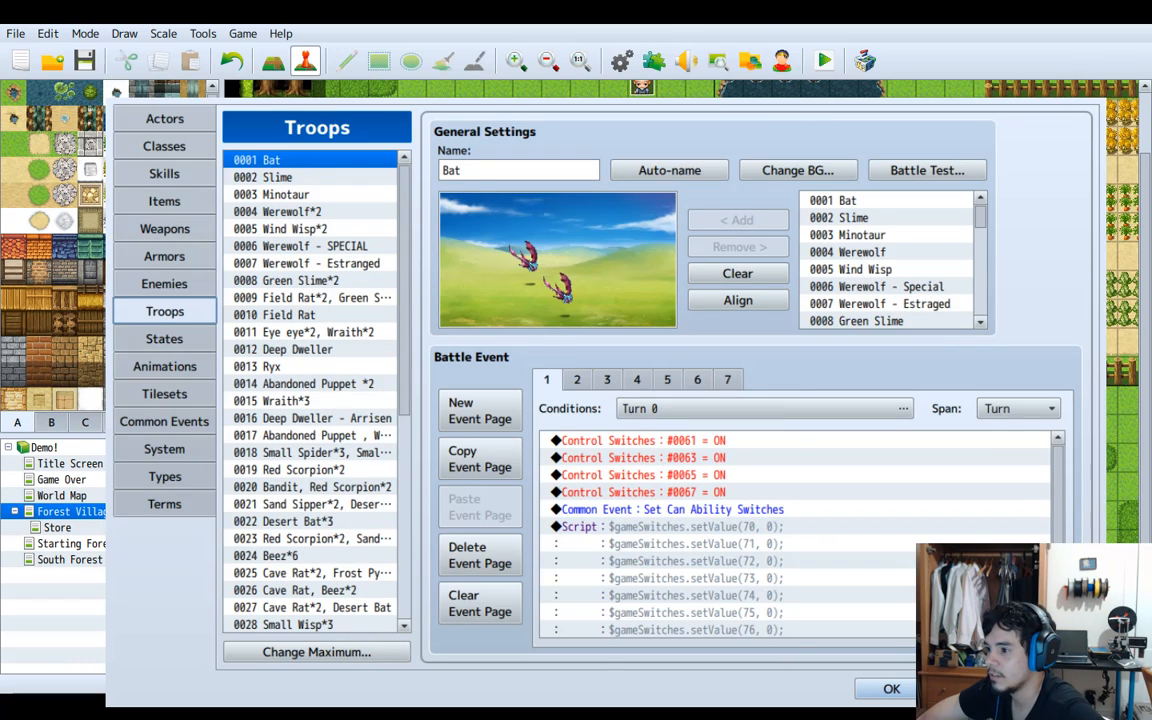
click(164, 339)
click(164, 283)
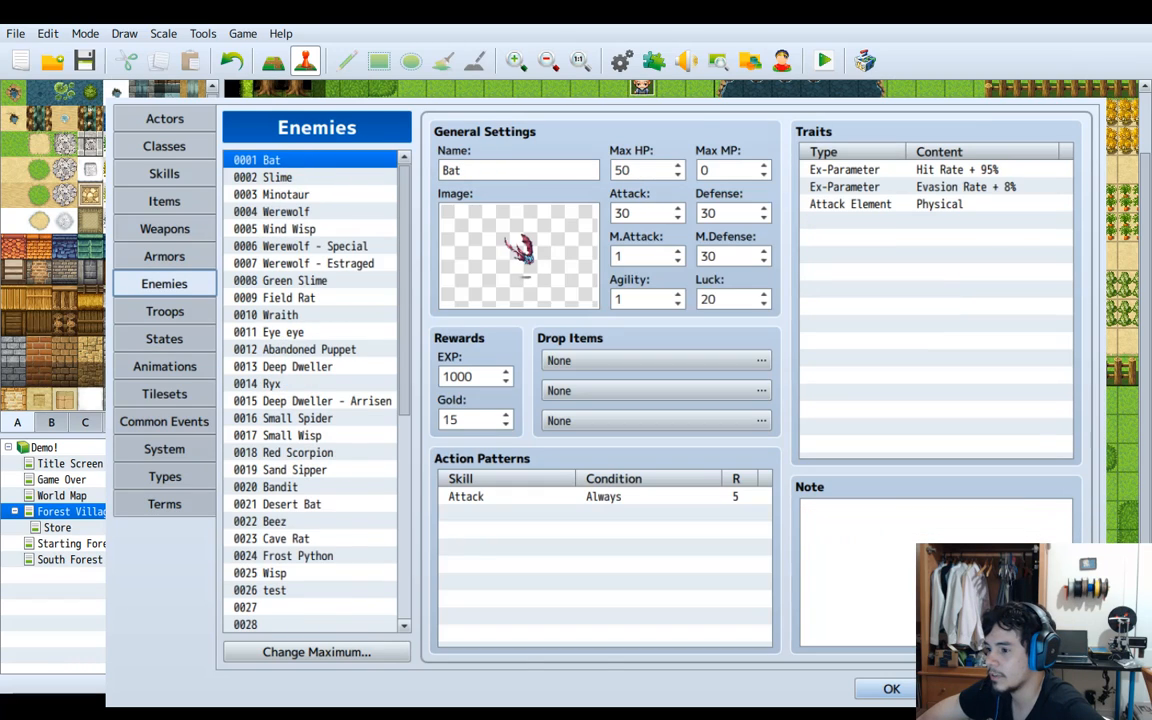
click(274, 590)
click(508, 497)
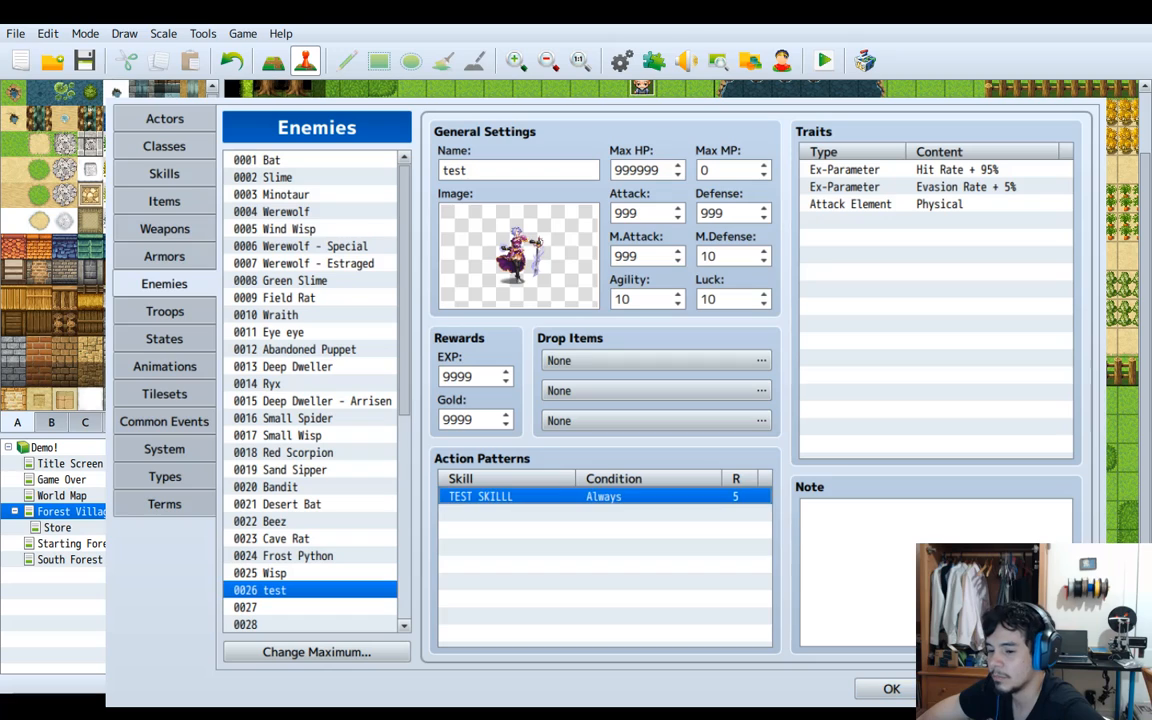
key(Escape)
Save the game changes, start a playtest, load the saved file and trigger the test troop battle event
click(824, 61)
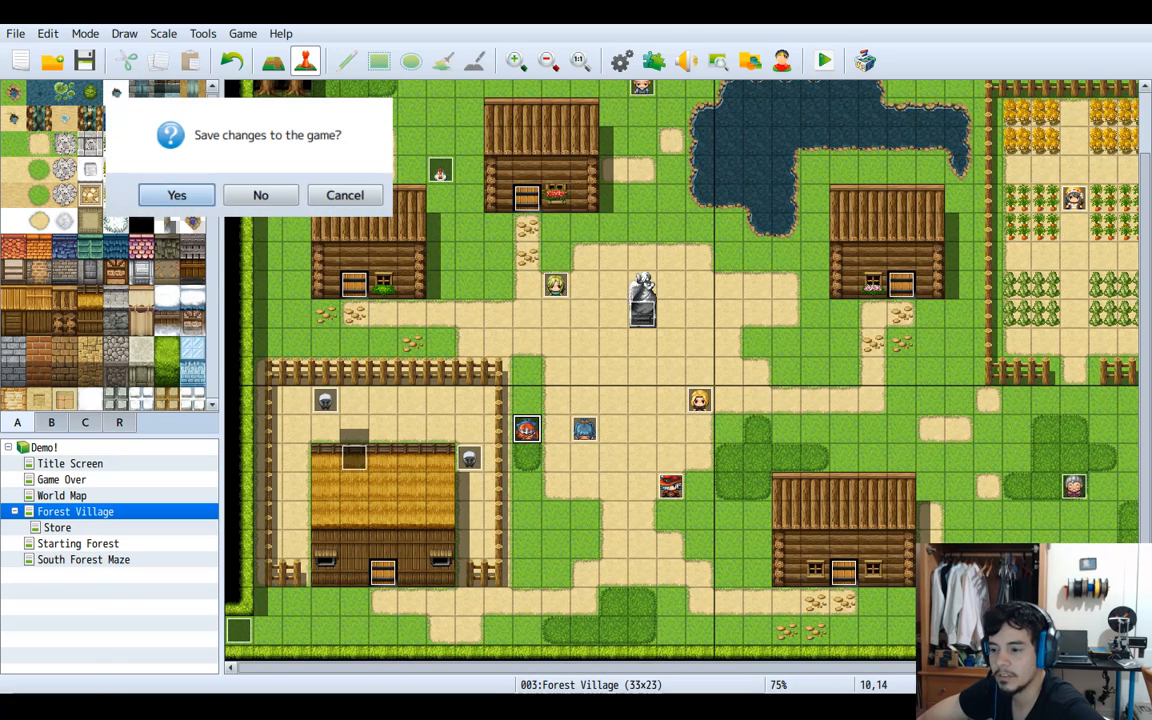
click(177, 195)
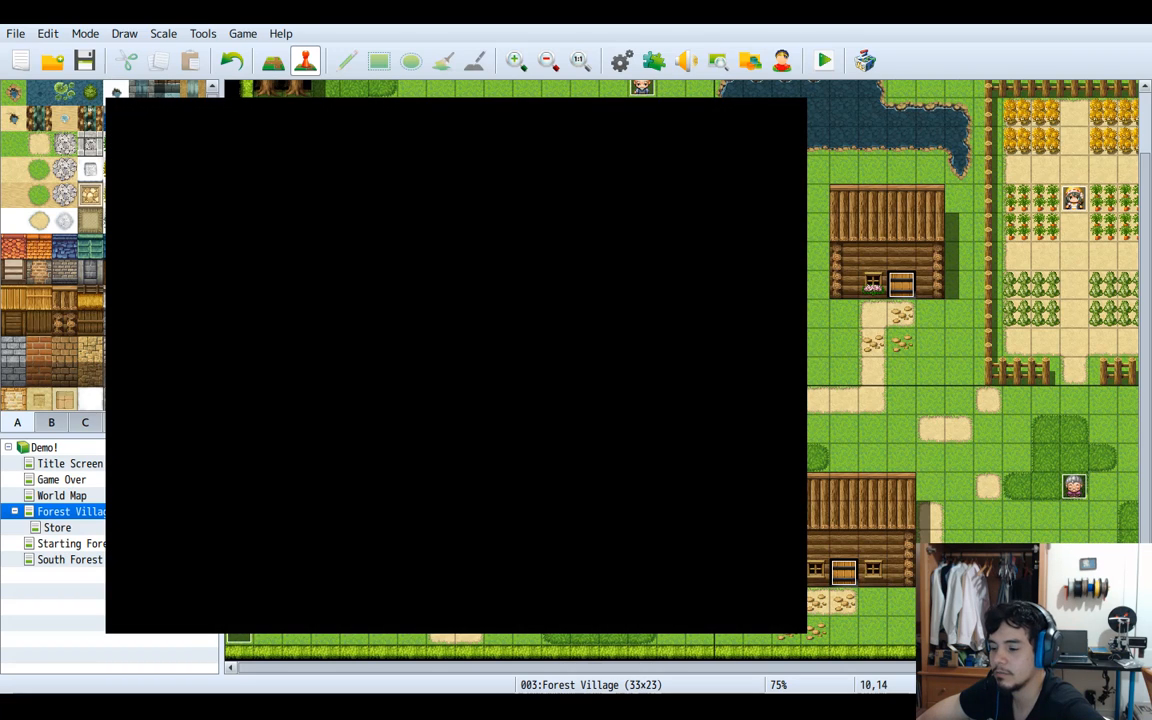
key(Return)
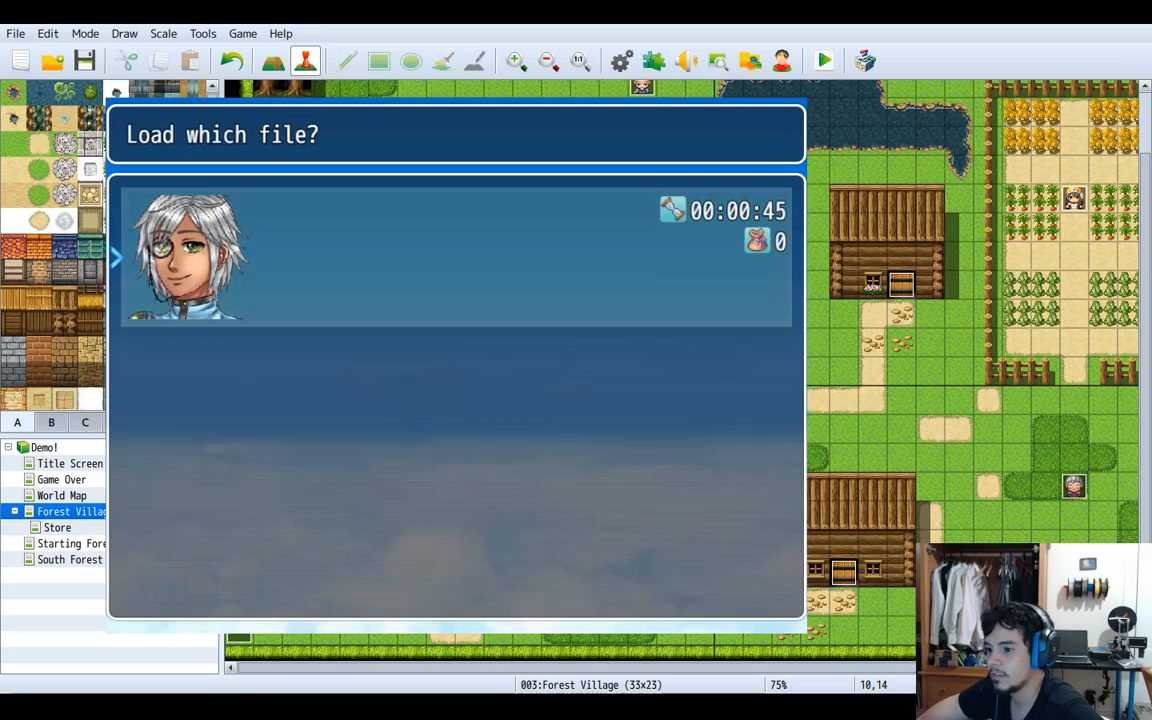
key(Return)
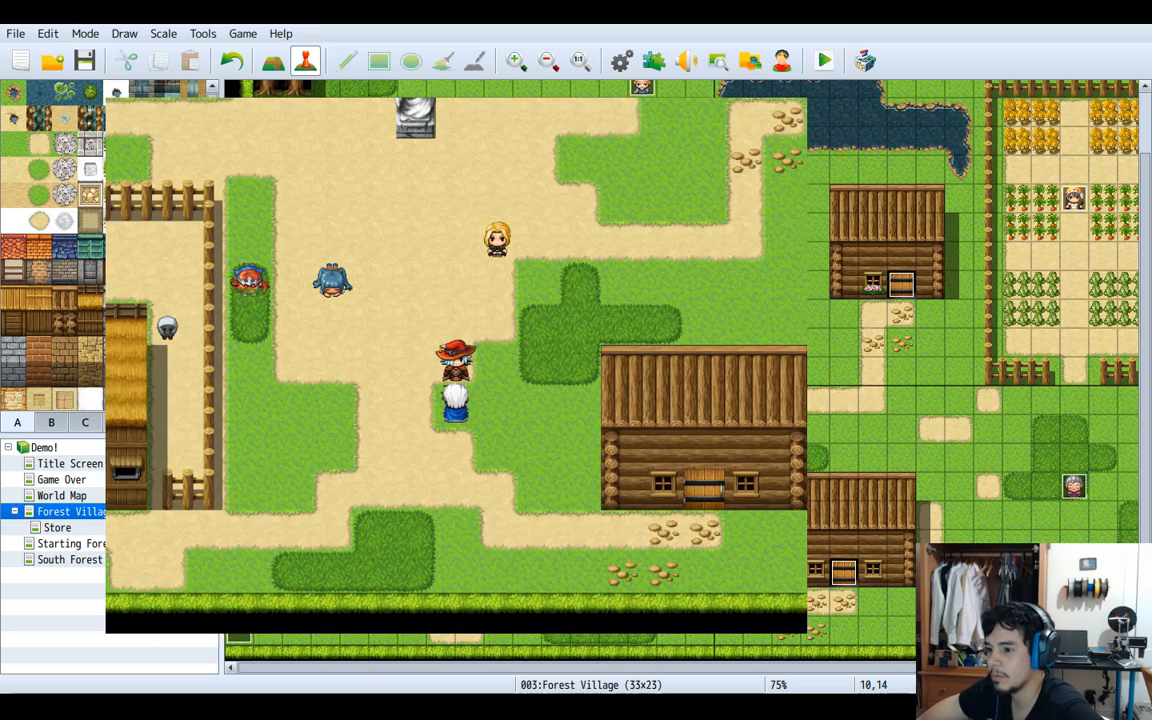
click(242, 281)
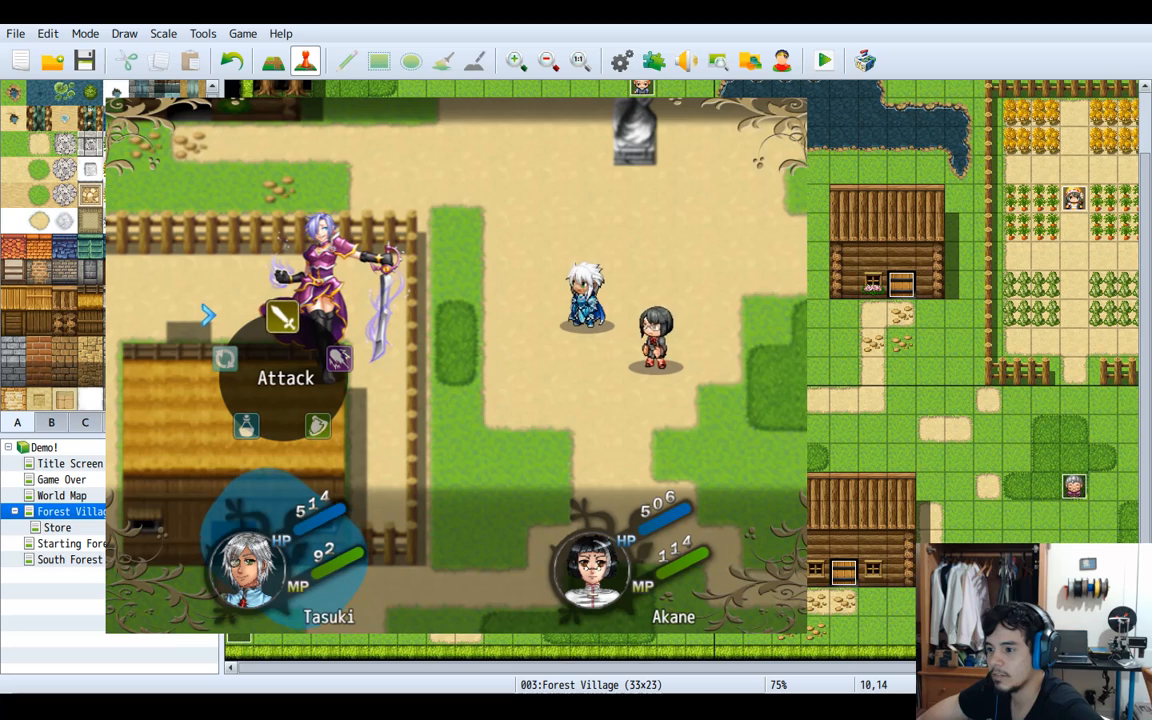
Choose Tasuki's and Akane's battle commands against the test enemy and play the turn out
key(Right)
key(Right)
key(Return)
key(Right)
key(Right)
key(Return)
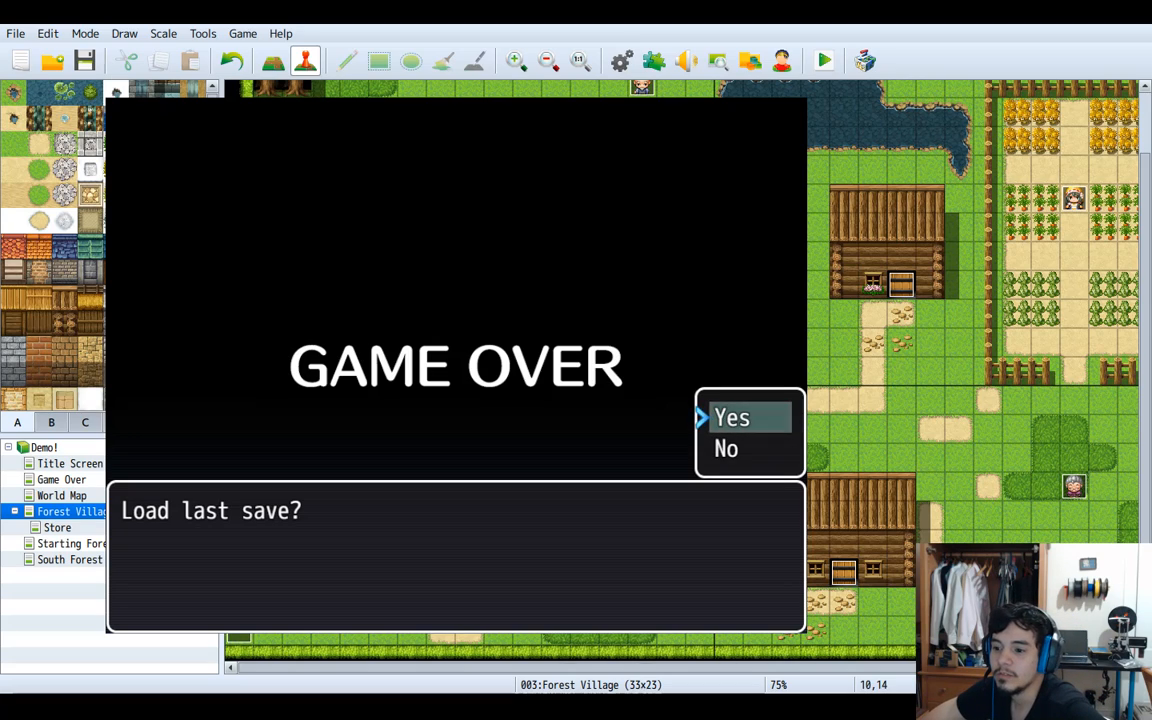
Decline loading the last save on the Game Over screen and close the playtest
key(Down)
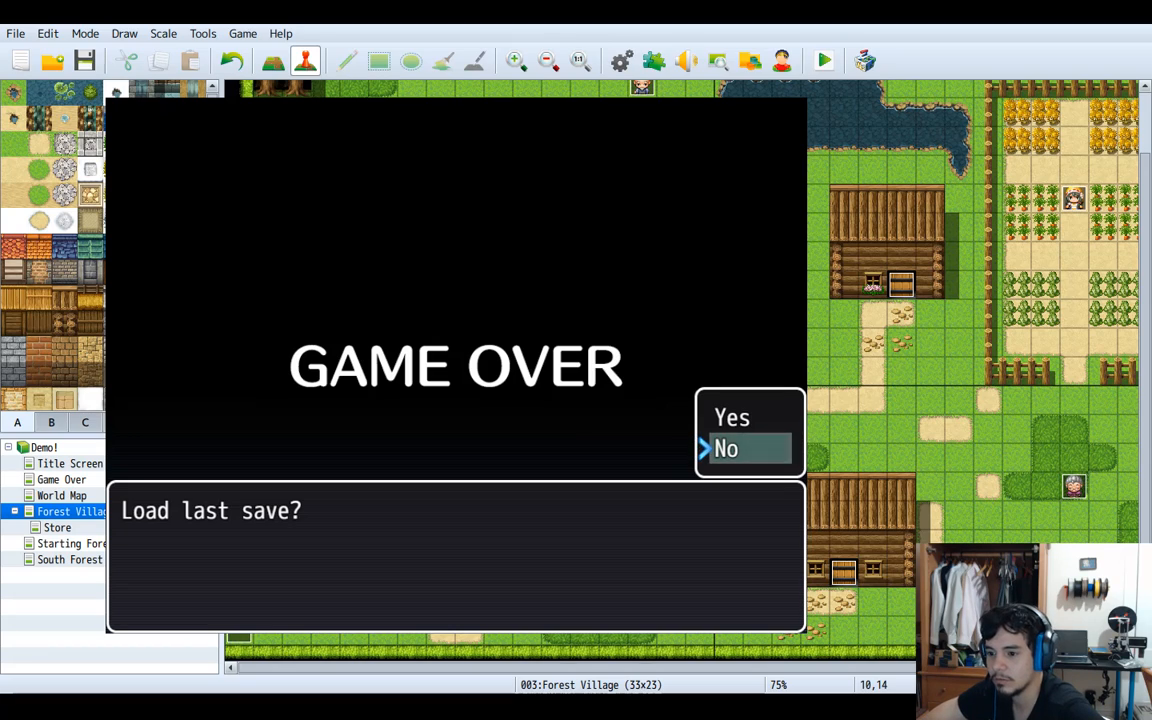
key(Return)
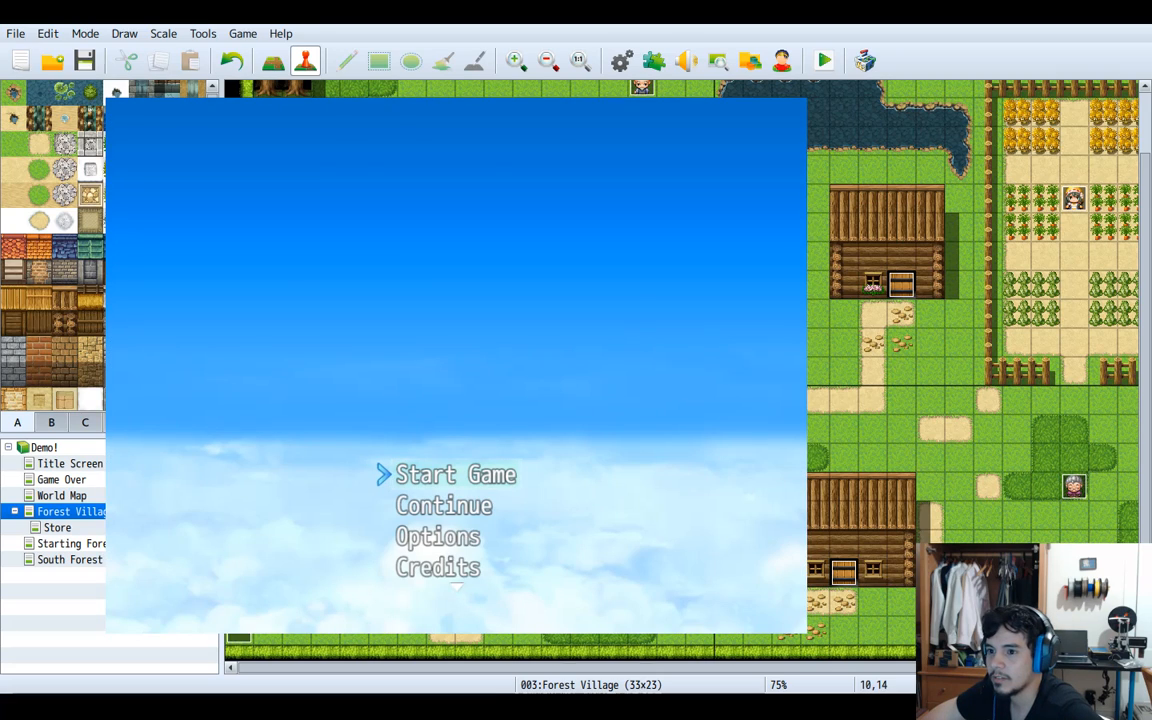
key(alt+F4)
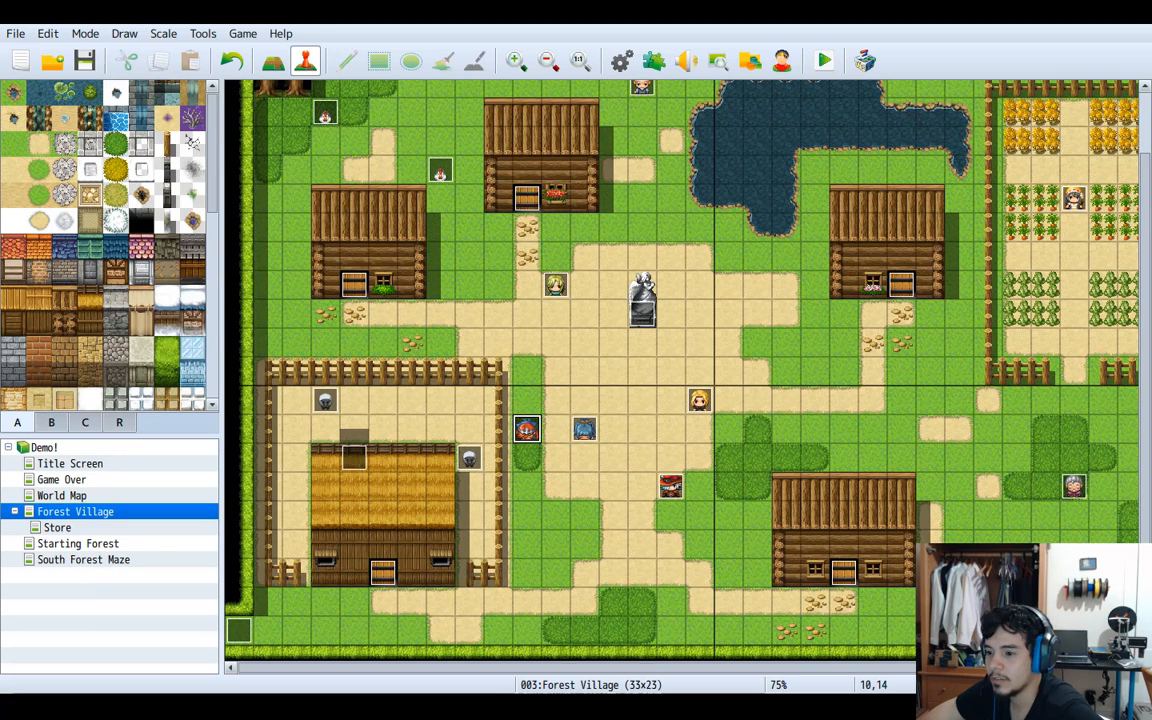
Select the blue-haired event at 12,14 in Forest Village, start another playtest and load the saved file
click(585, 429)
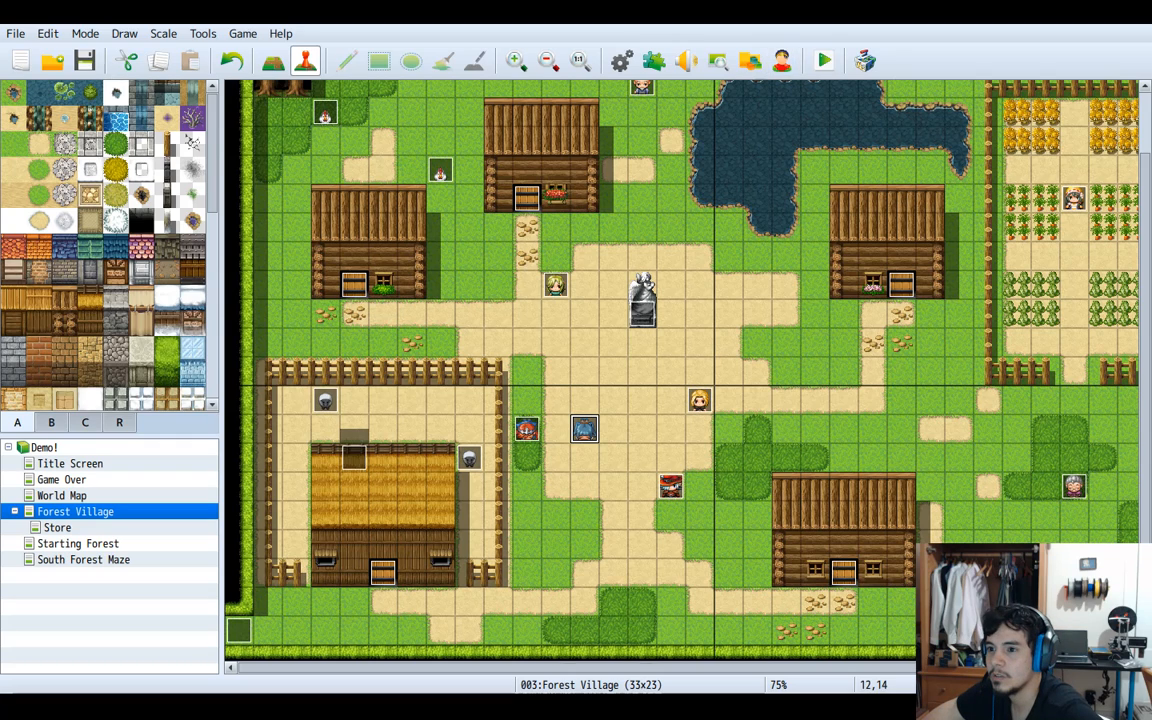
click(823, 61)
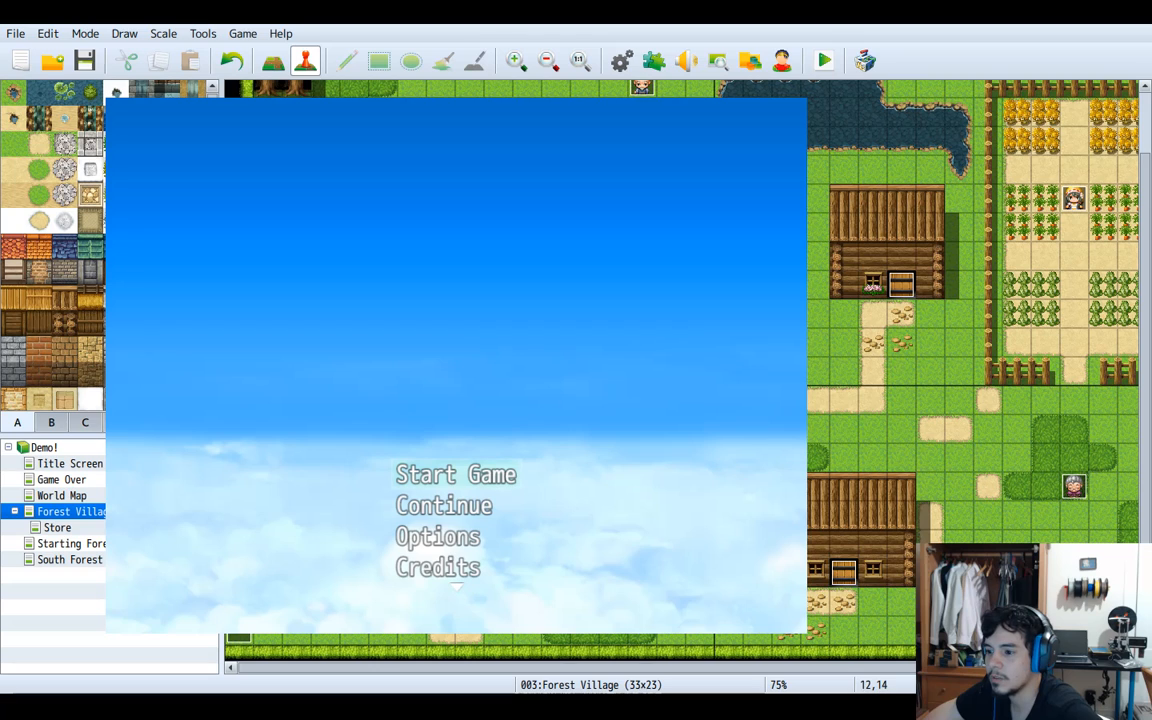
key(Return)
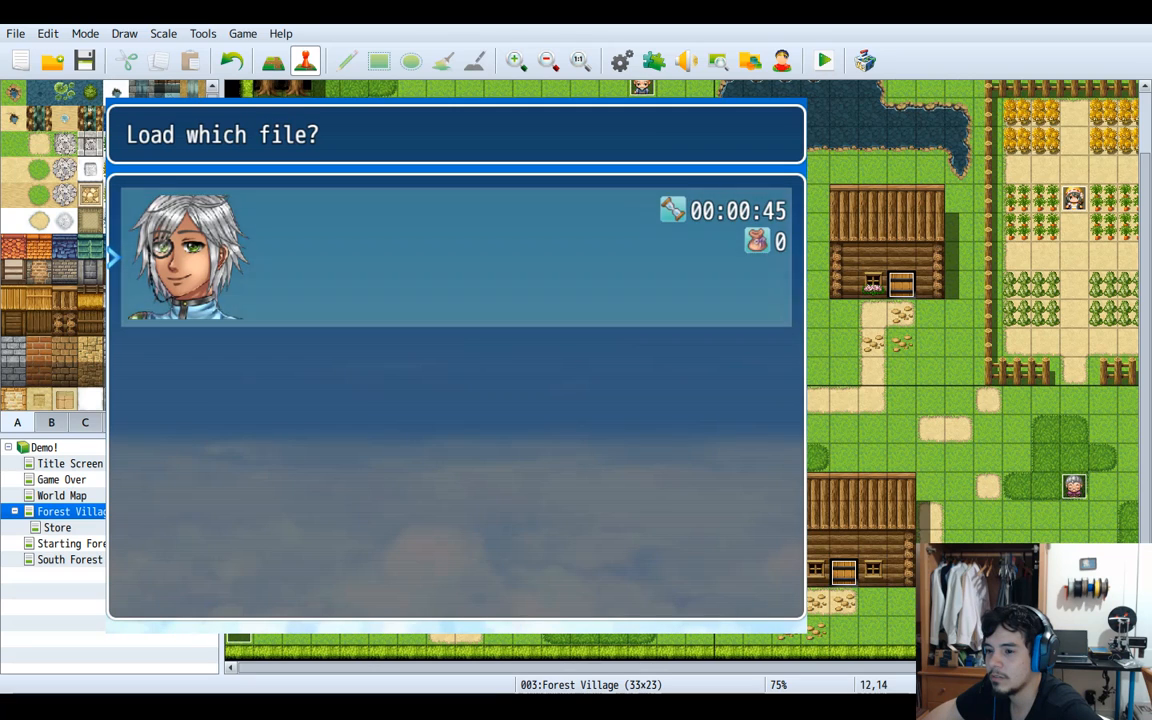
key(Return)
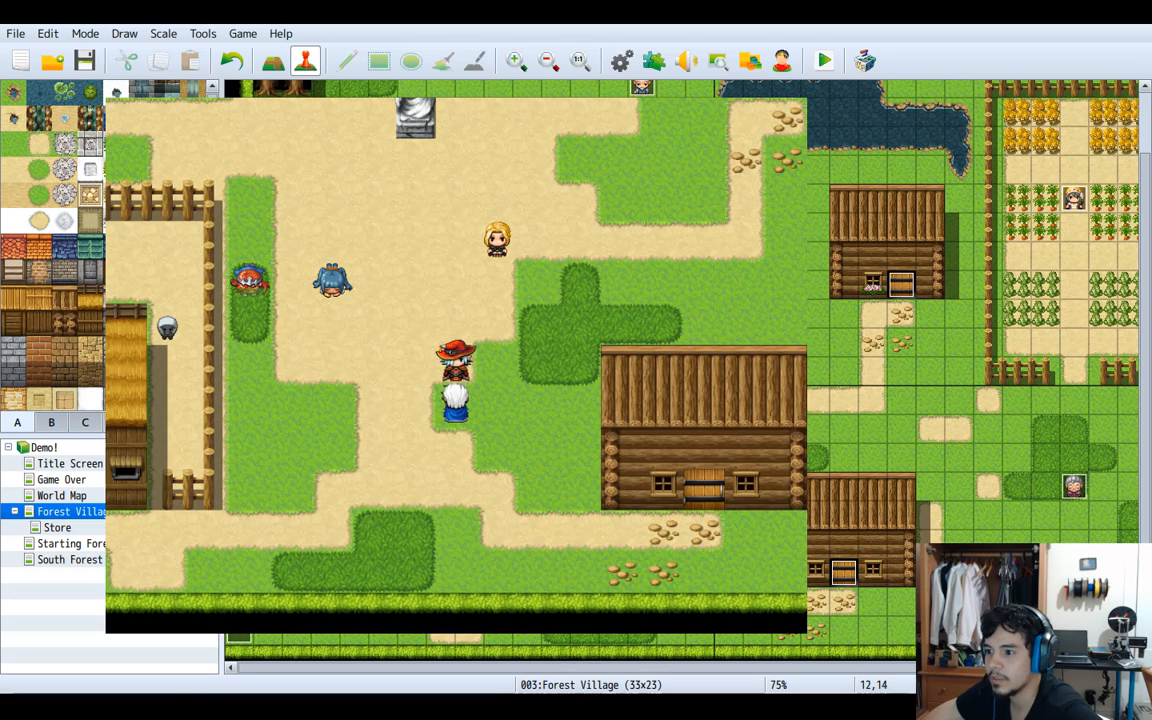
Walk up to the blue-haired character, place the developer console beside the game and log the Thasuki_Scripts parameters
key(Left)
key(Up)
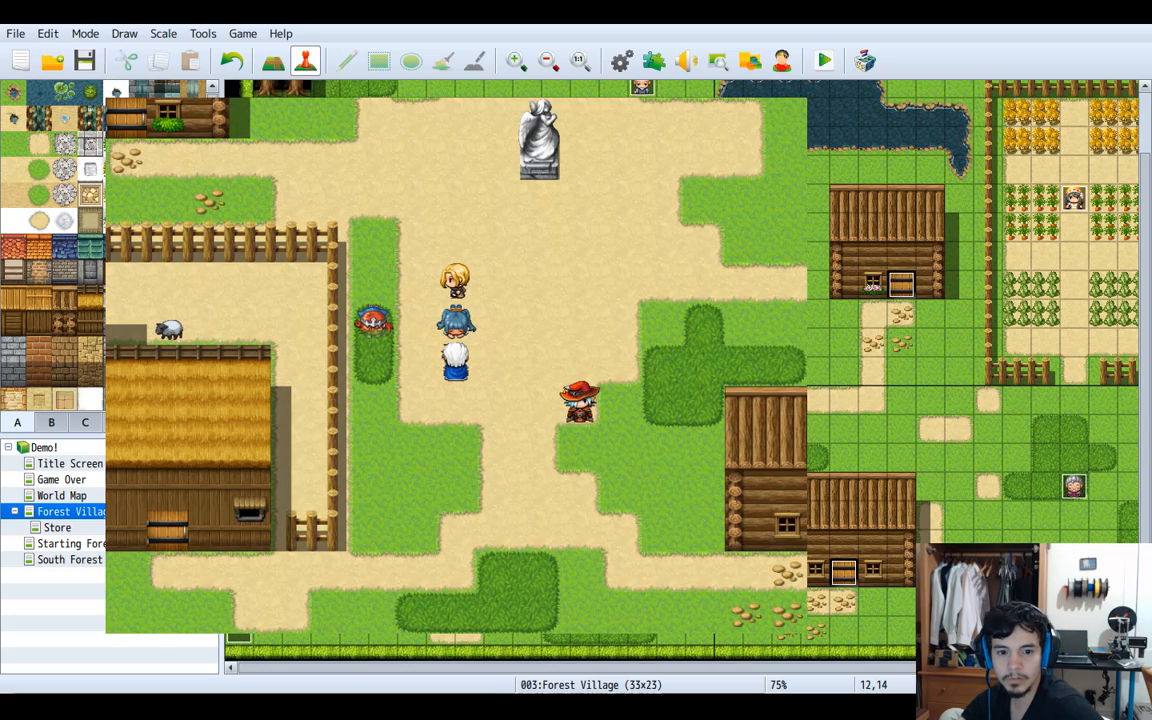
key(F8)
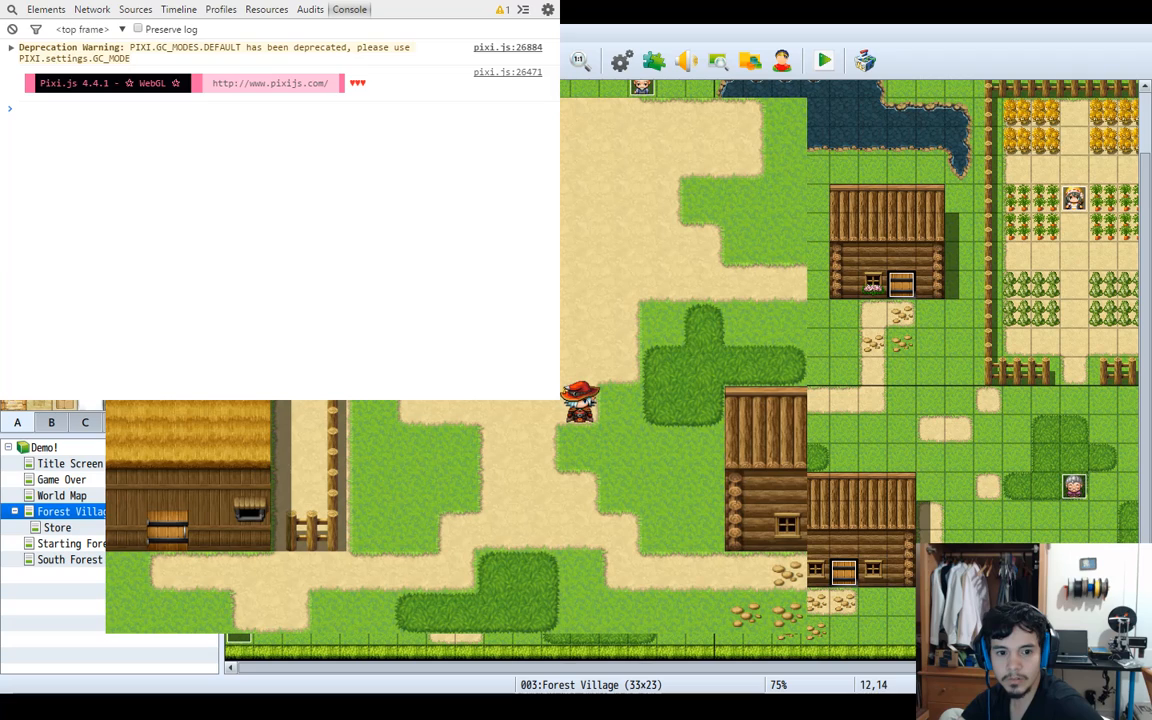
drag(280, 2, 872, 9)
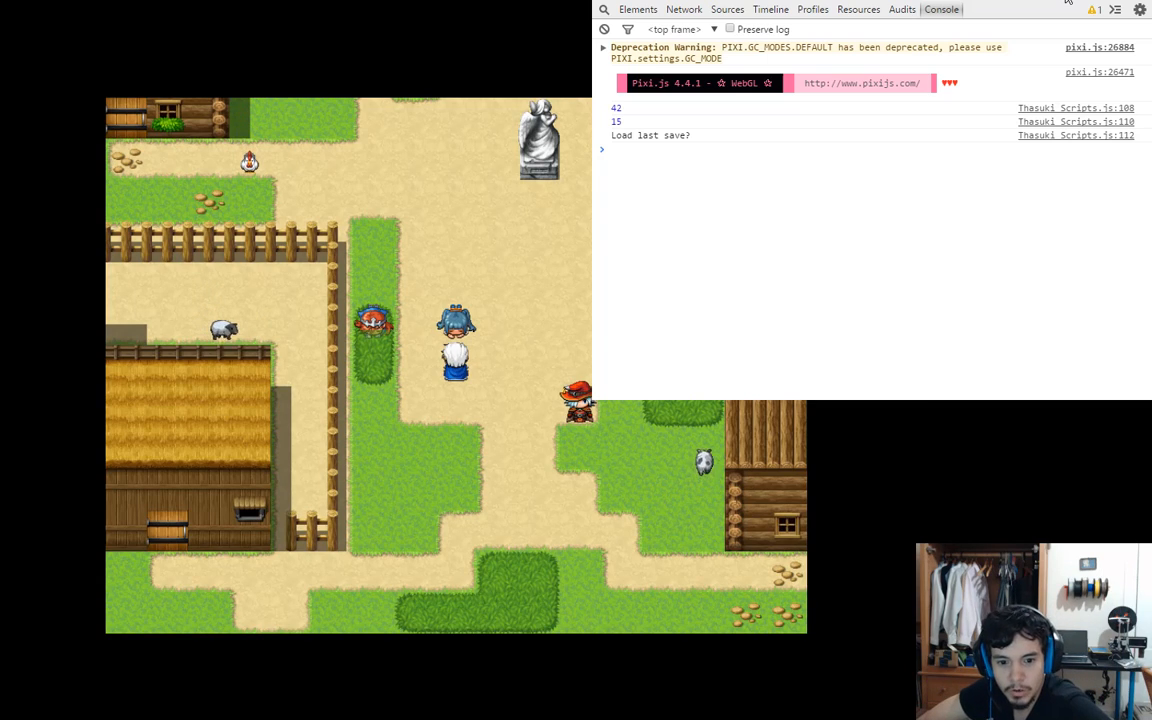
Return to the map editor and open the Thasuki_Scripts plugin's settings in the Plugin Manager
key(alt+Tab)
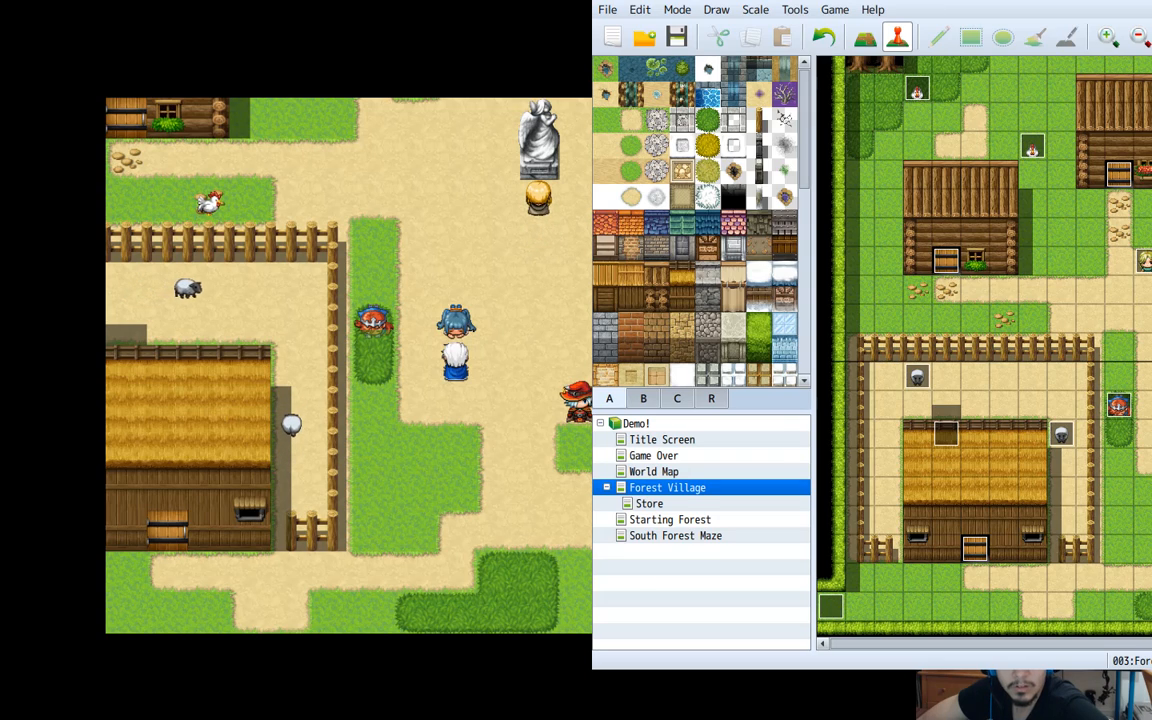
drag(880, 0, 288, 9)
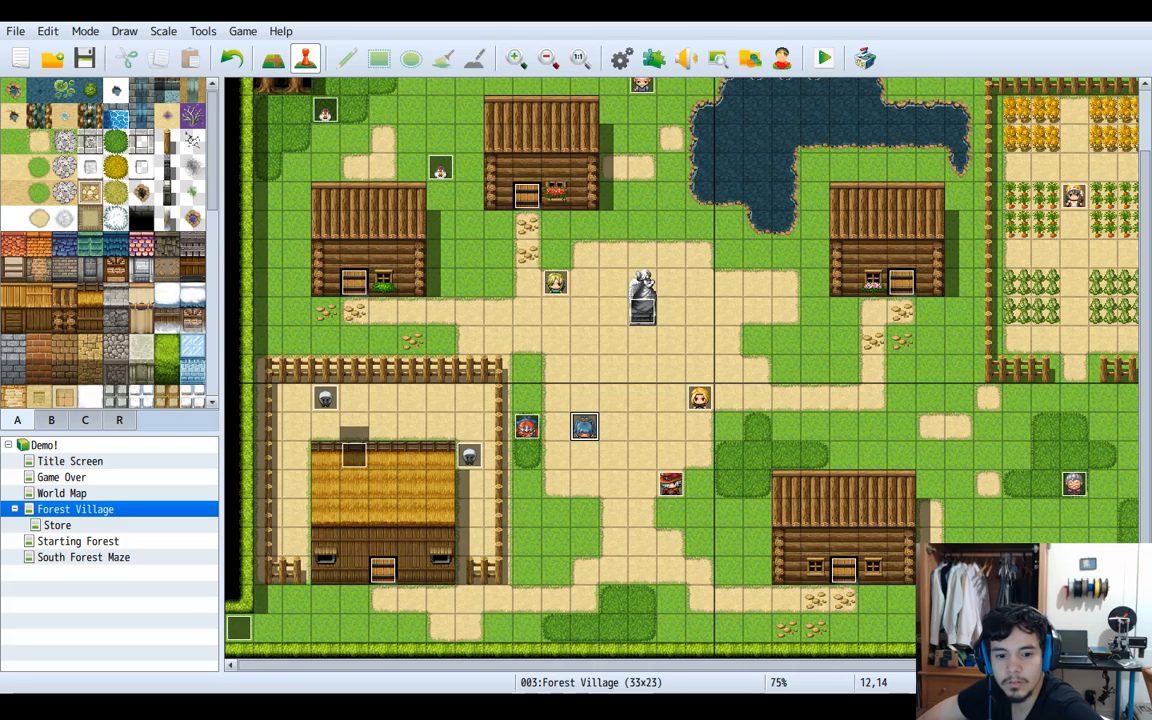
key(F10)
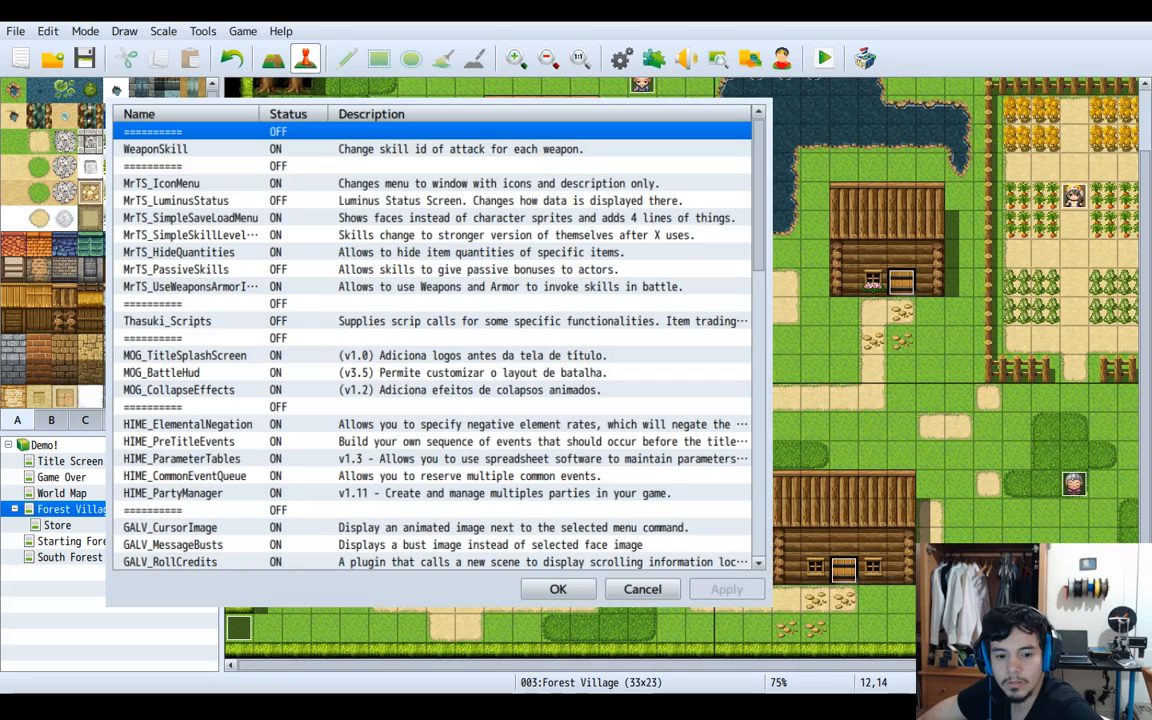
drag(440, 88, 556, 74)
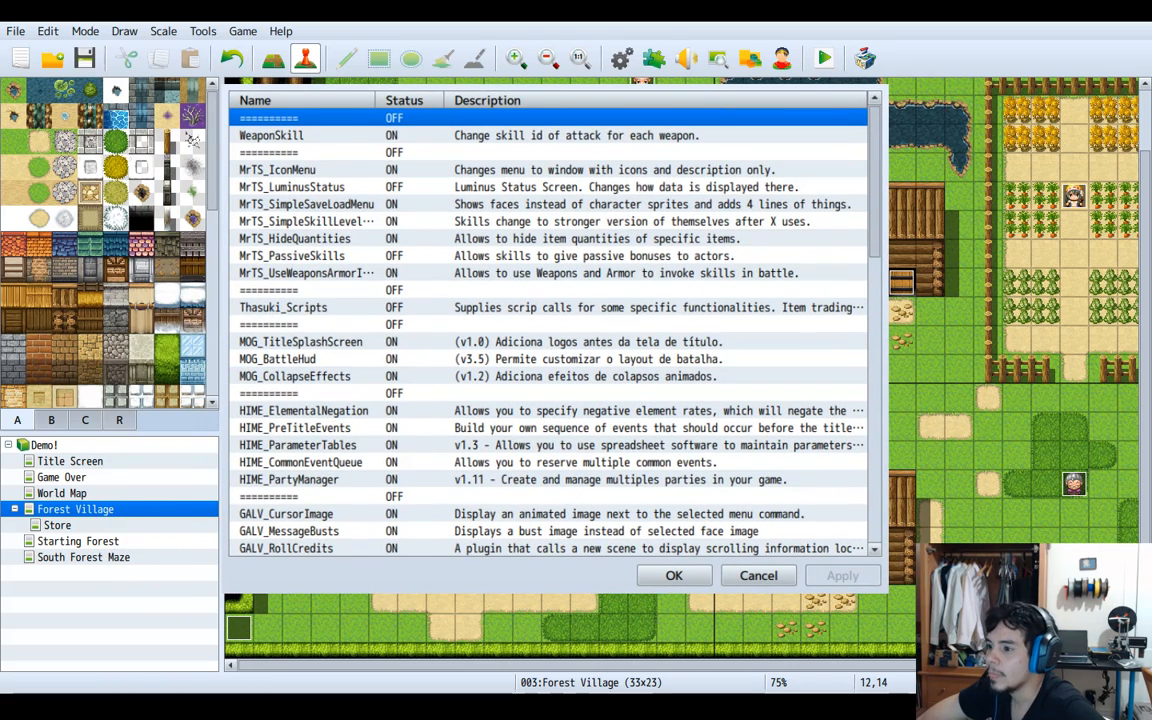
scroll(548, 325, down, 10)
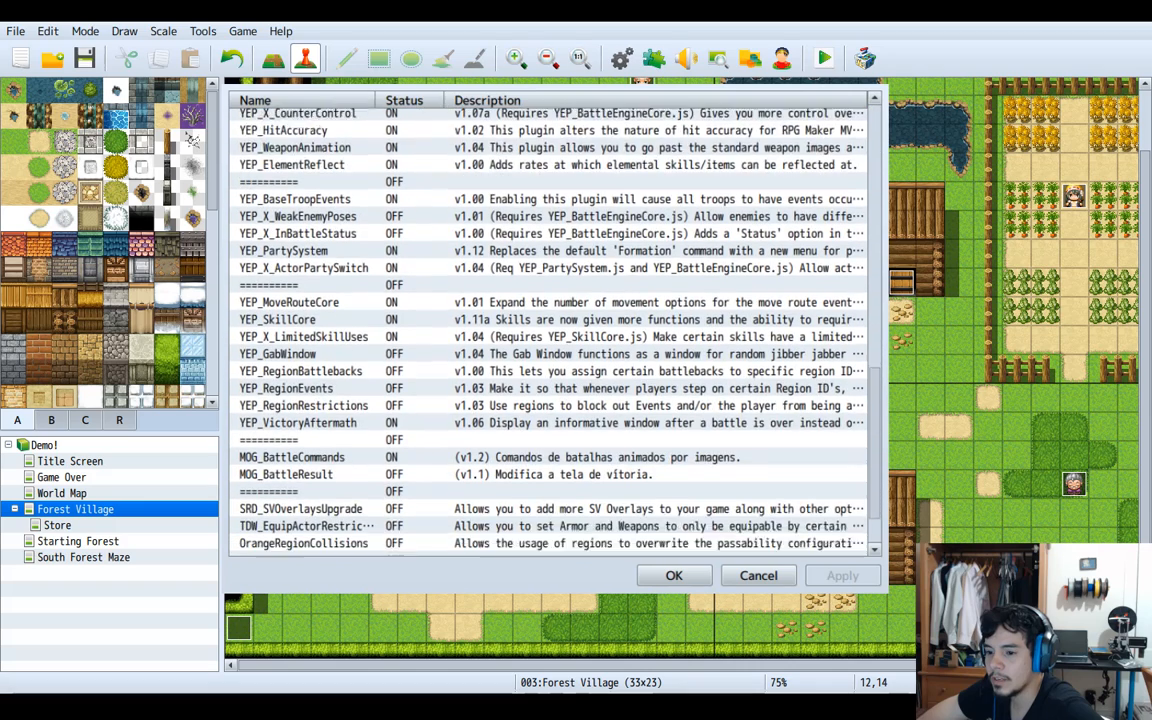
click(300, 531)
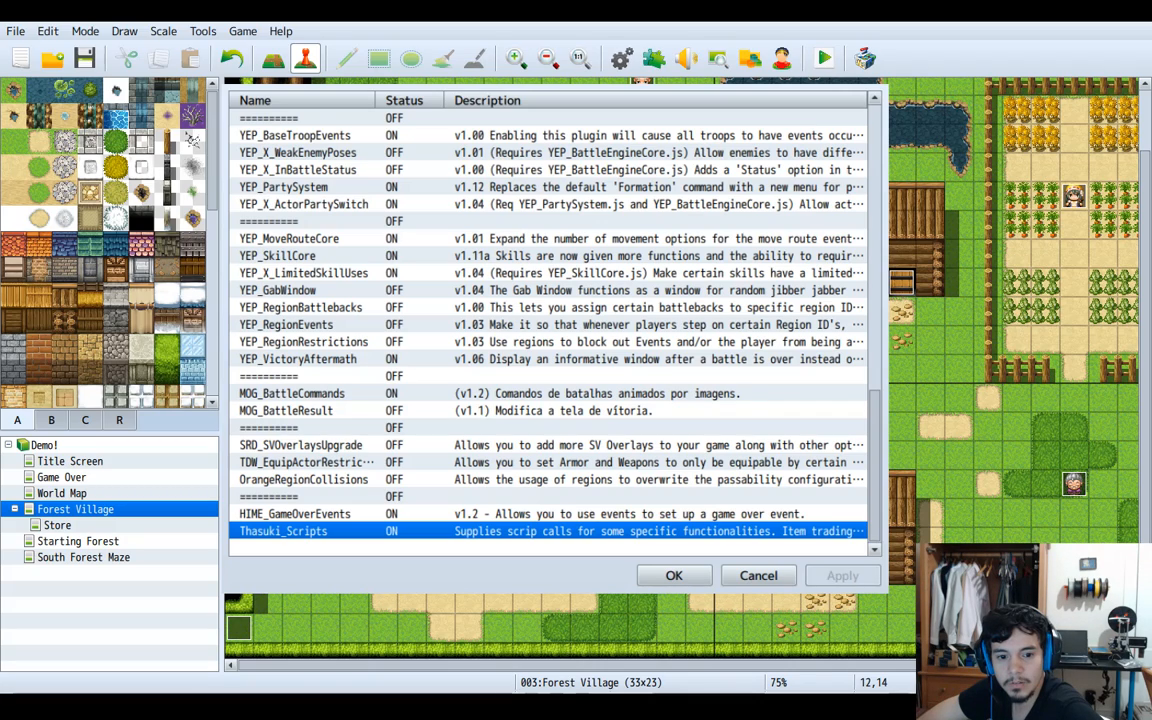
key(Return)
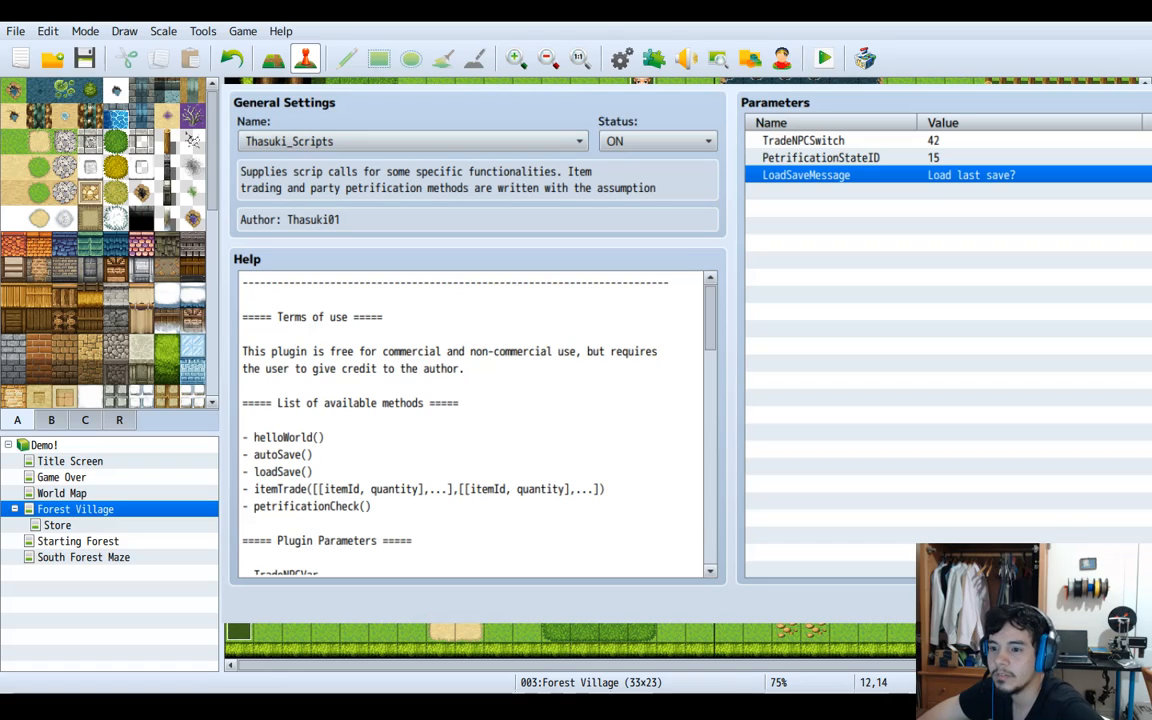
Set the plugin's TradeNPCSwitch parameter to 98 and PetrificationStateID to 65
key(Up)
key(Up)
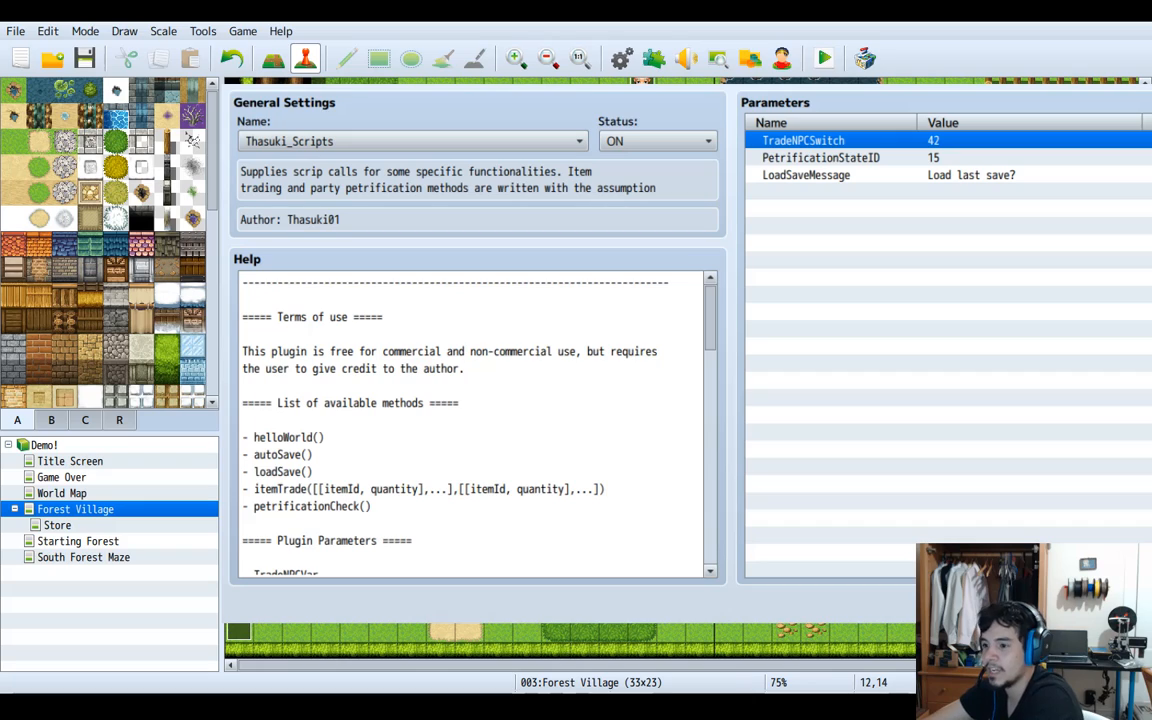
key(Return)
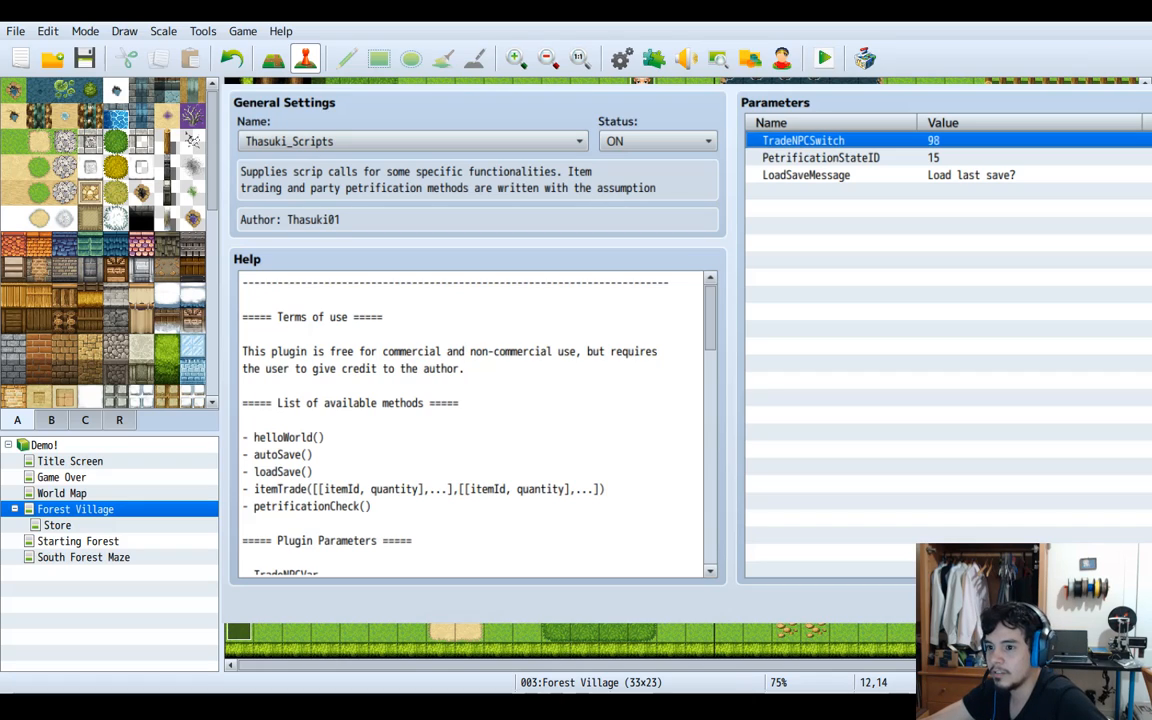
click(821, 158)
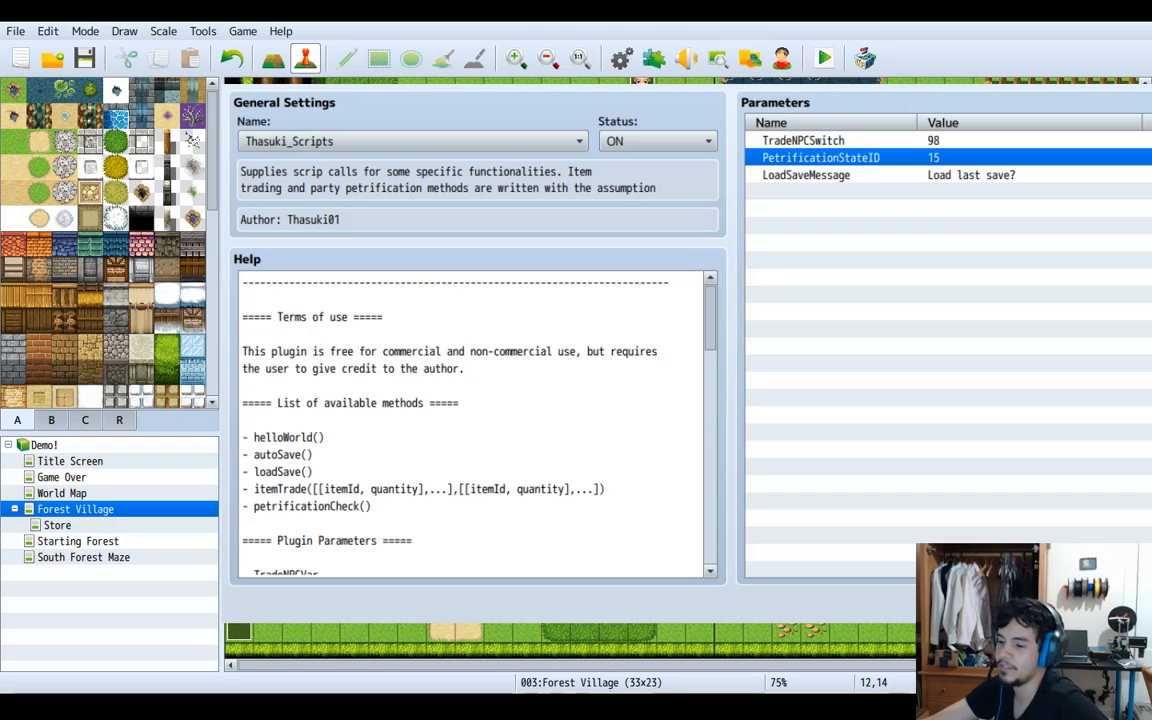
key(Return)
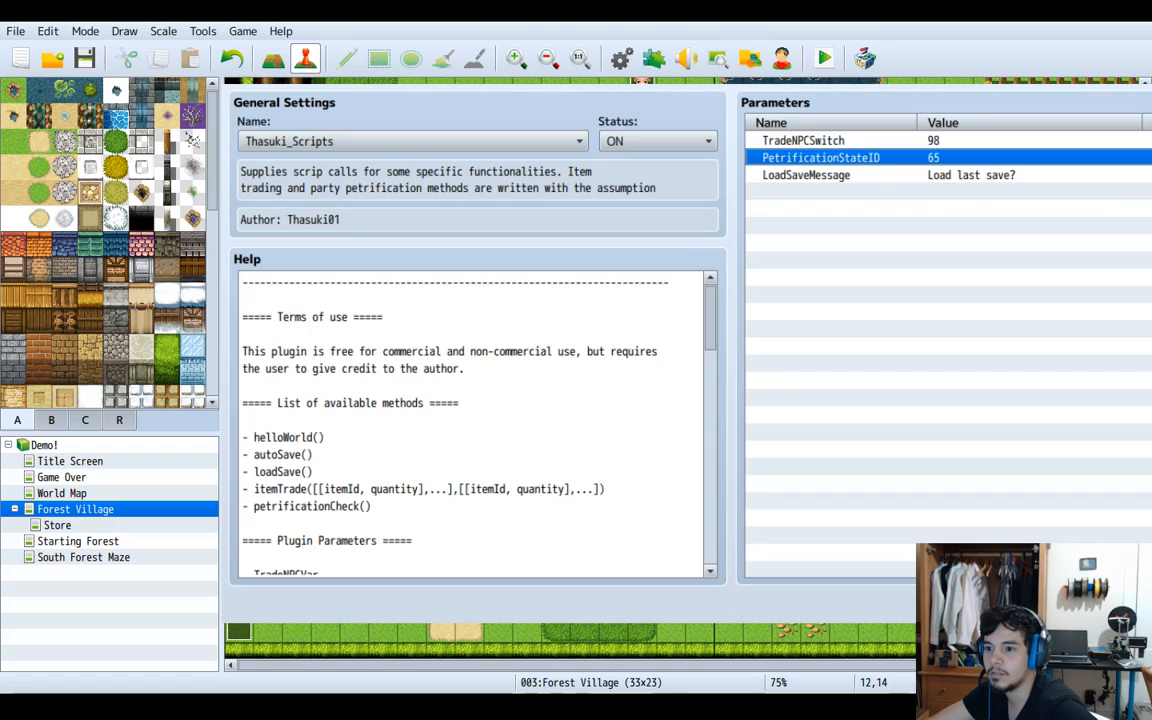
Change the LoadSaveMessage parameter to a text starting "great job you died! try to live" and accept the plugin changes
click(821, 175)
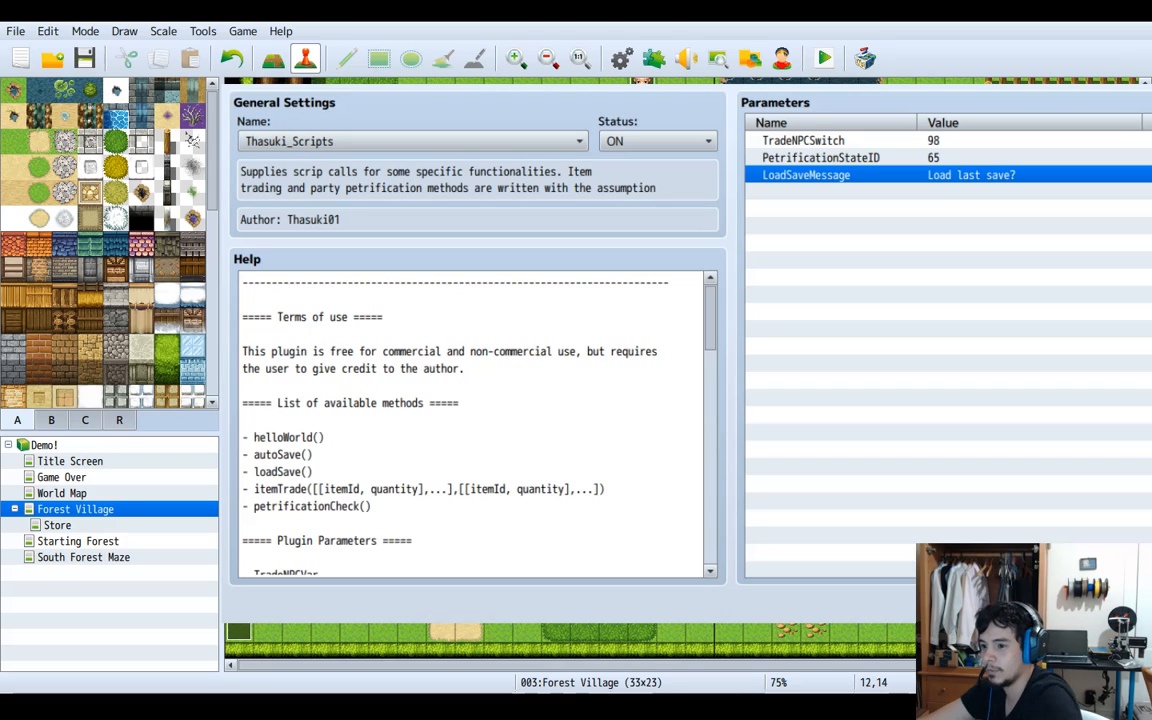
key(Return)
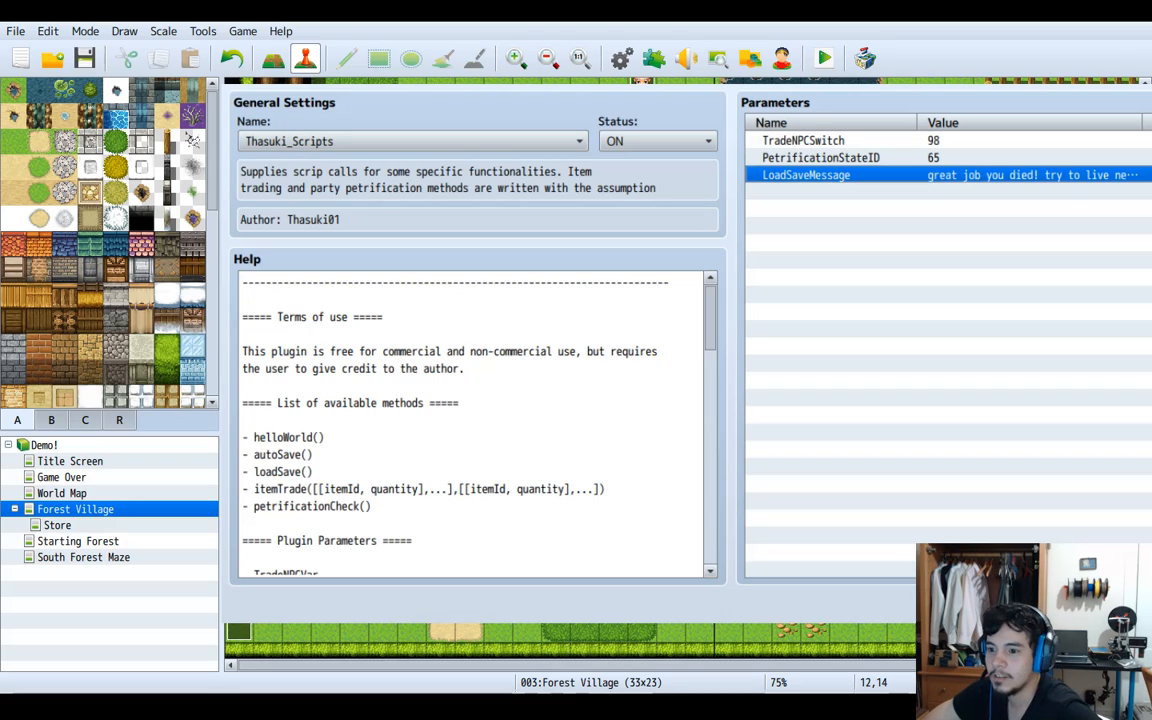
key(Escape)
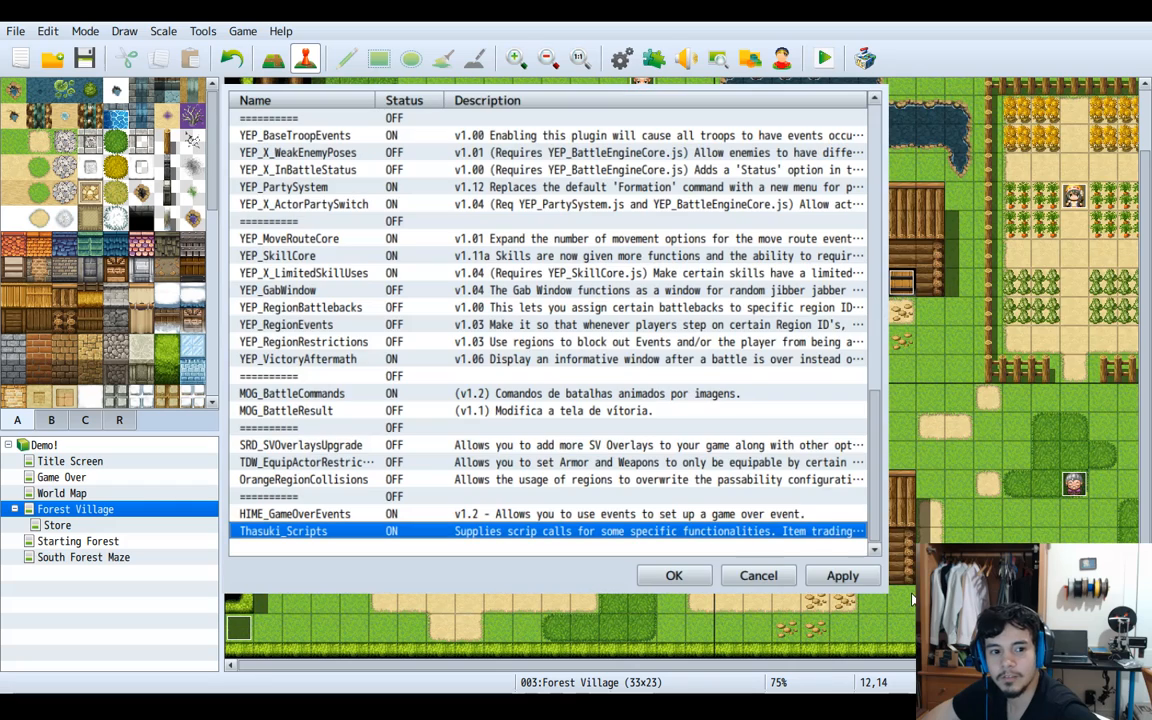
click(676, 579)
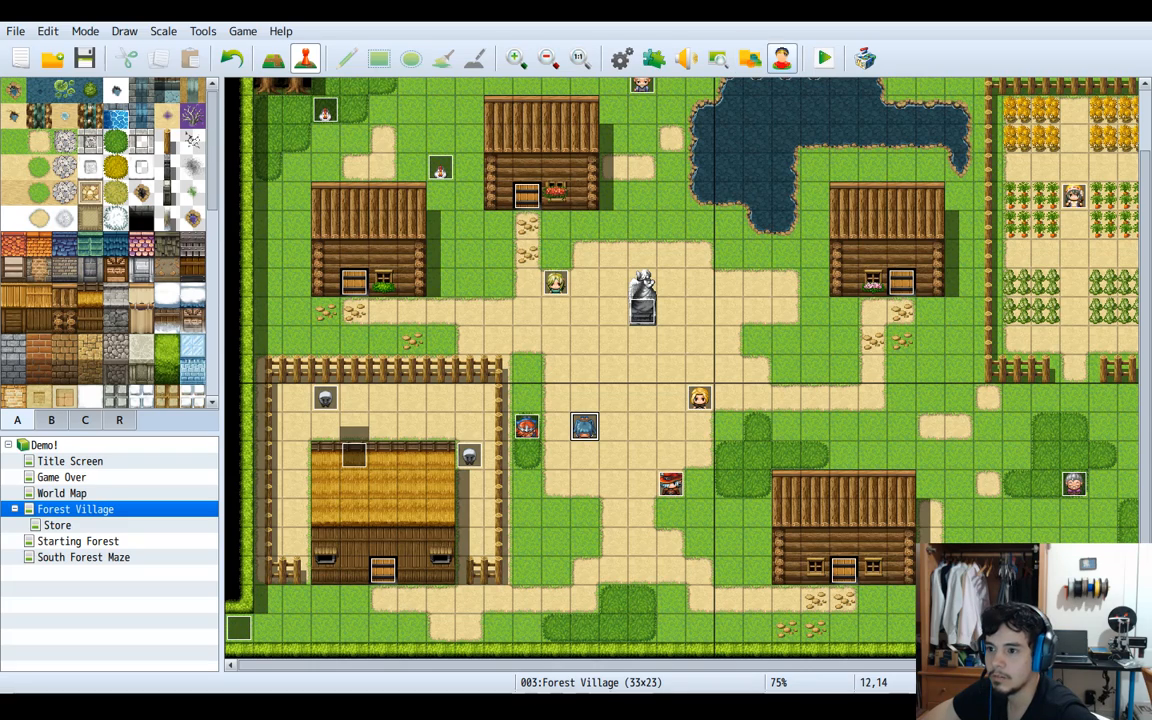
Save and start a new playtest, load the saved file and bring up the developer console beside the blue-haired character
click(820, 51)
key(Return)
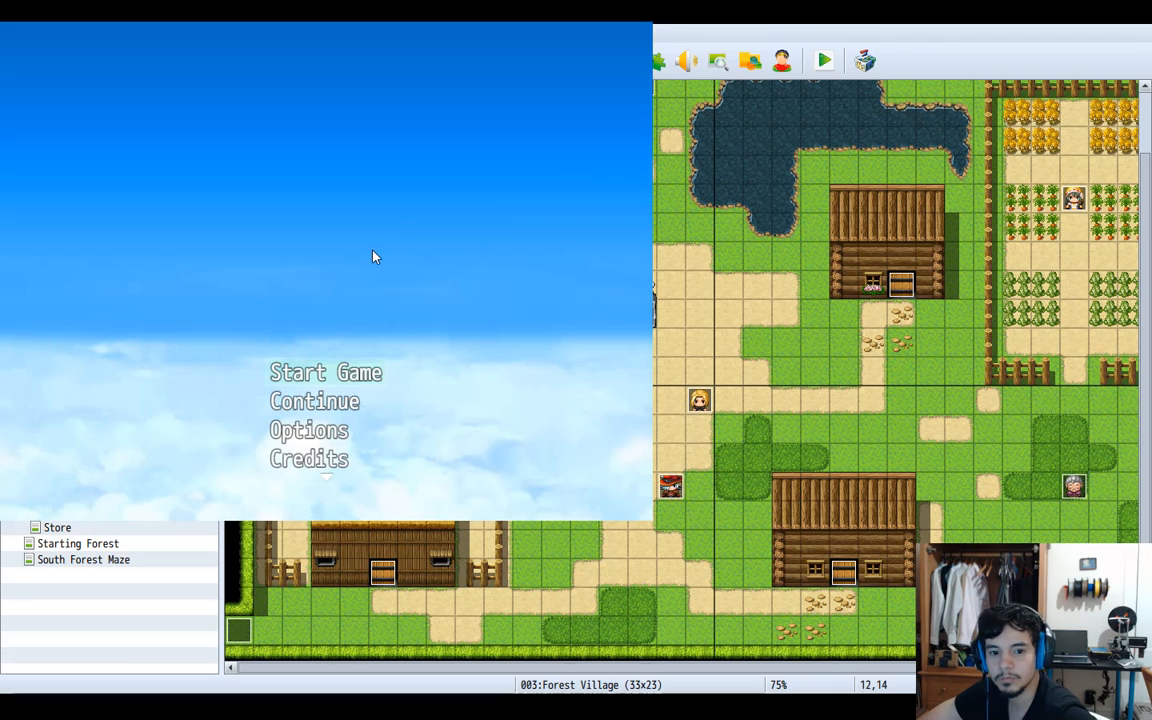
click(307, 400)
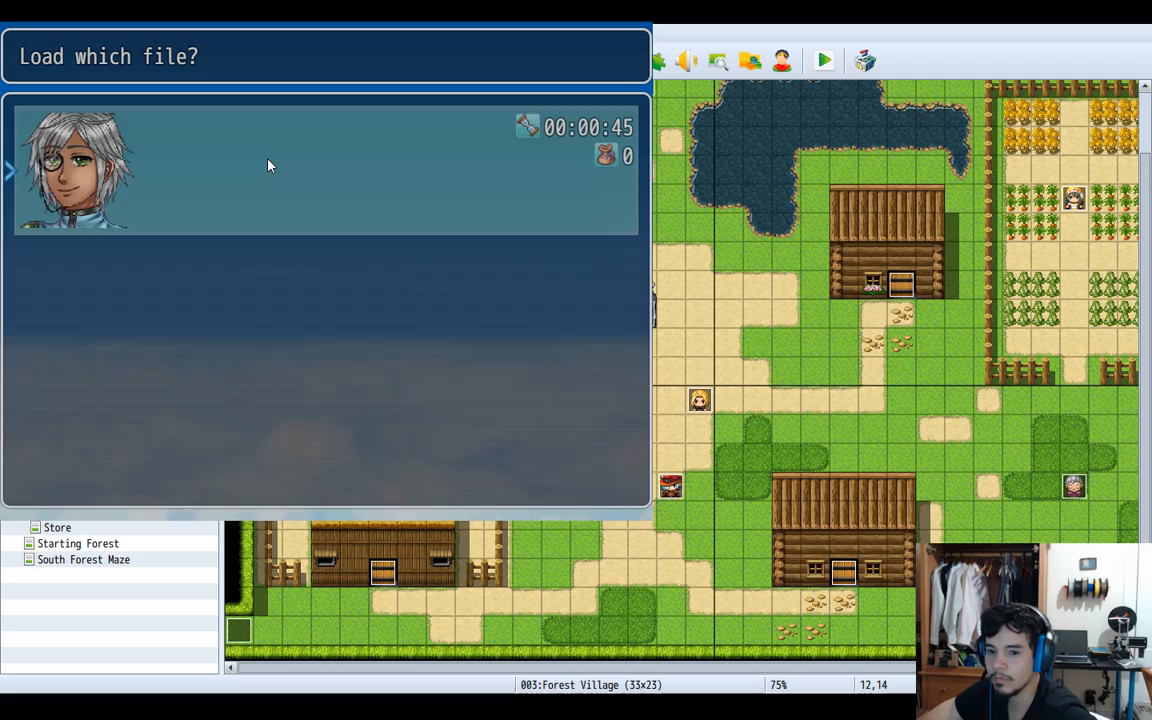
click(267, 165)
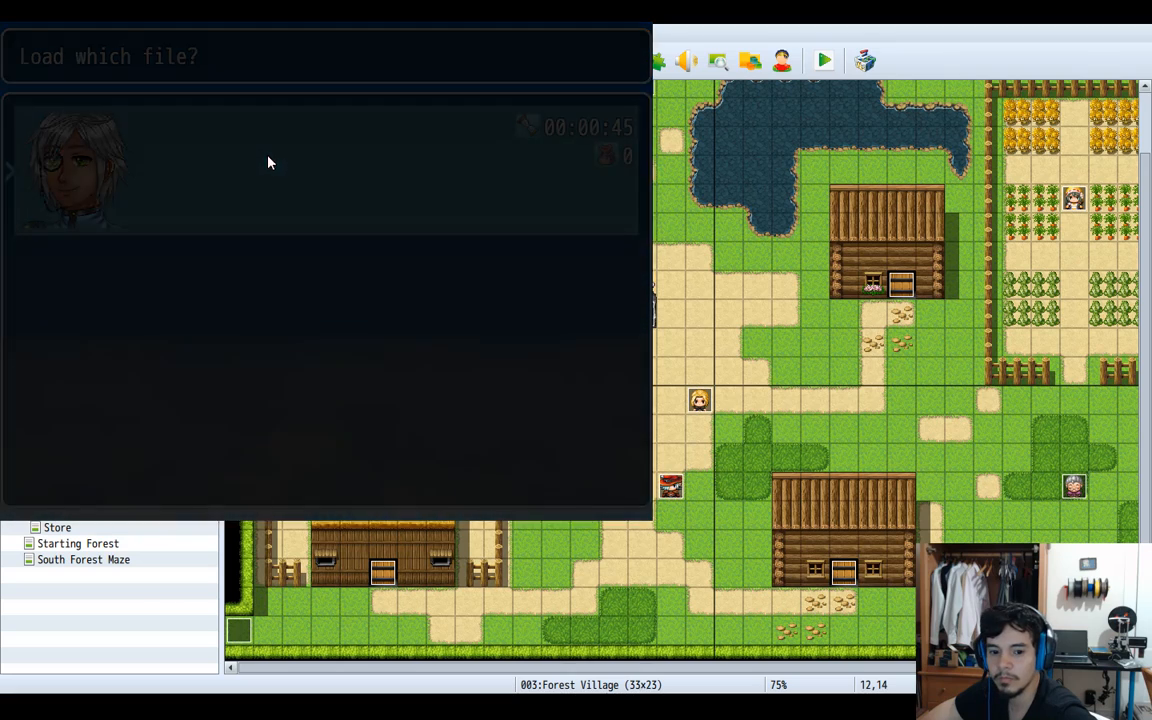
click(203, 229)
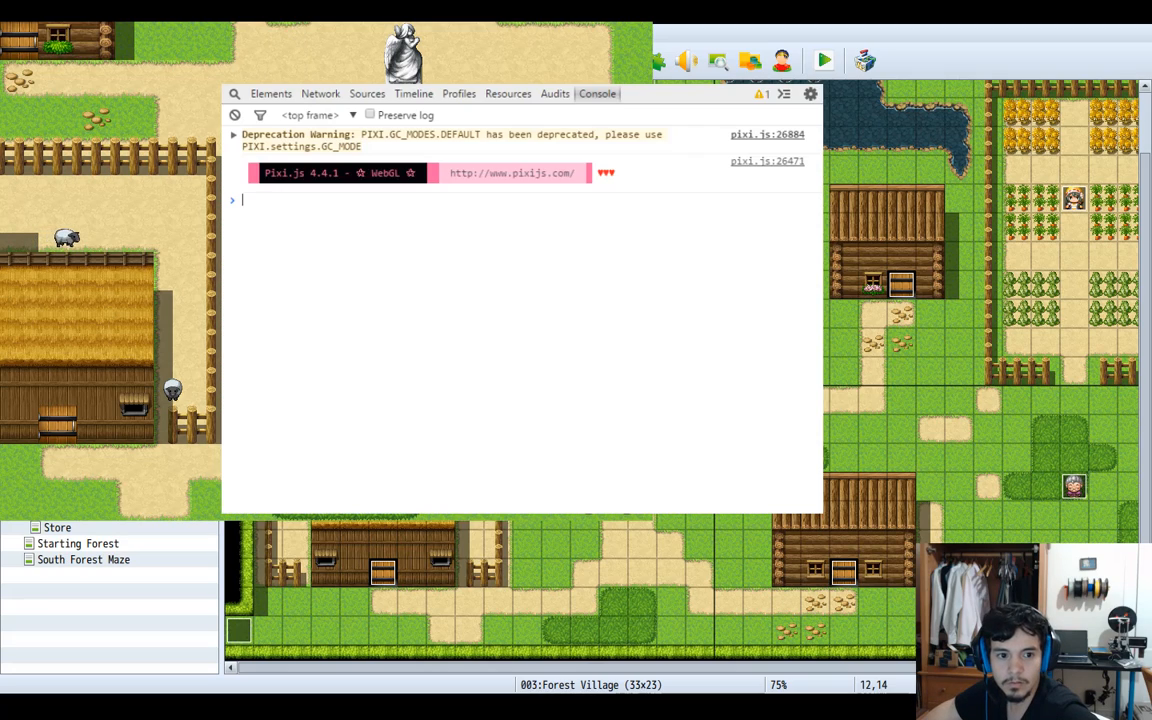
Reopen the developer console, place it clear of the characters and trigger the blue-haired character's event to log the plugin parameters
key(F8)
key(alt+F4)
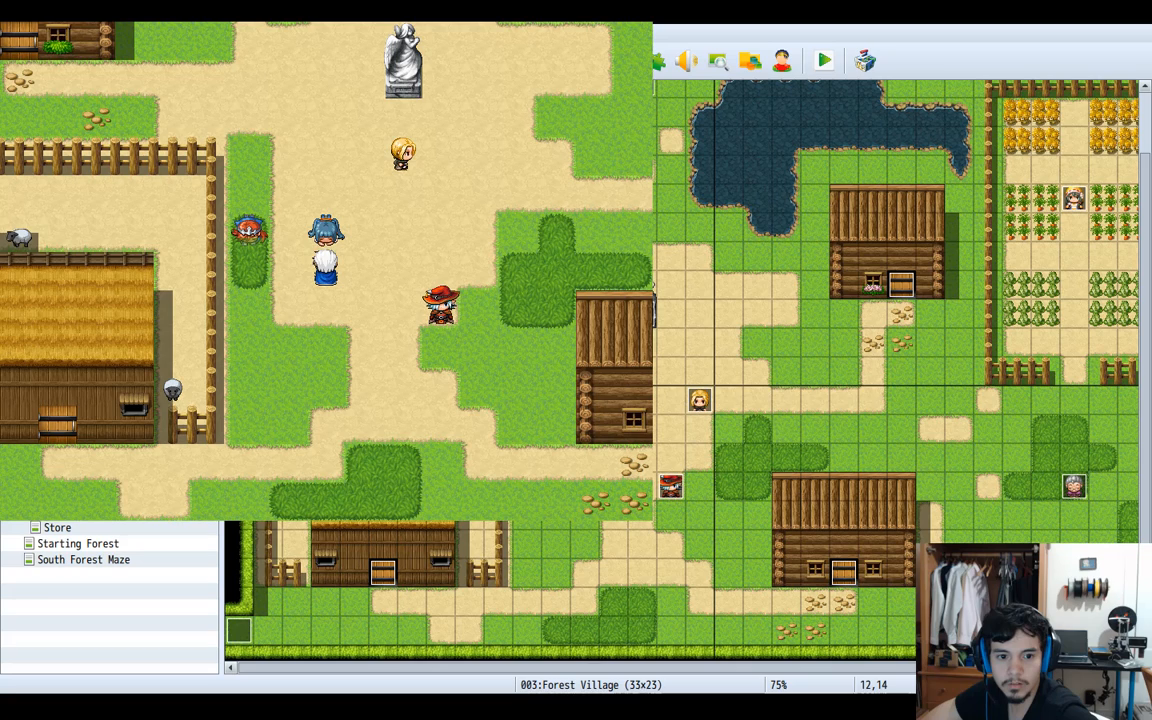
key(F8)
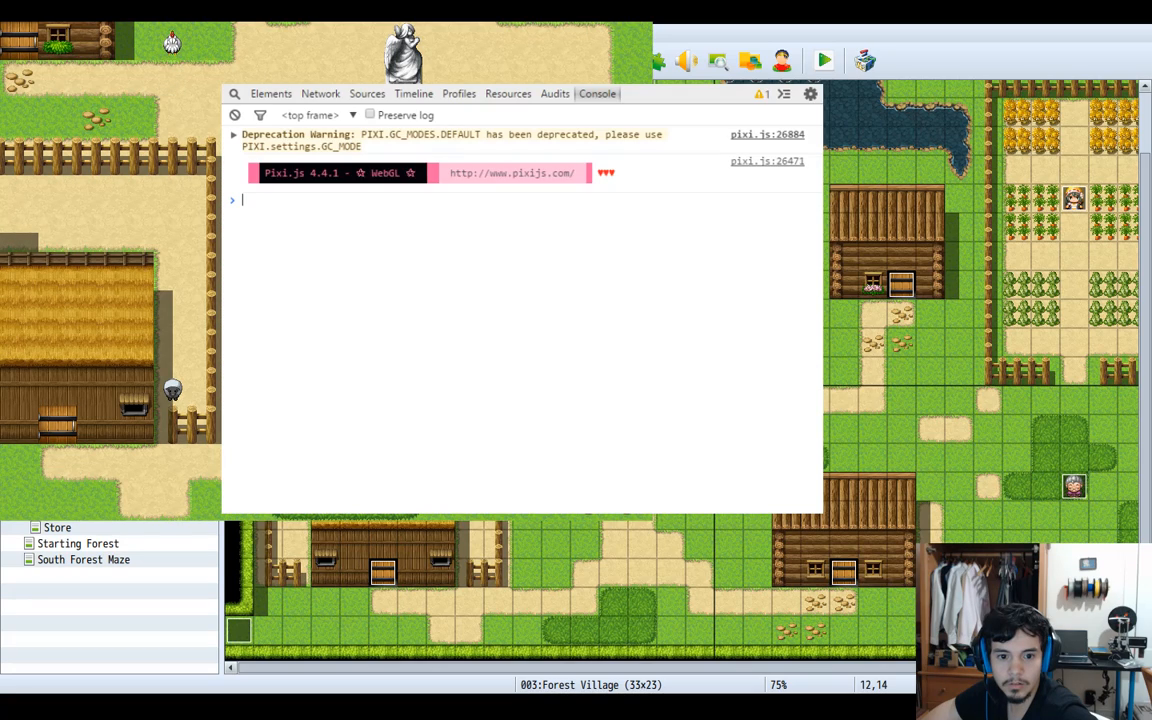
drag(680, 93, 1008, 10)
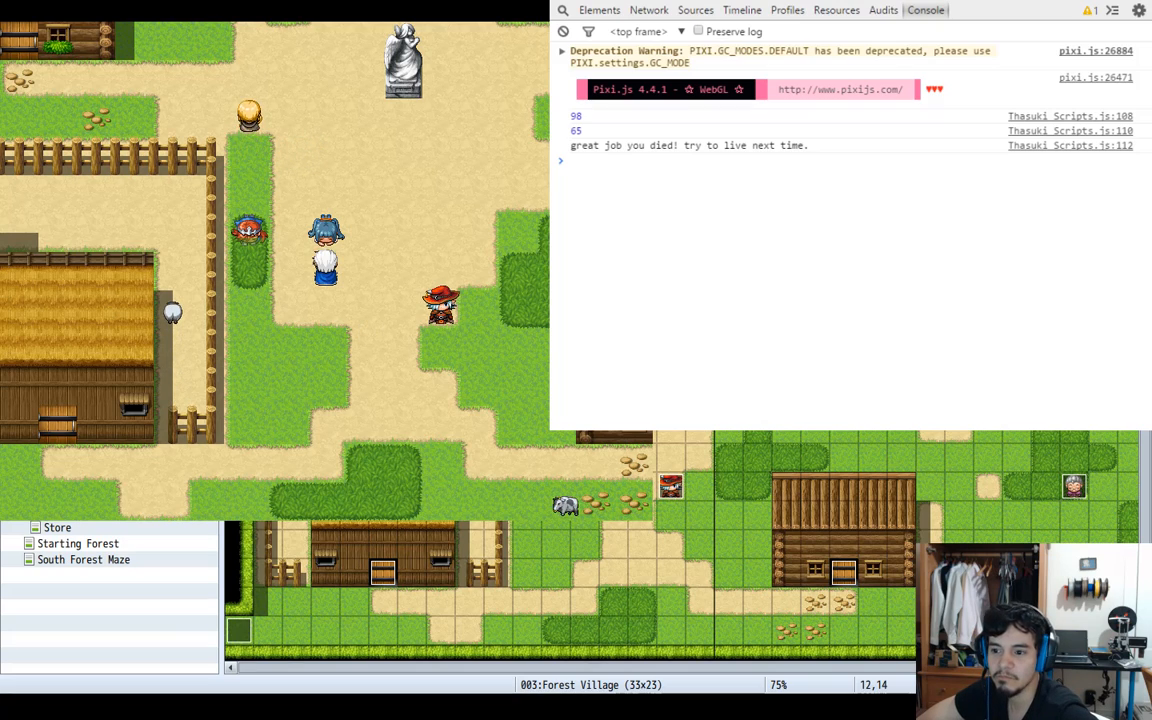
Walk to the red-hatted character and go through the dialogue to trigger the custom game over scene
click(386, 325)
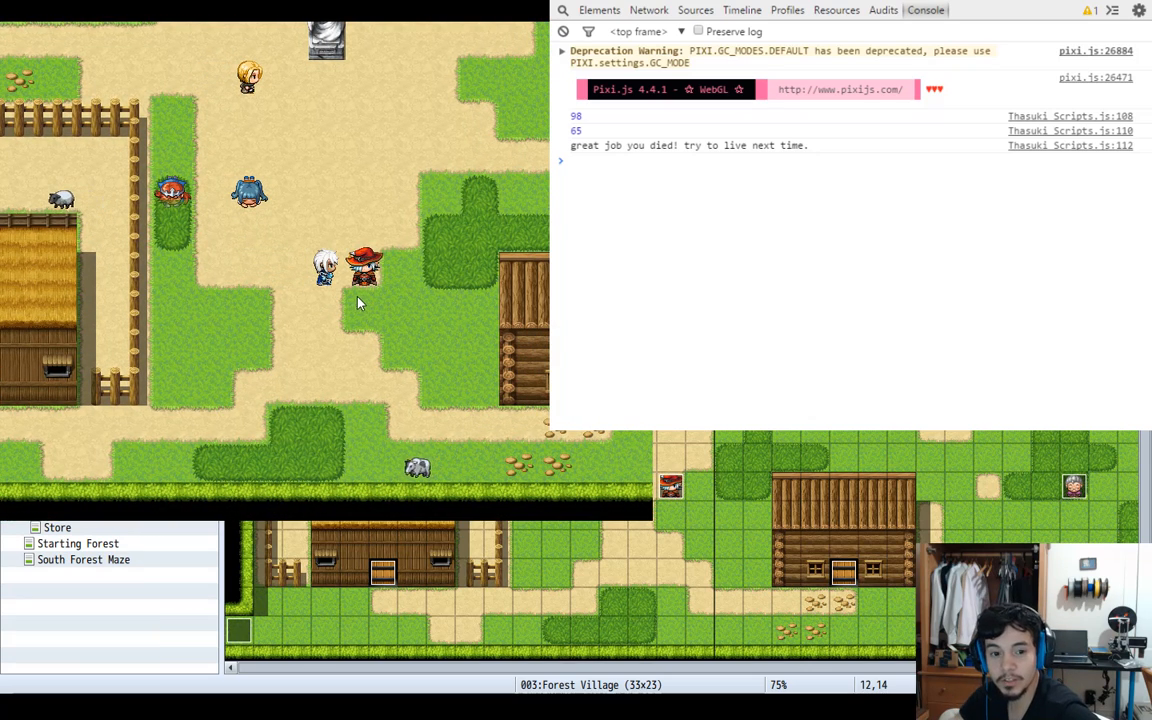
click(364, 272)
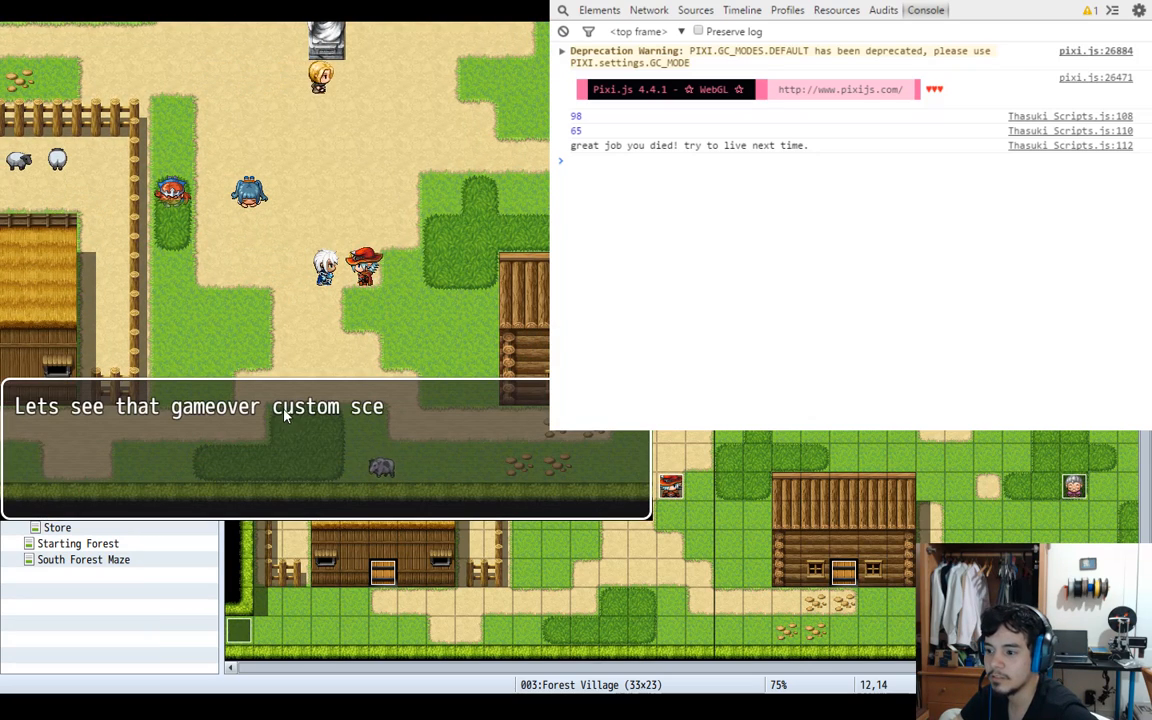
click(293, 414)
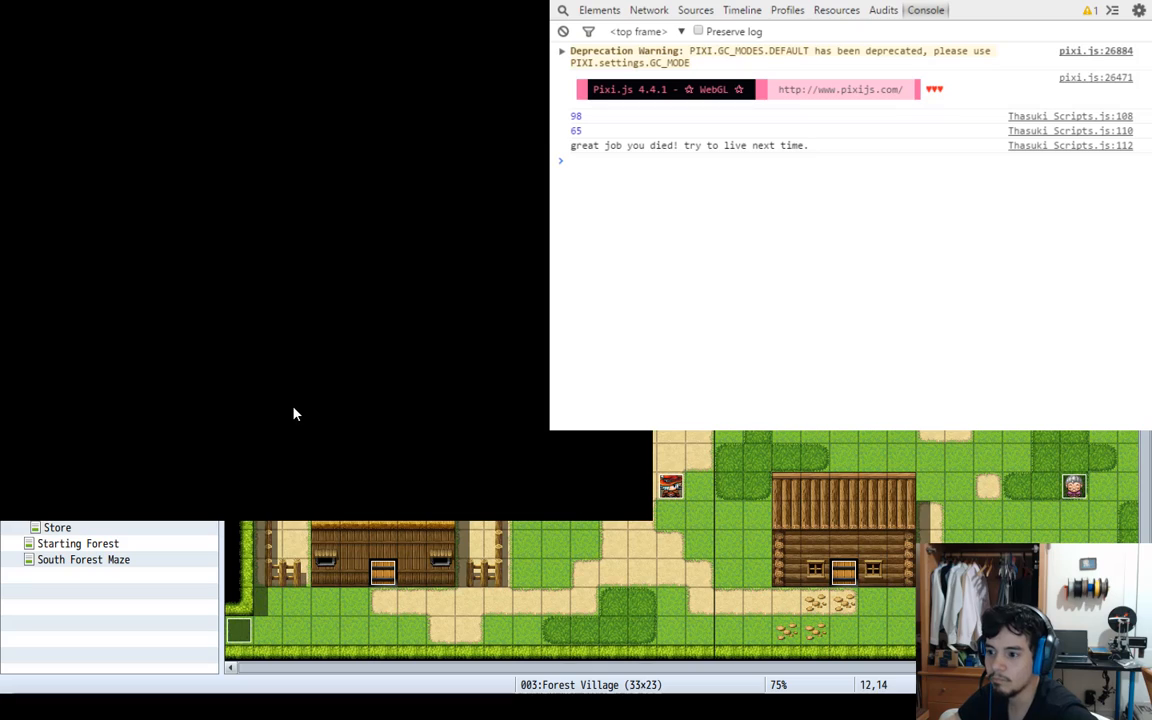